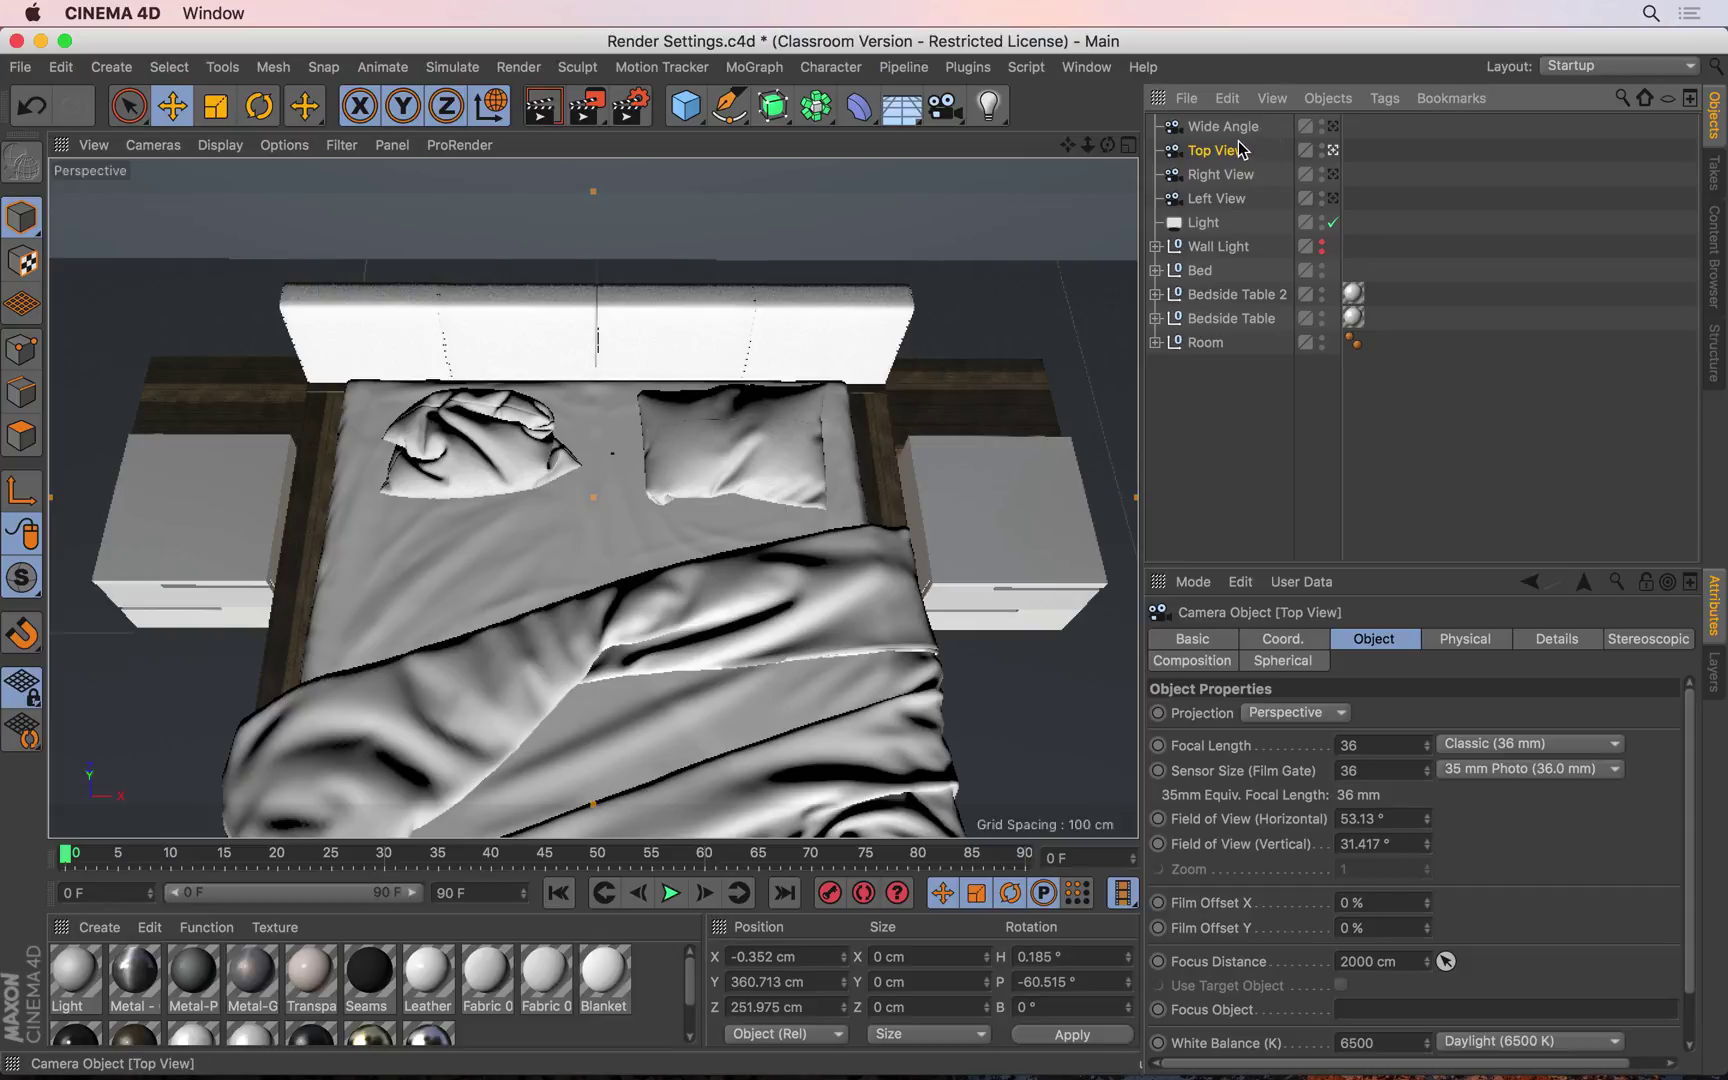
Step: Look through the Wide Angle, Right View, Left View and Top View cameras to review the bedroom from each one
click(1334, 150)
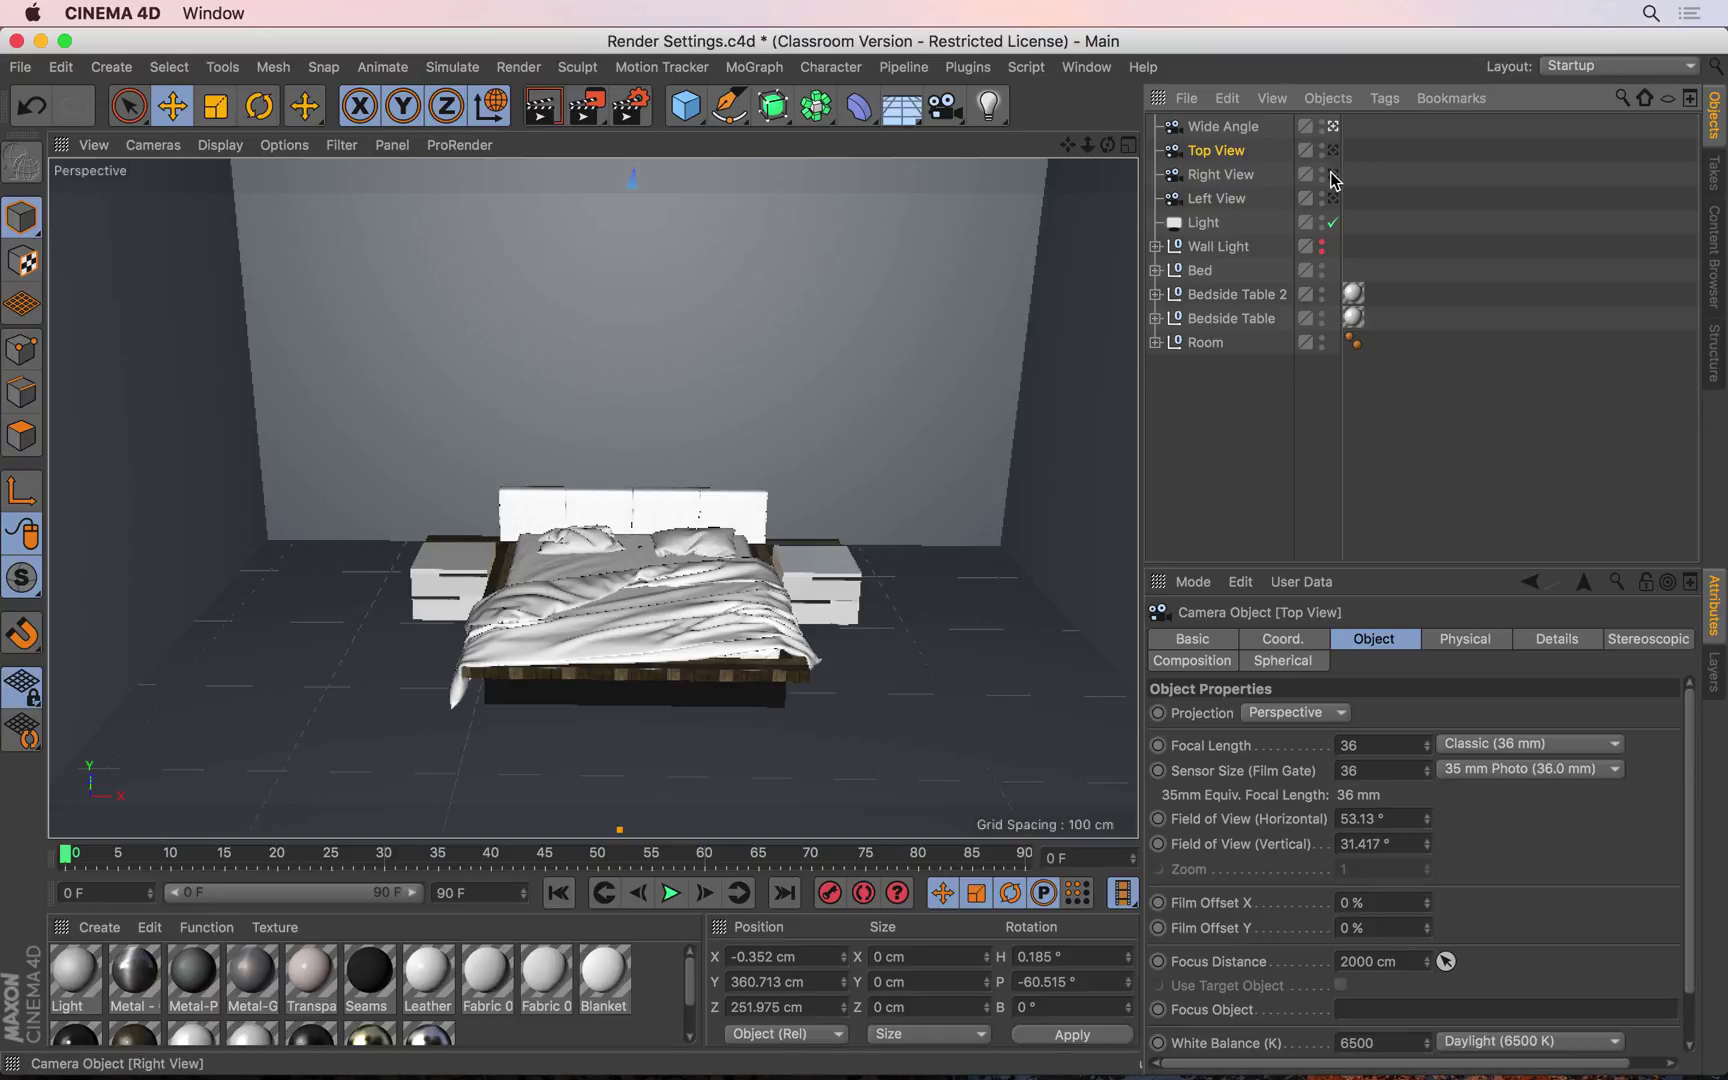
click(1334, 174)
click(1334, 198)
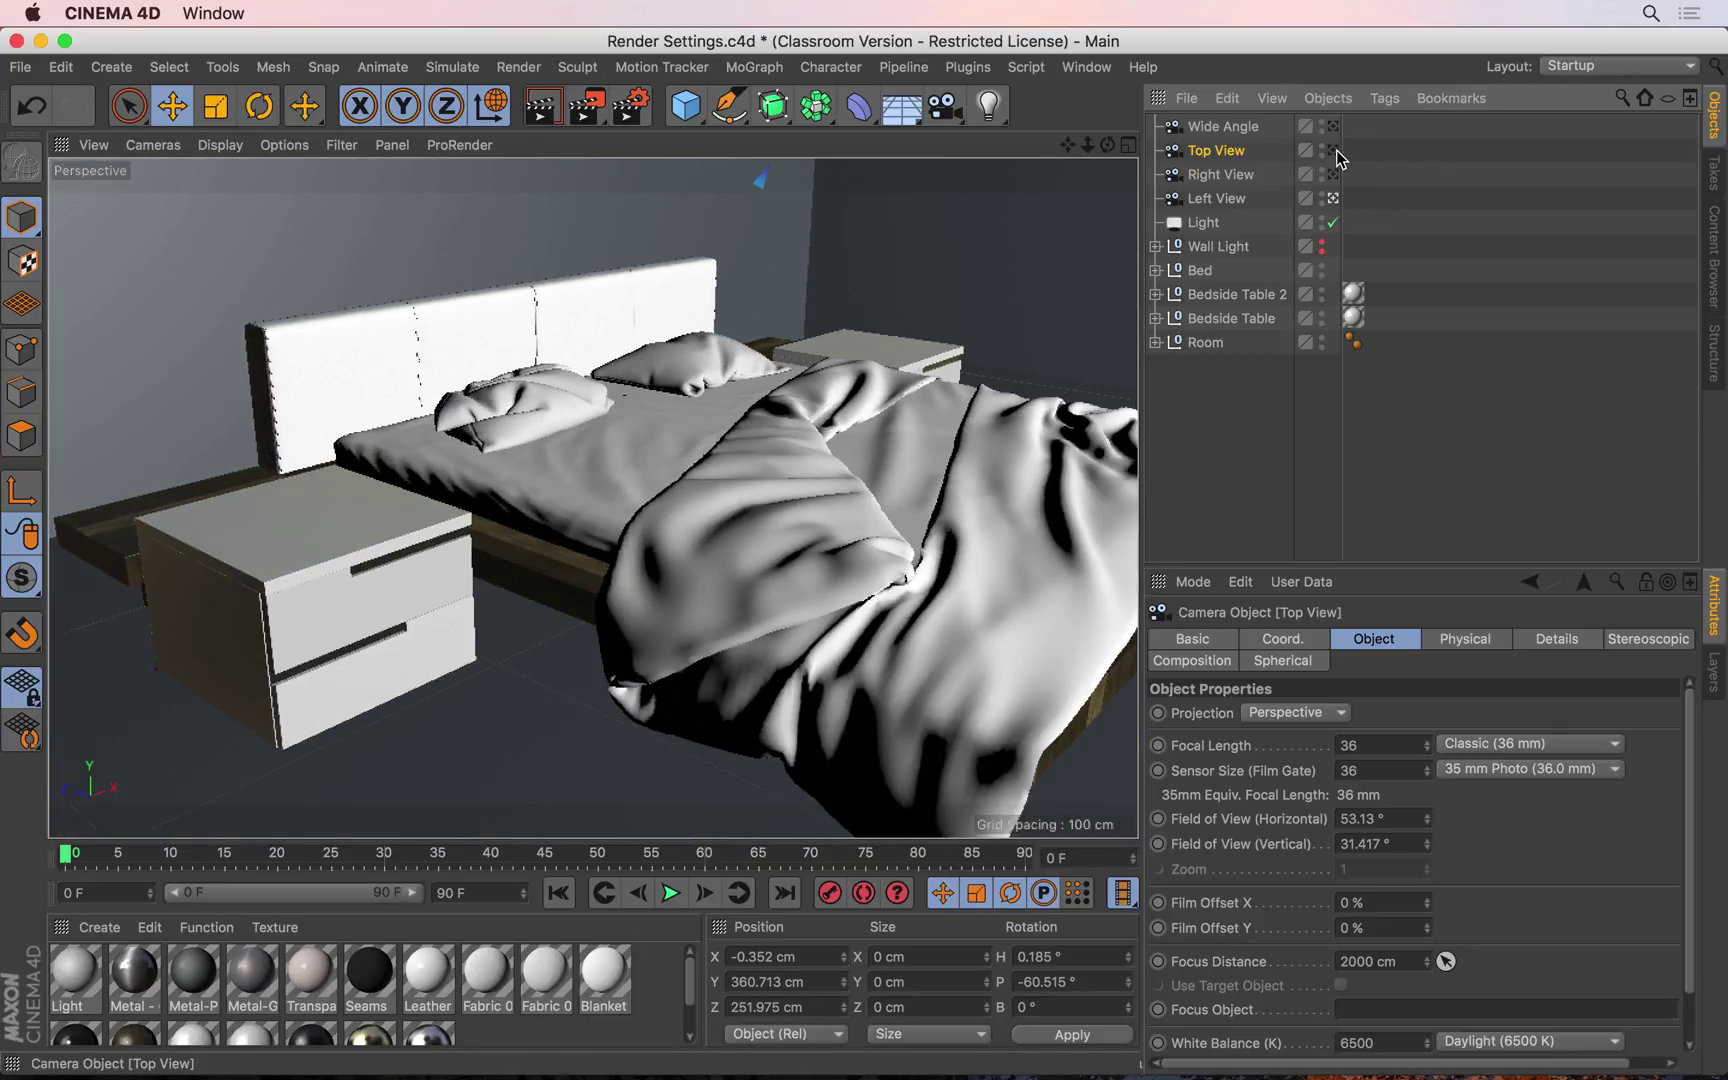
click(1334, 150)
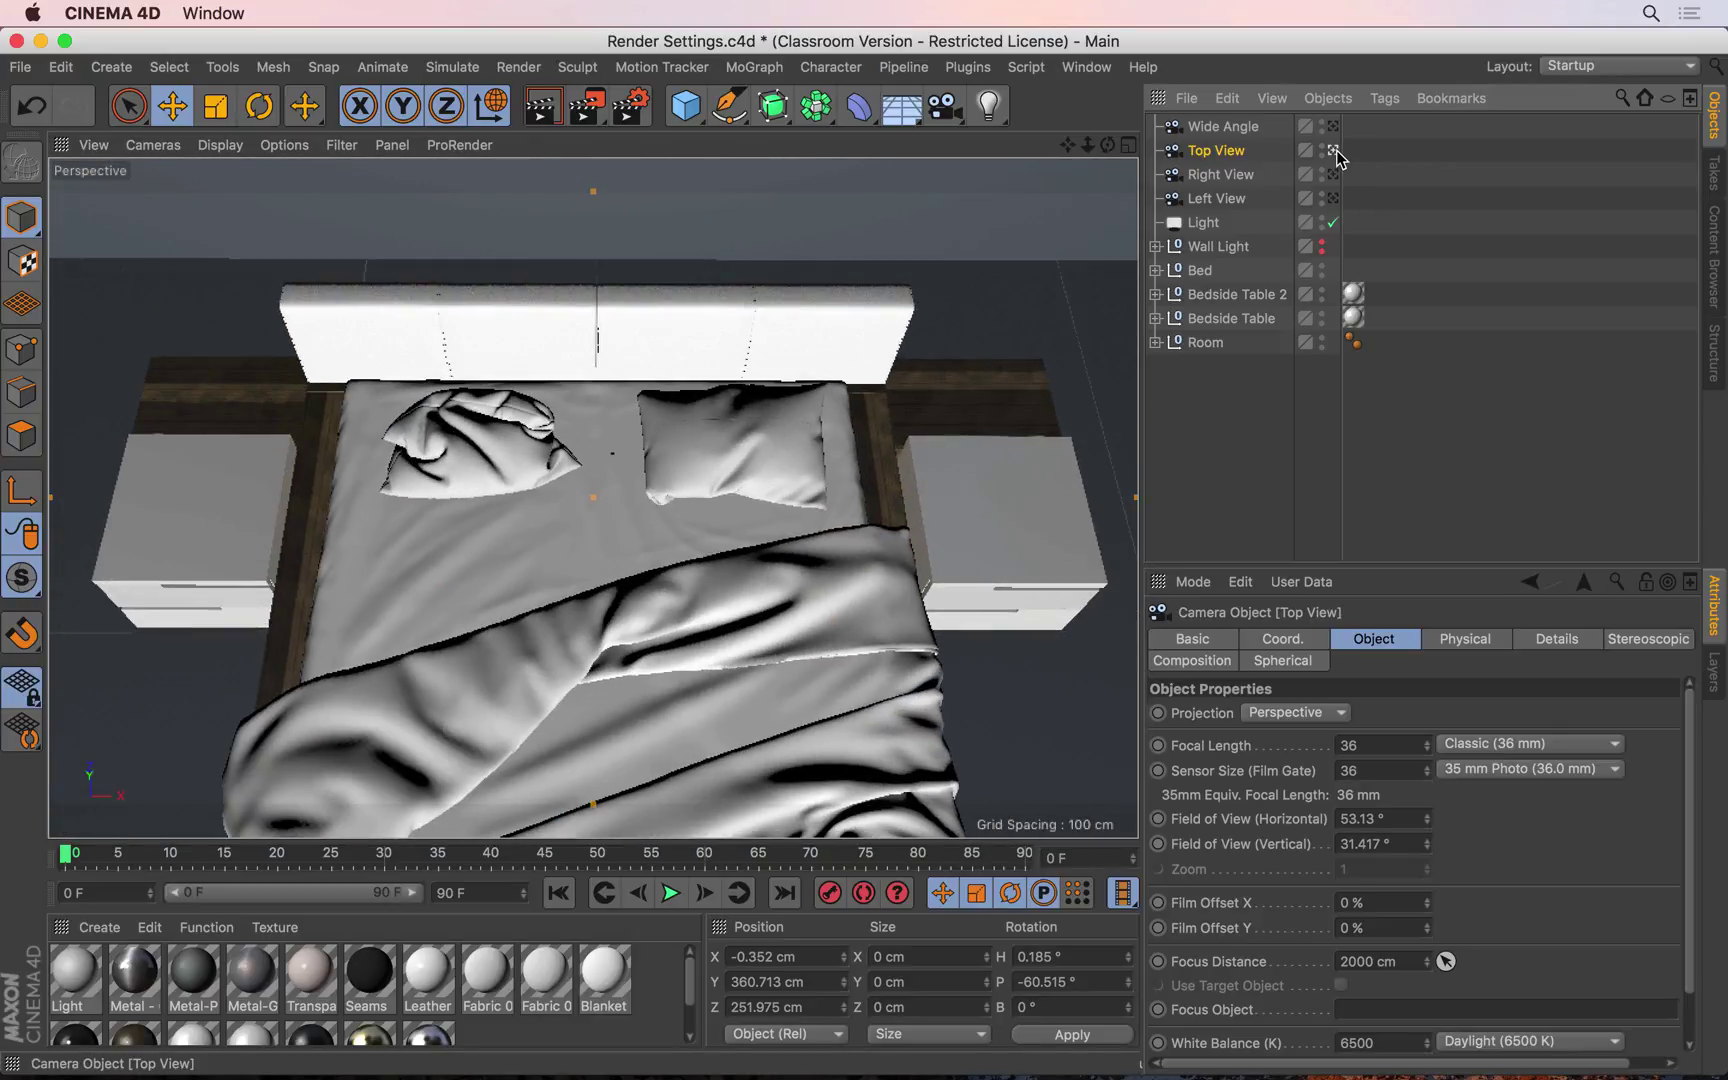
Step: Render the bedroom through the Wide Angle camera to the Picture Viewer and close the viewer
click(1335, 127)
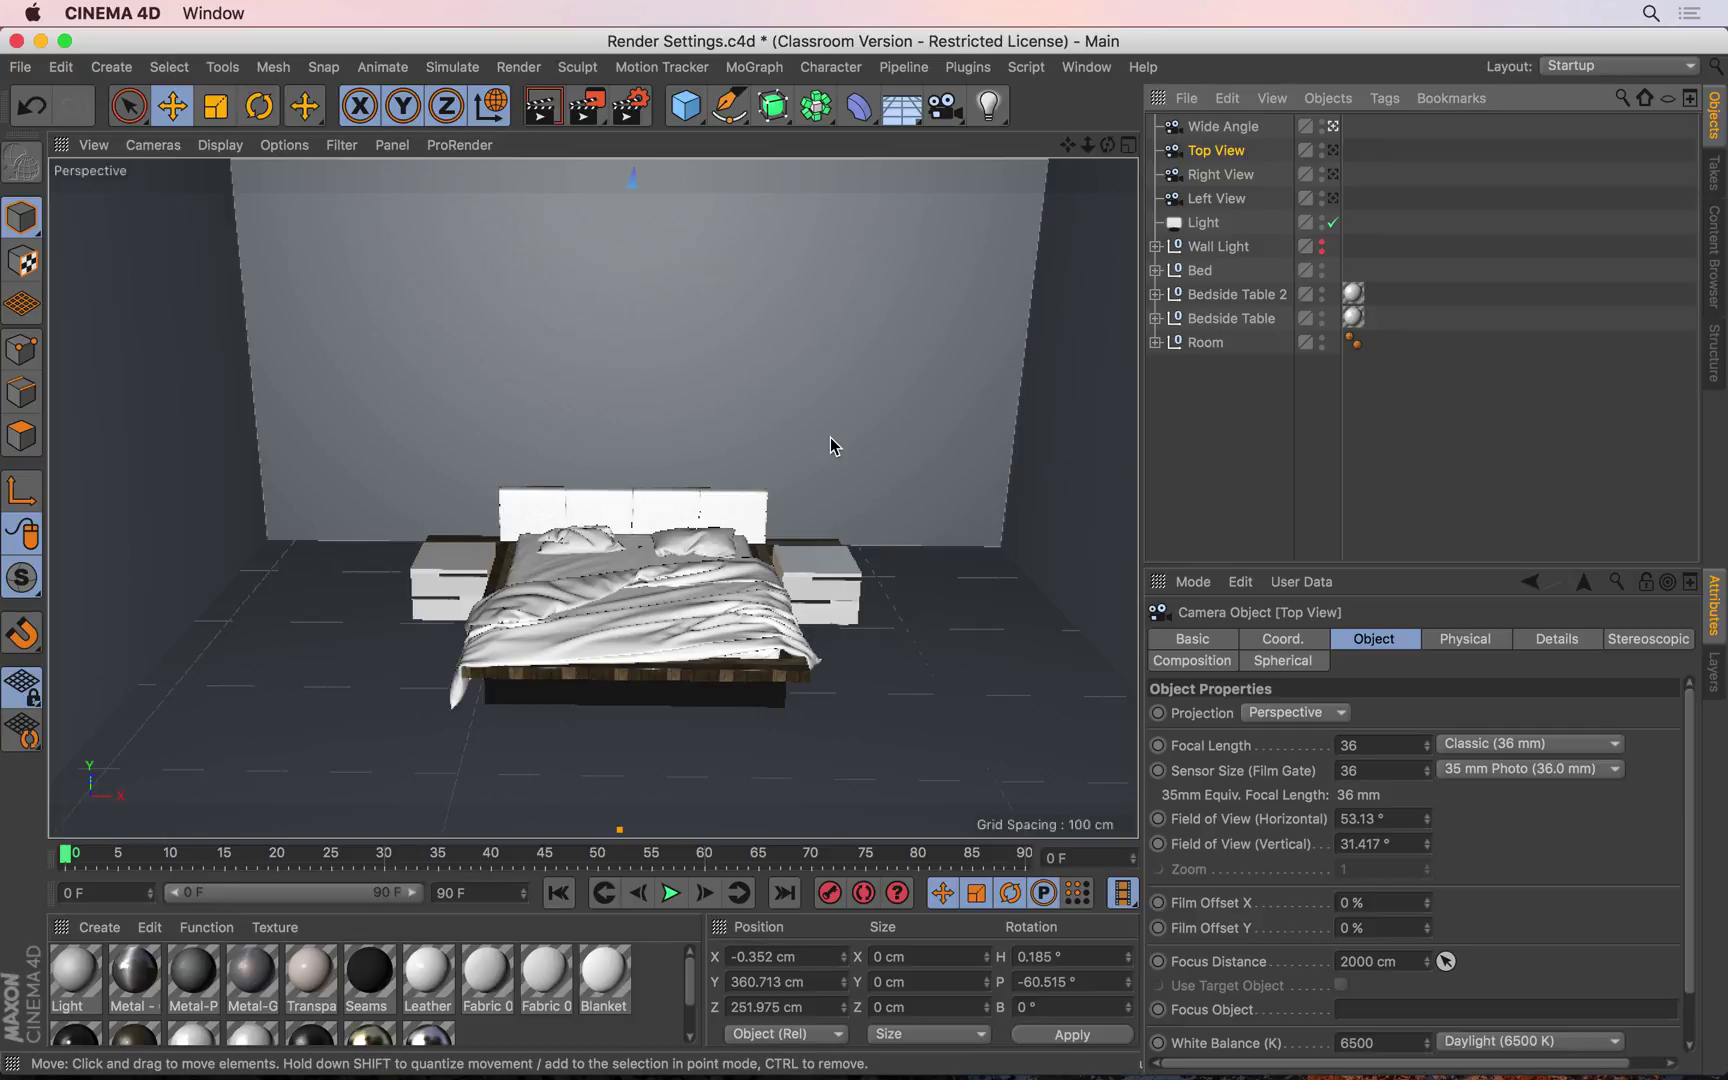
key(shift+r)
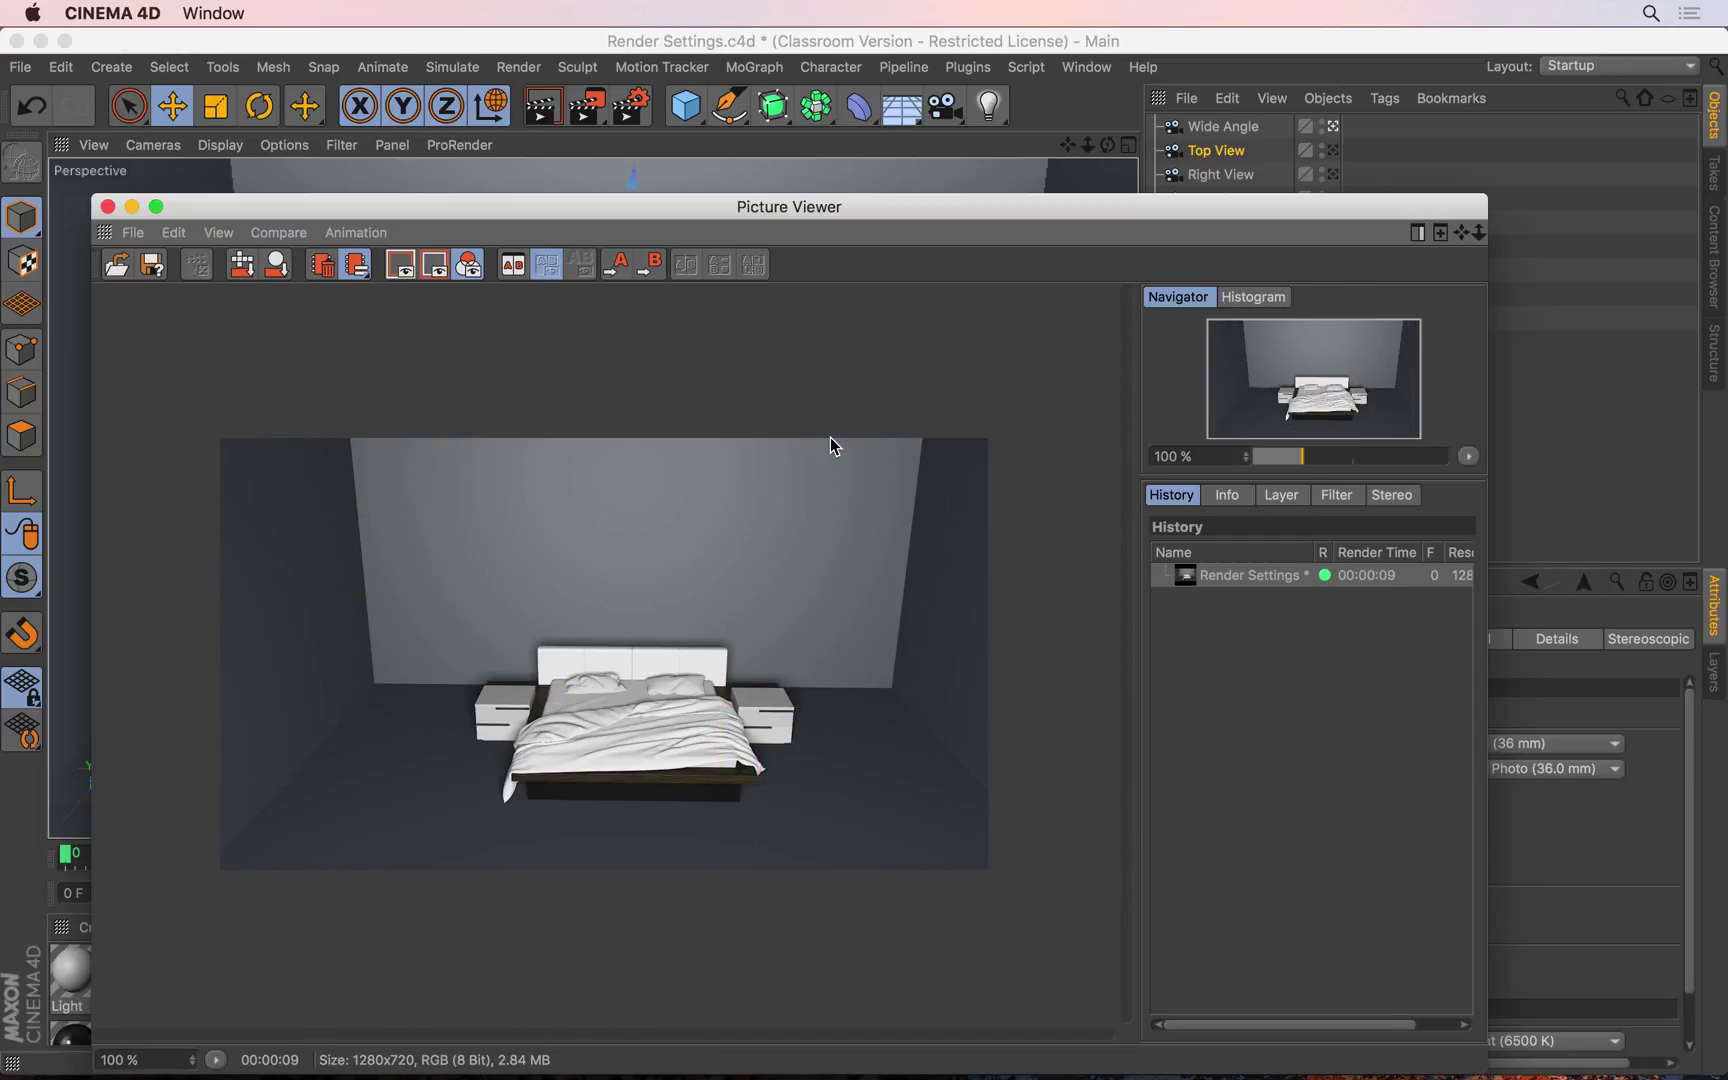
click(107, 206)
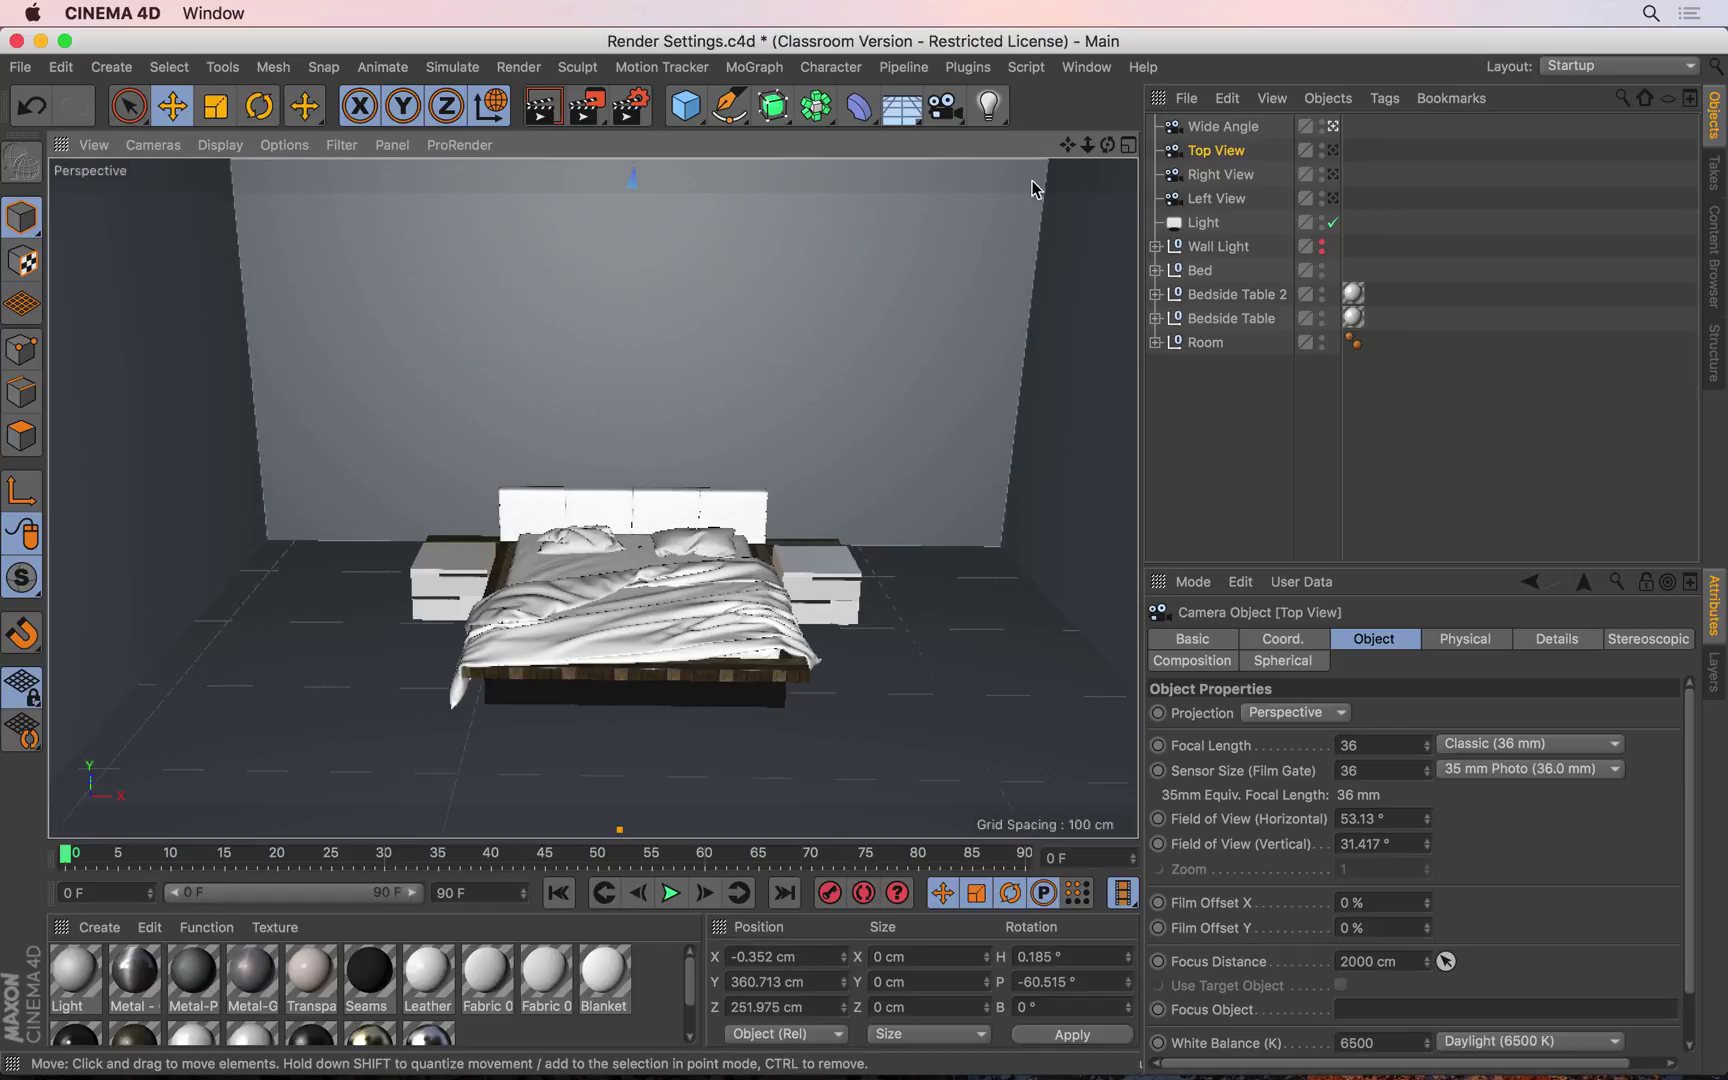
Step: Render the bed through the Top View camera to the Picture Viewer and close the viewer
click(1335, 151)
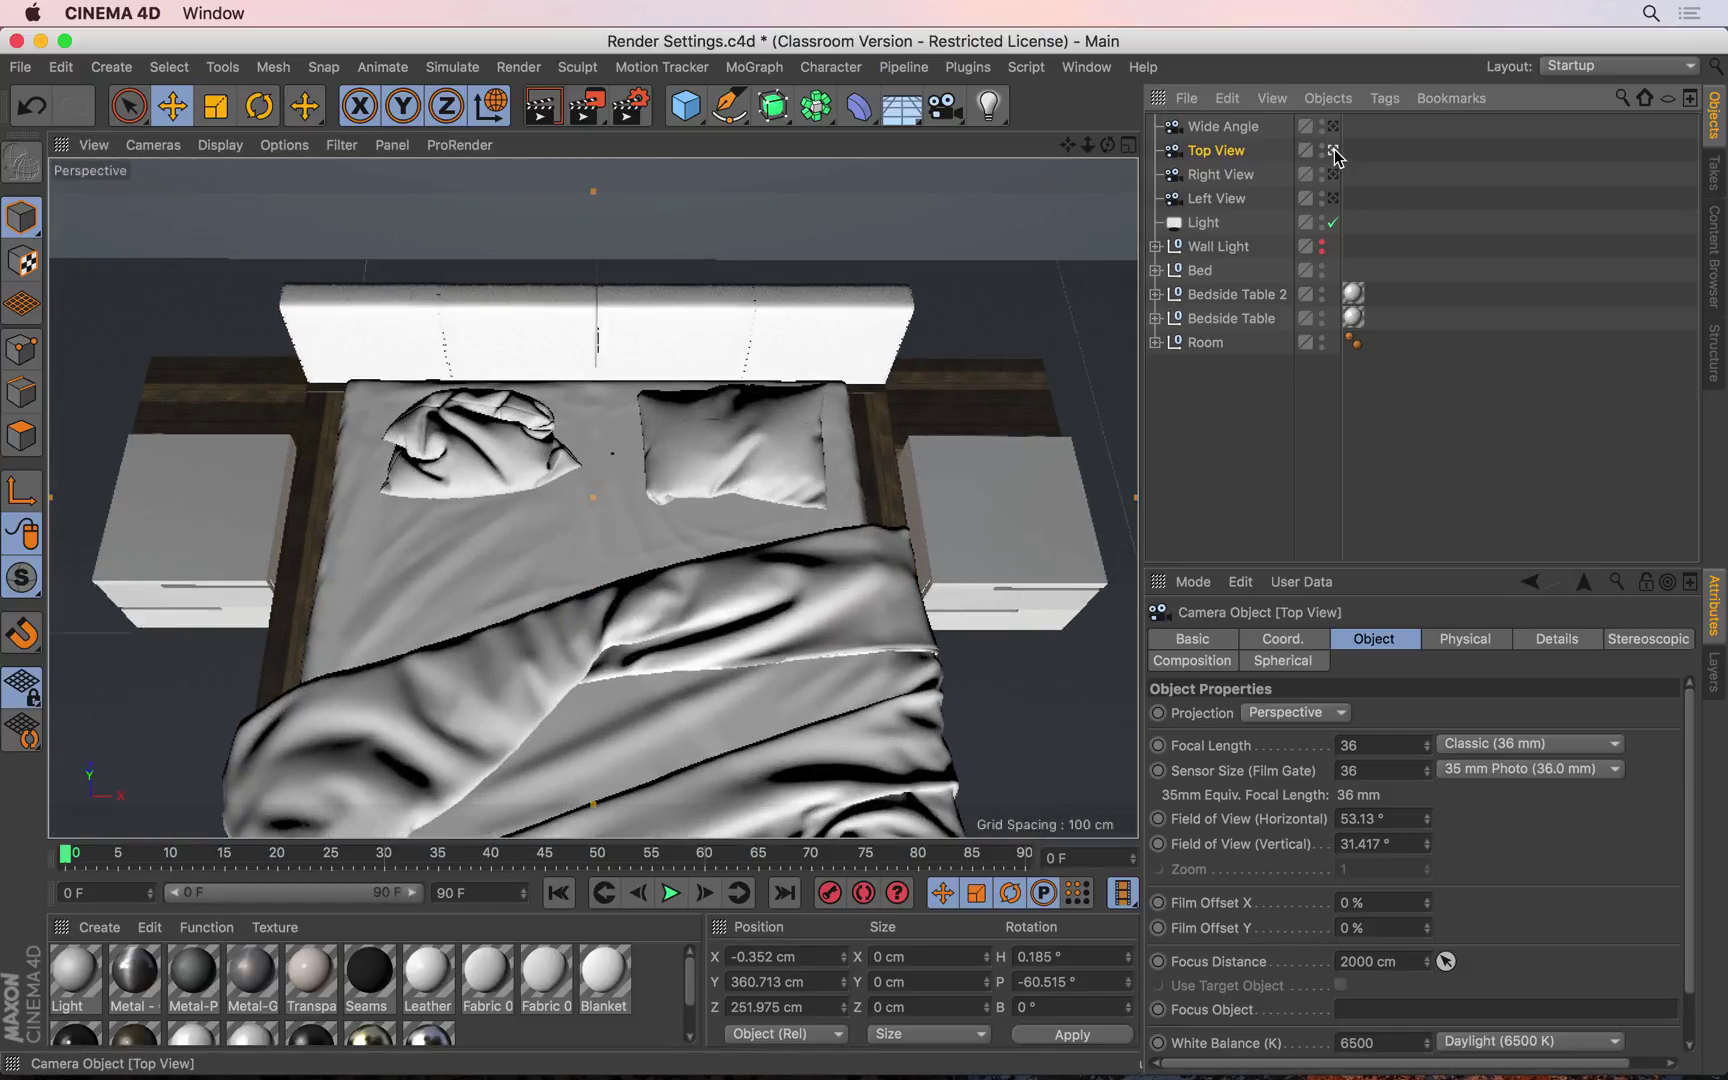
key(shift+r)
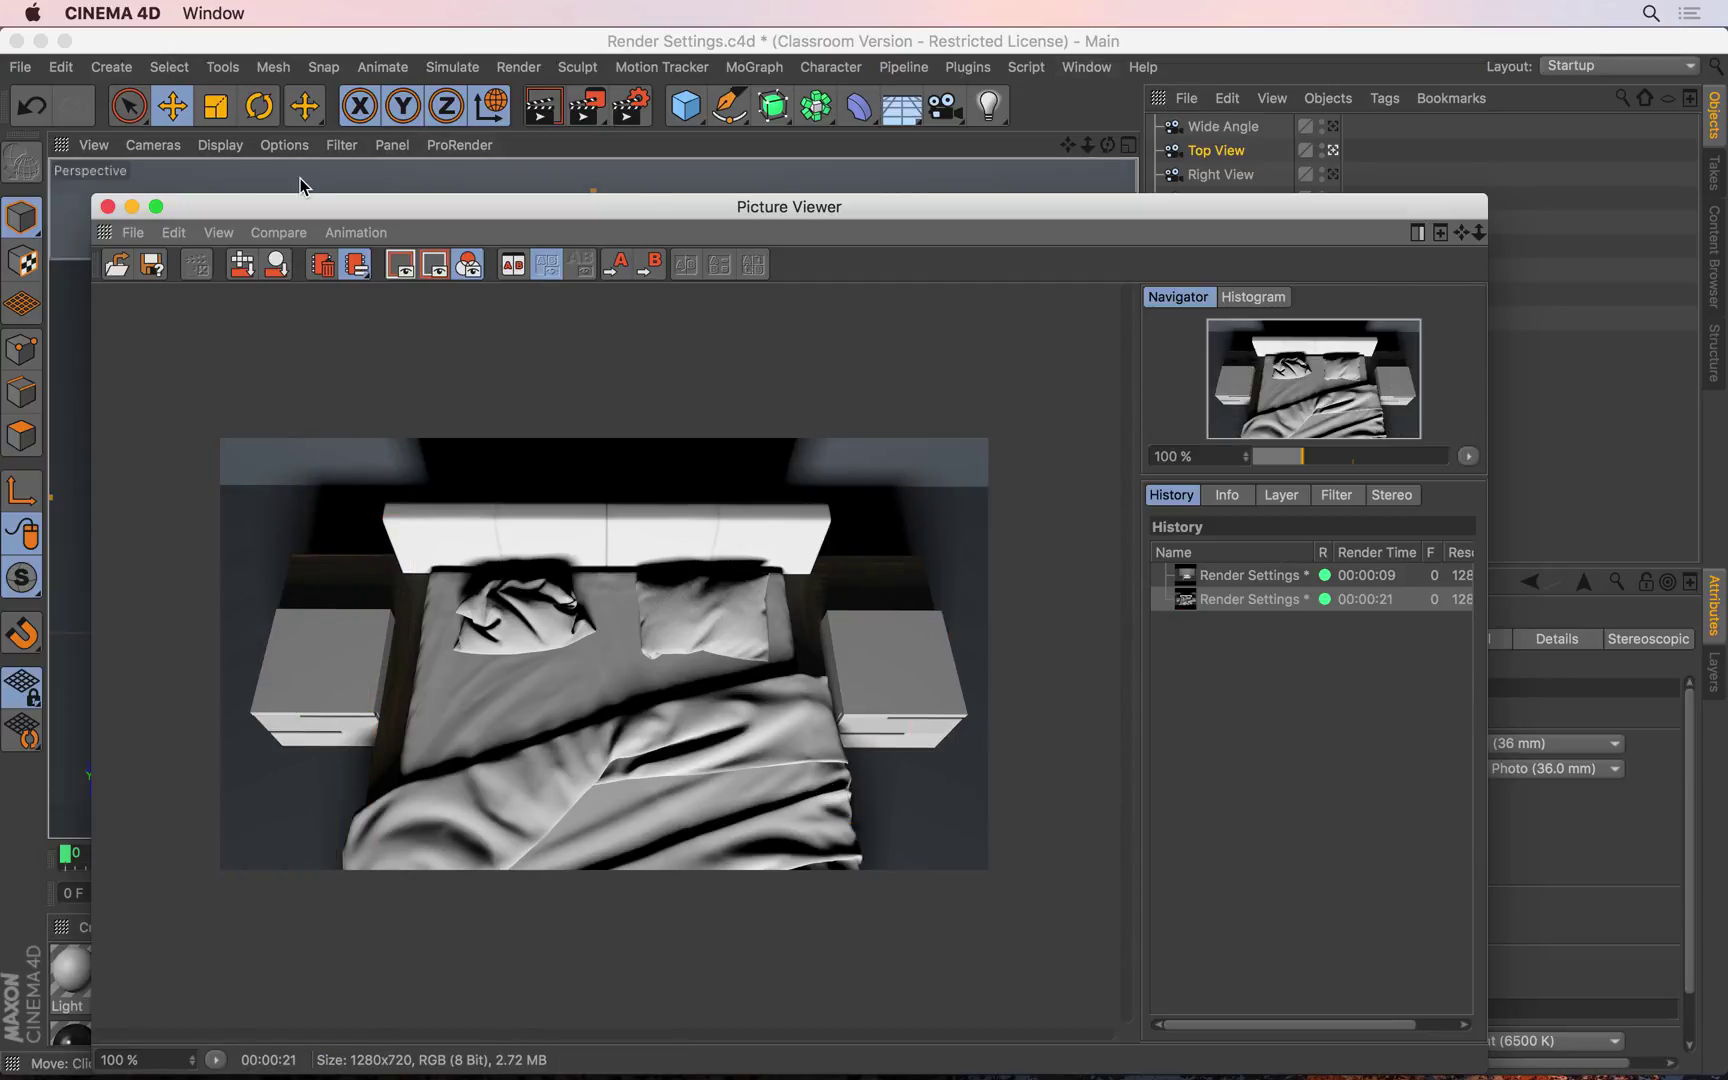
click(109, 206)
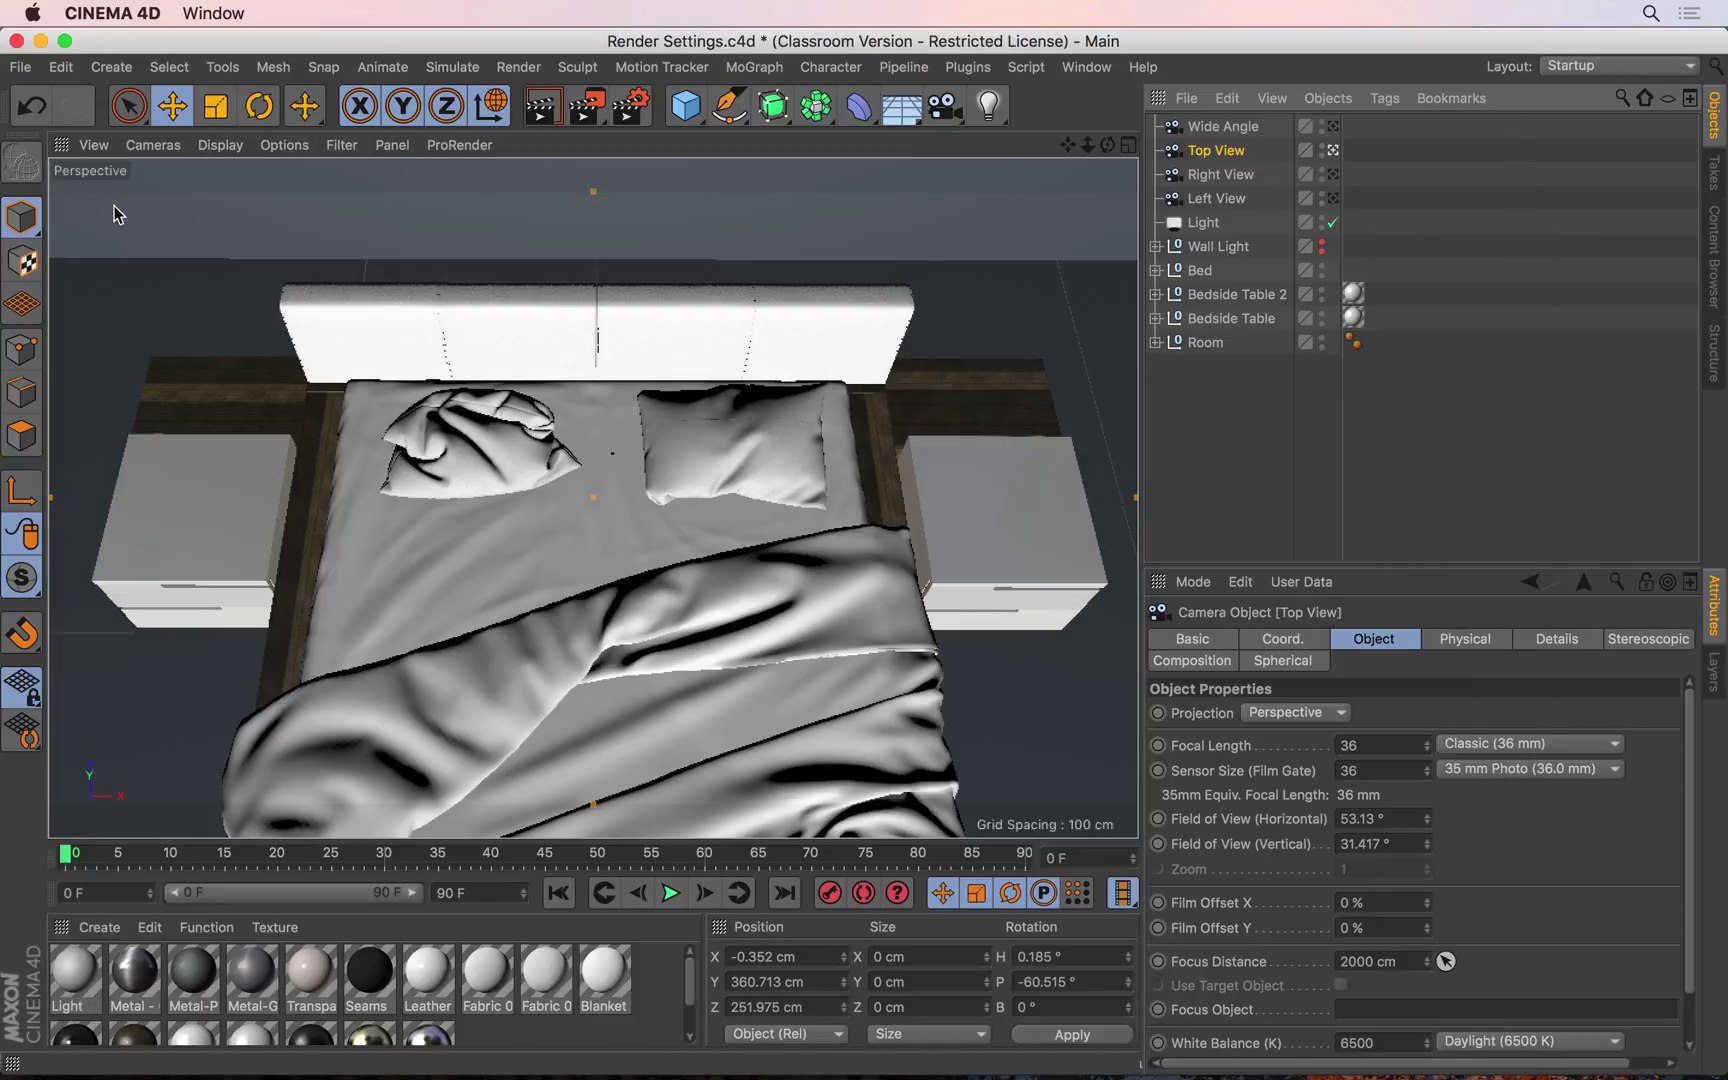
Step: Render the bed through the Right View camera to the Picture Viewer and close the viewer
click(1332, 176)
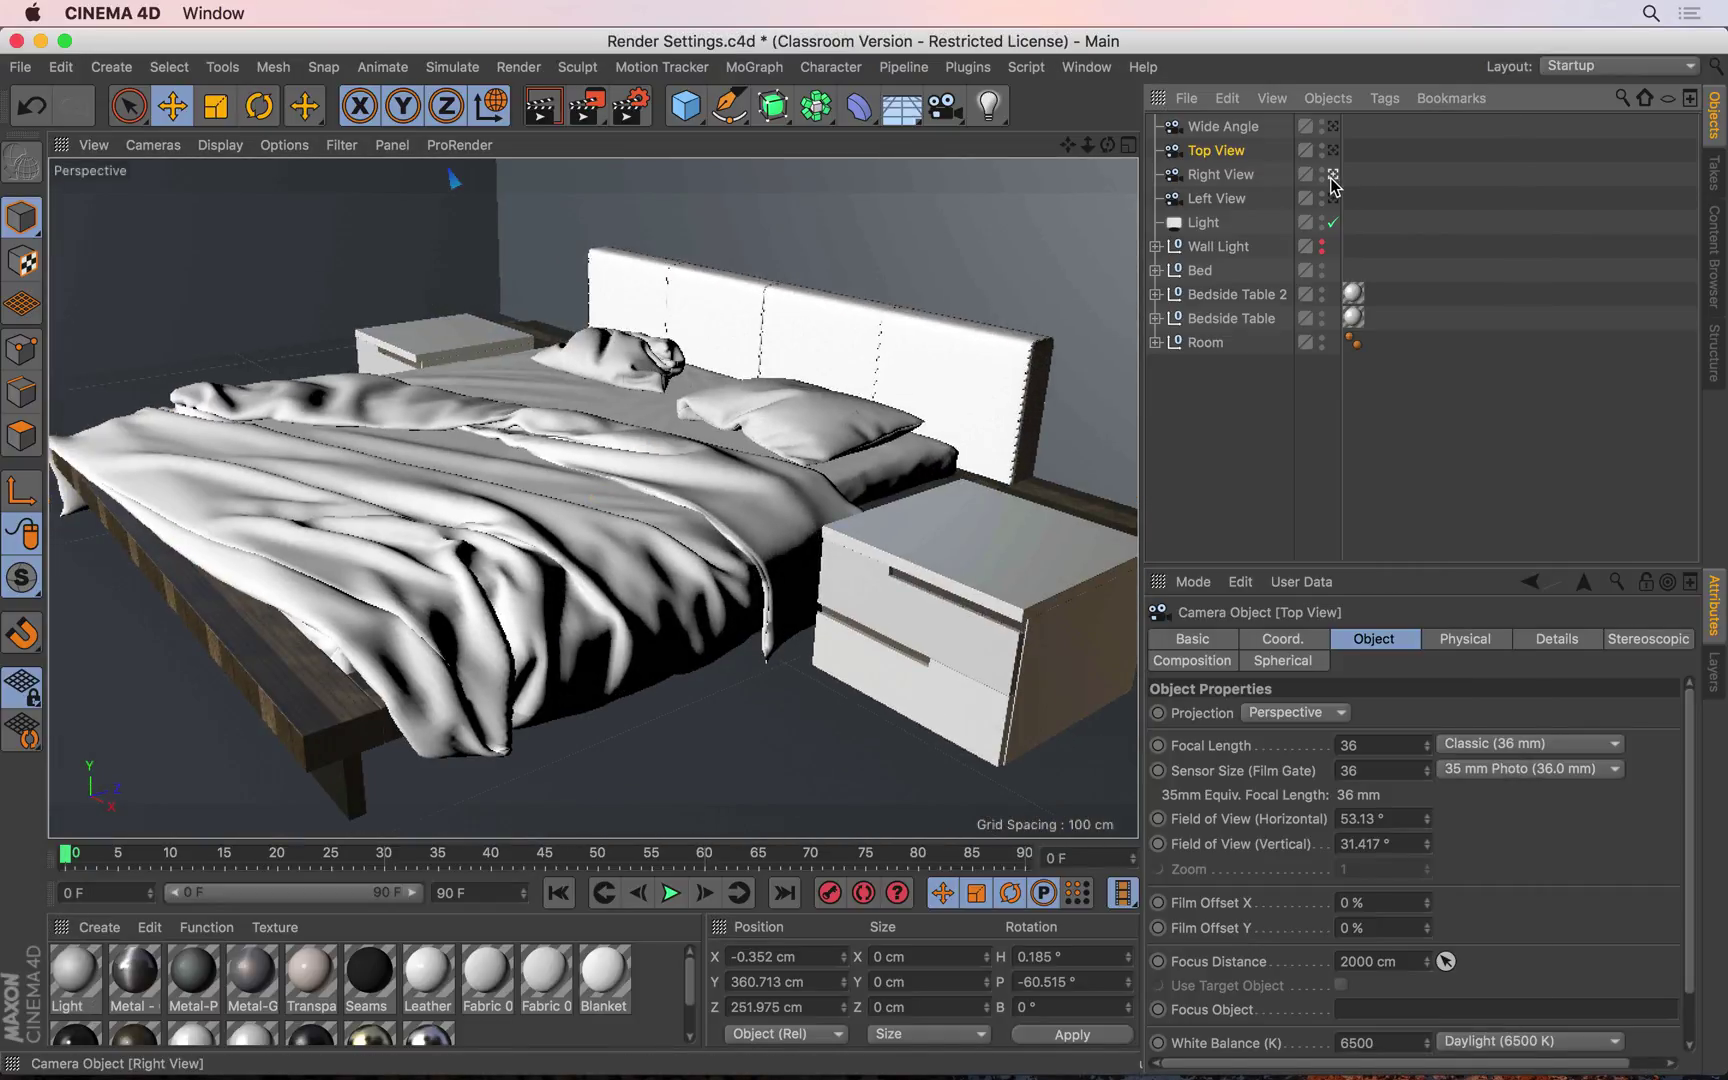
key(shift+r)
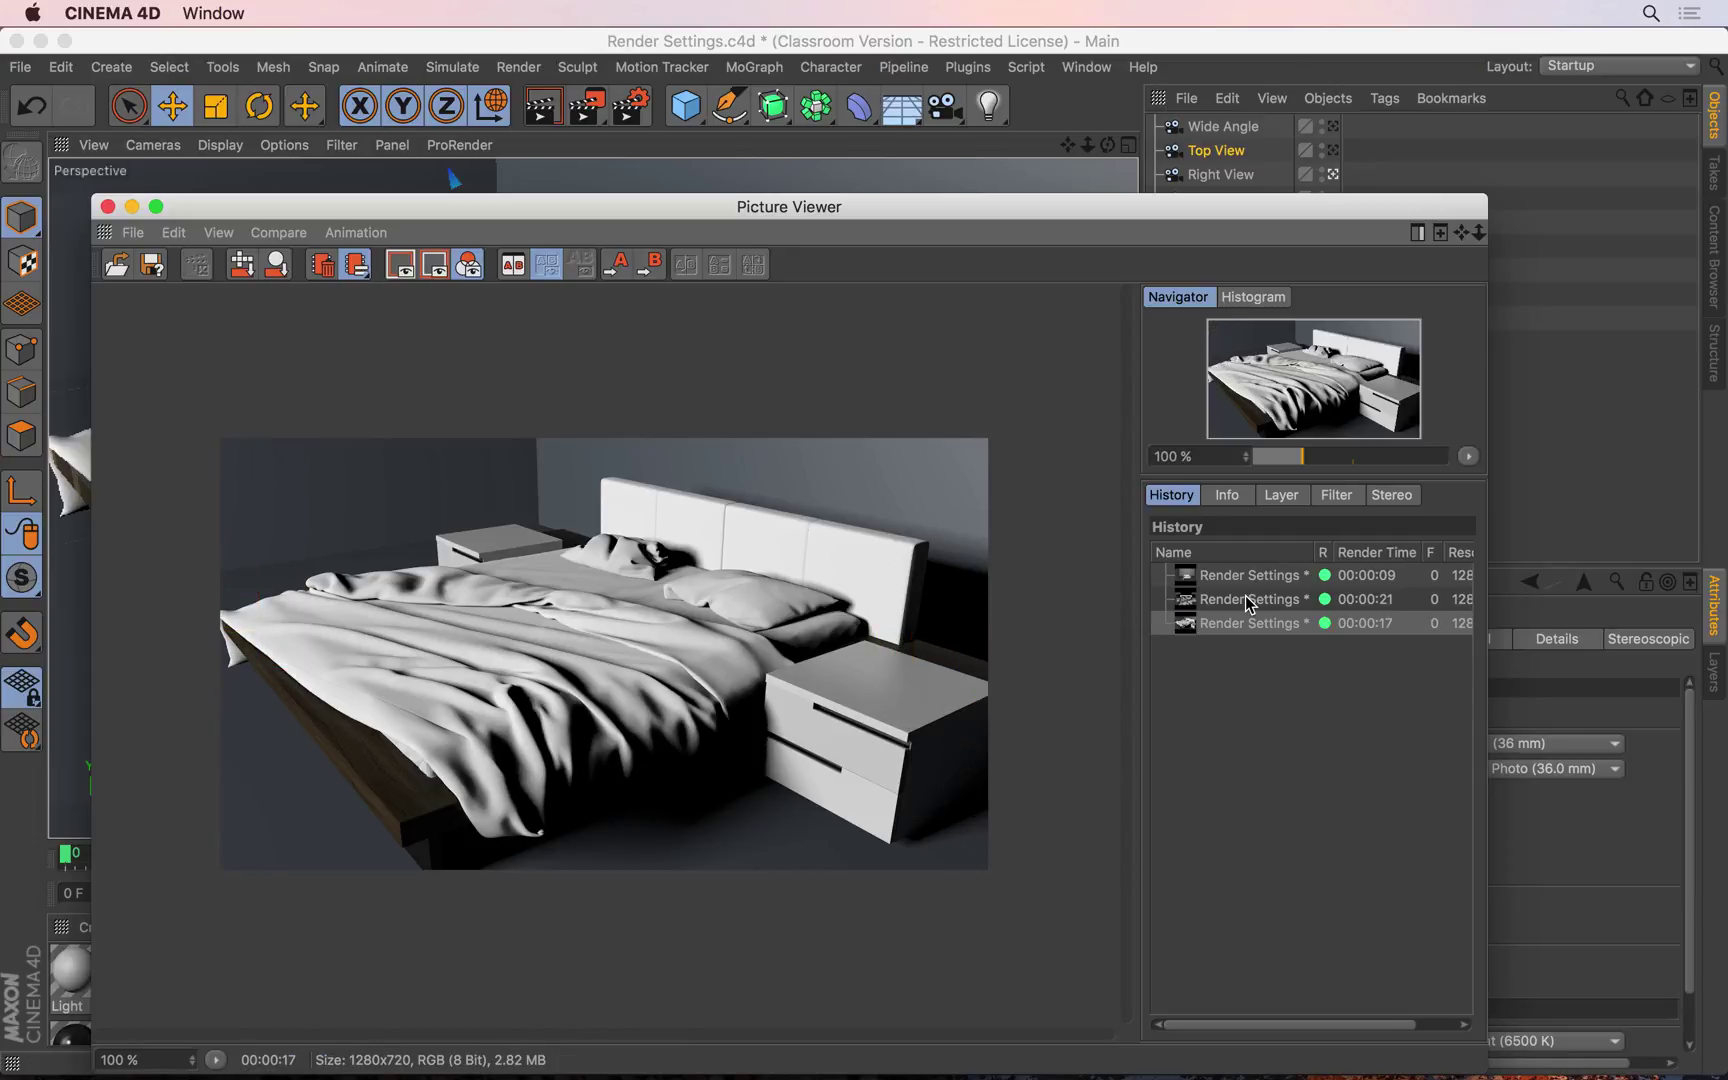
click(108, 207)
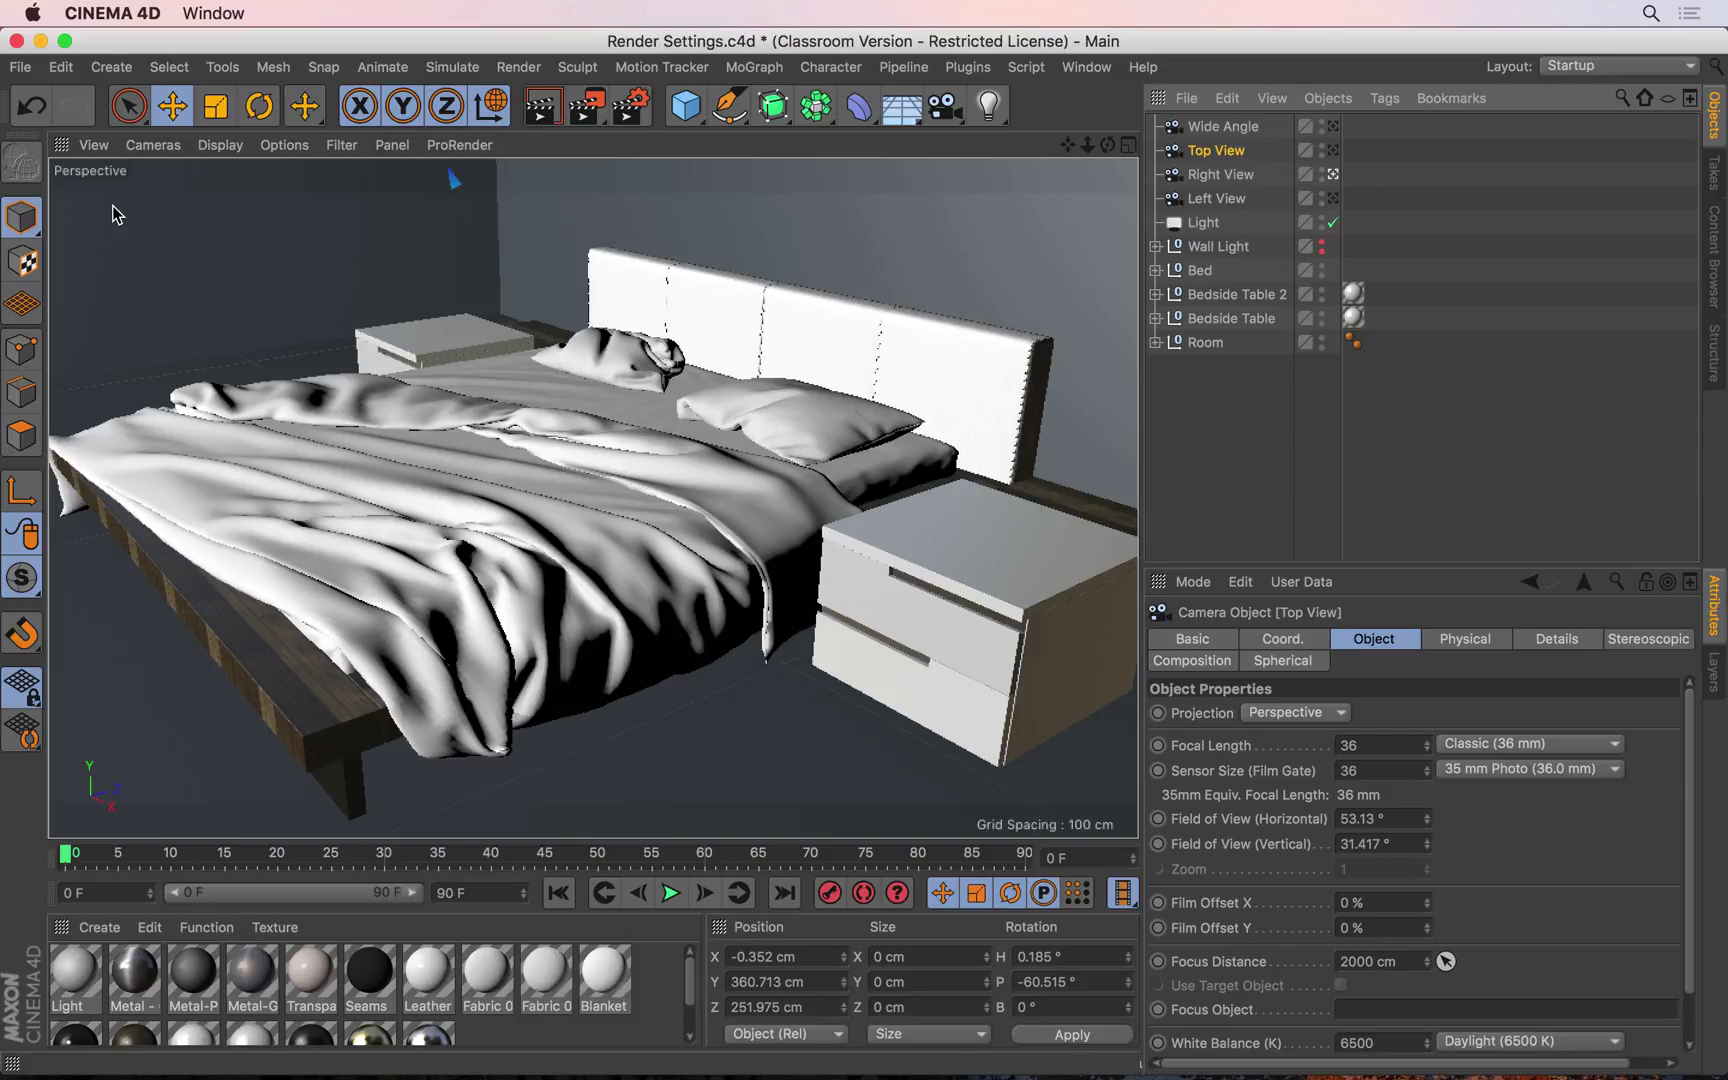
Step: Return to the Wide Angle camera and create a new material named red
click(1335, 126)
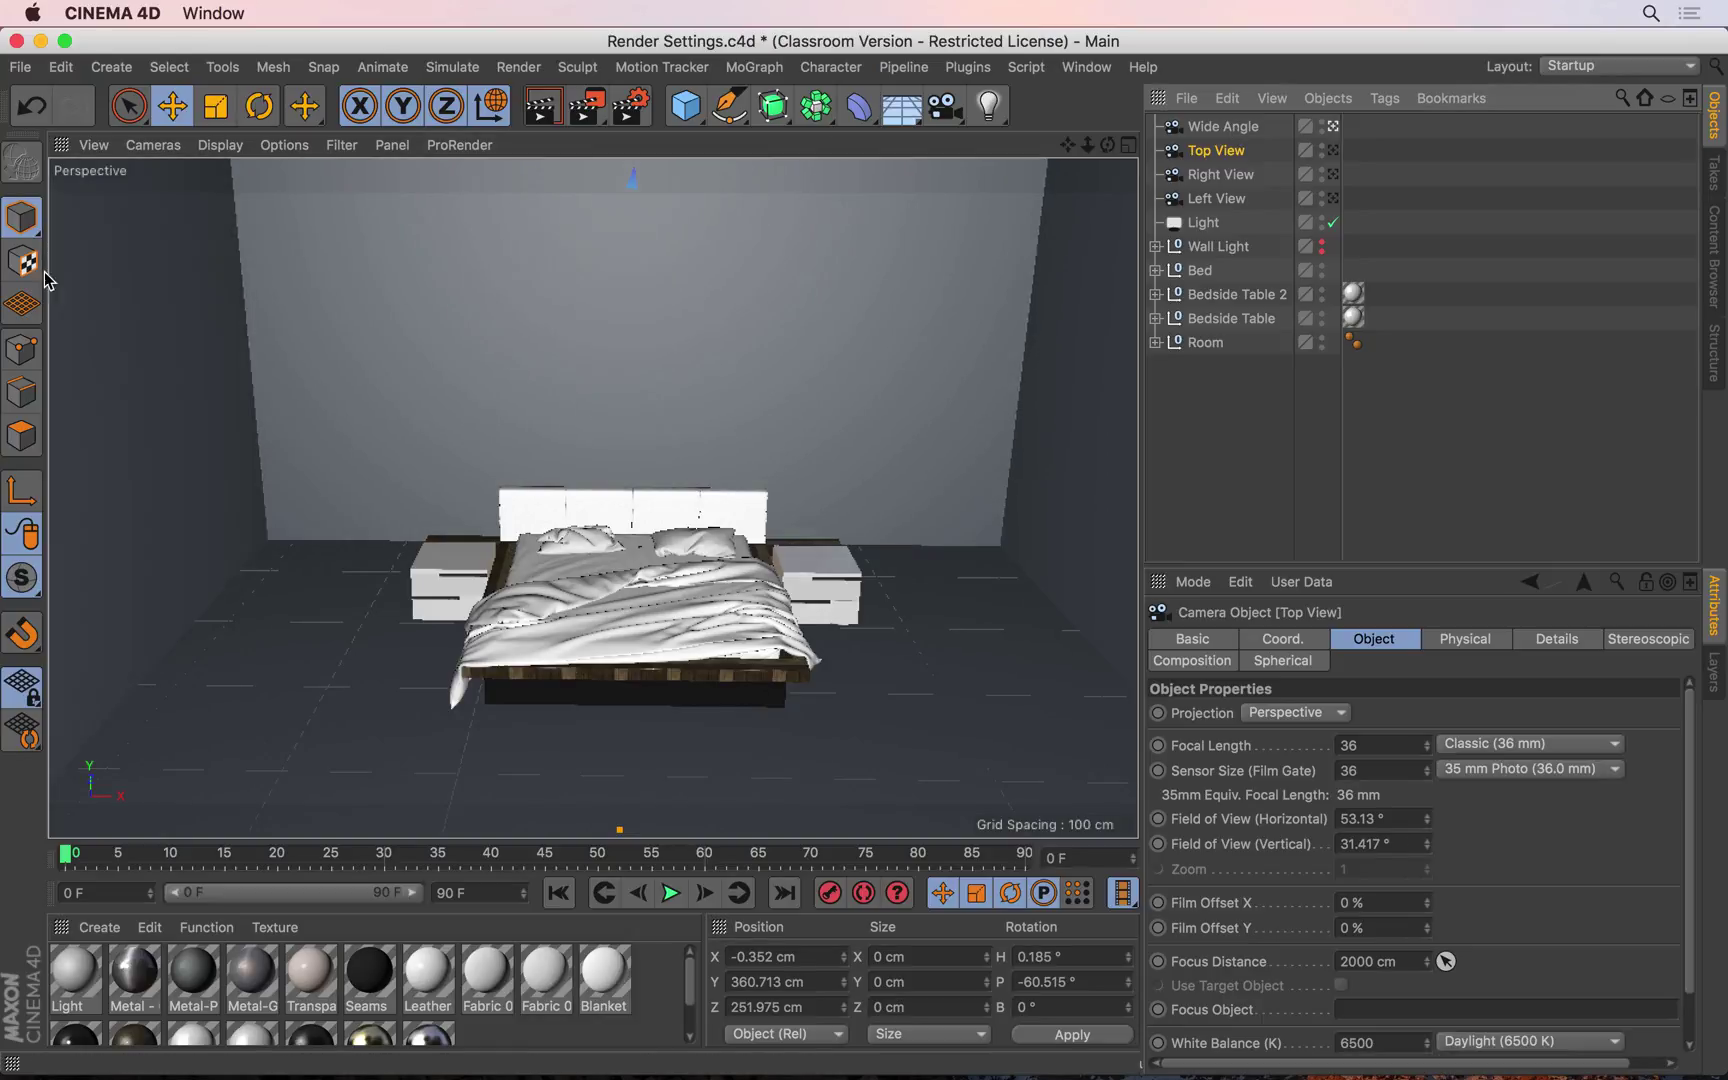
double_click(518, 1035)
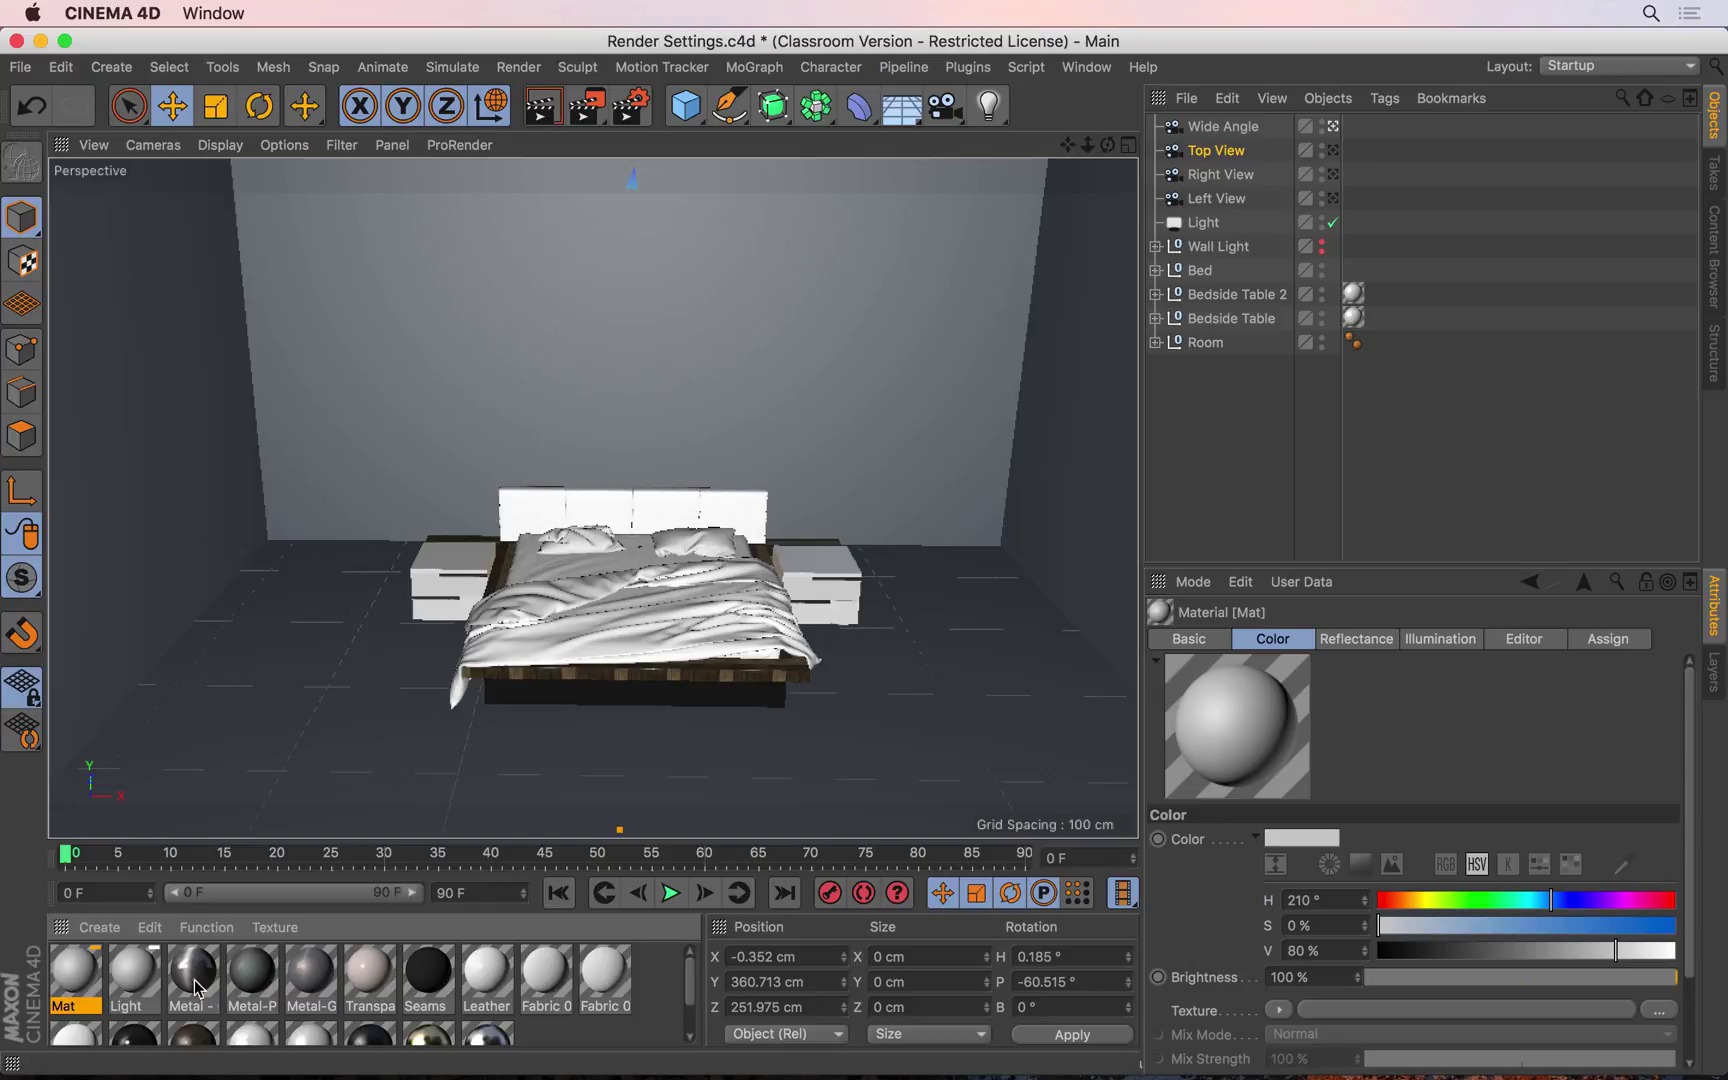
double_click(67, 1005)
text(red)
key(Return)
Step: Set the red material's color to hue 7° and saturation 70%, and apply it to the room's left wall
click(1384, 903)
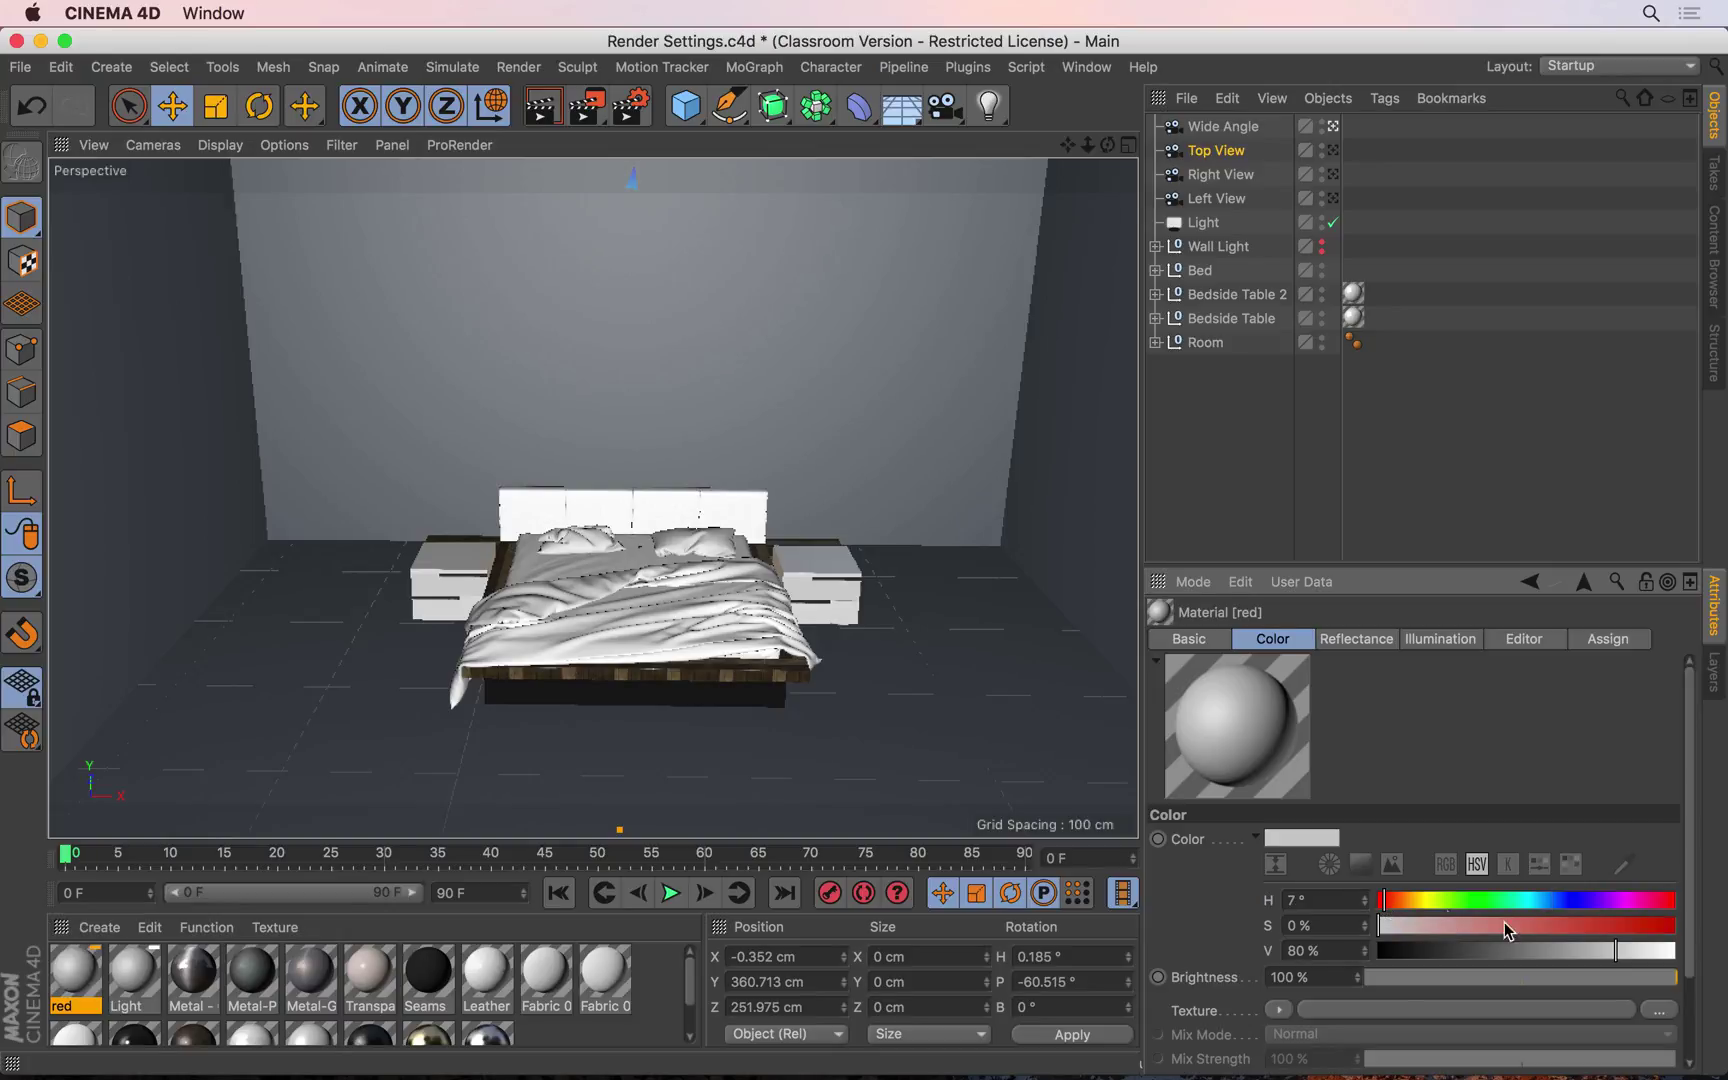
click(1586, 929)
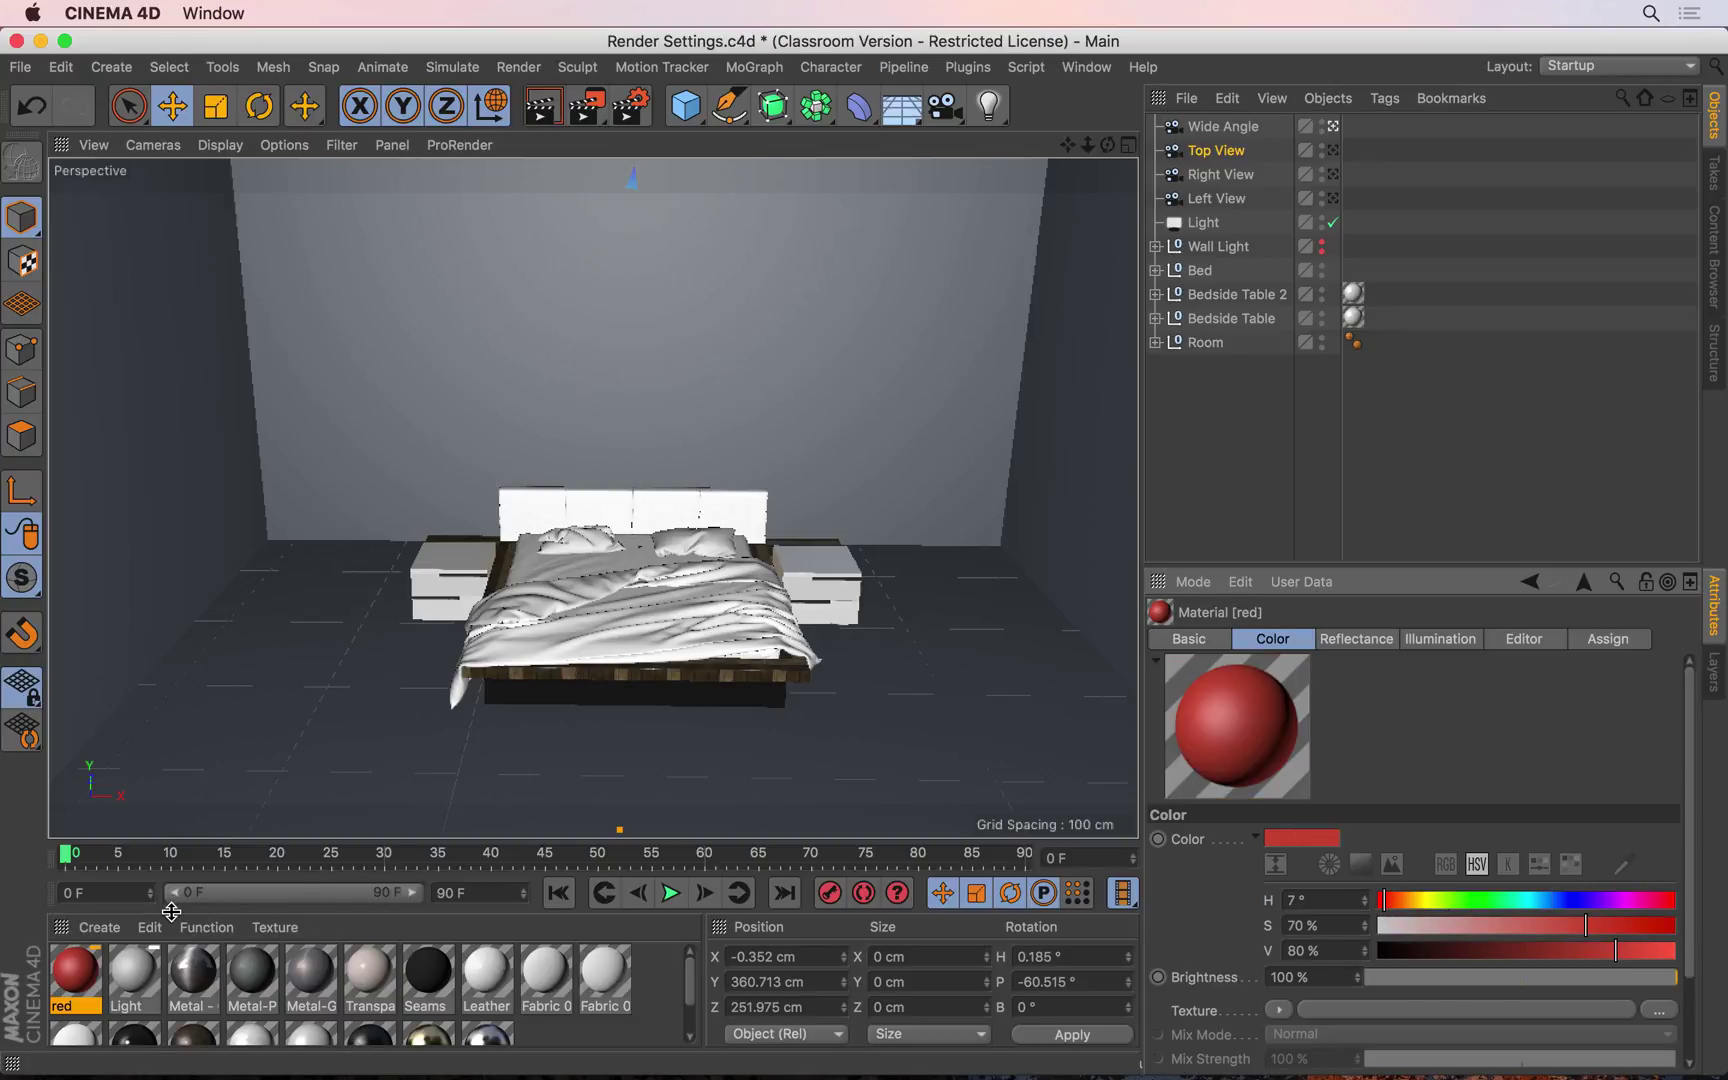
drag(88, 968, 134, 546)
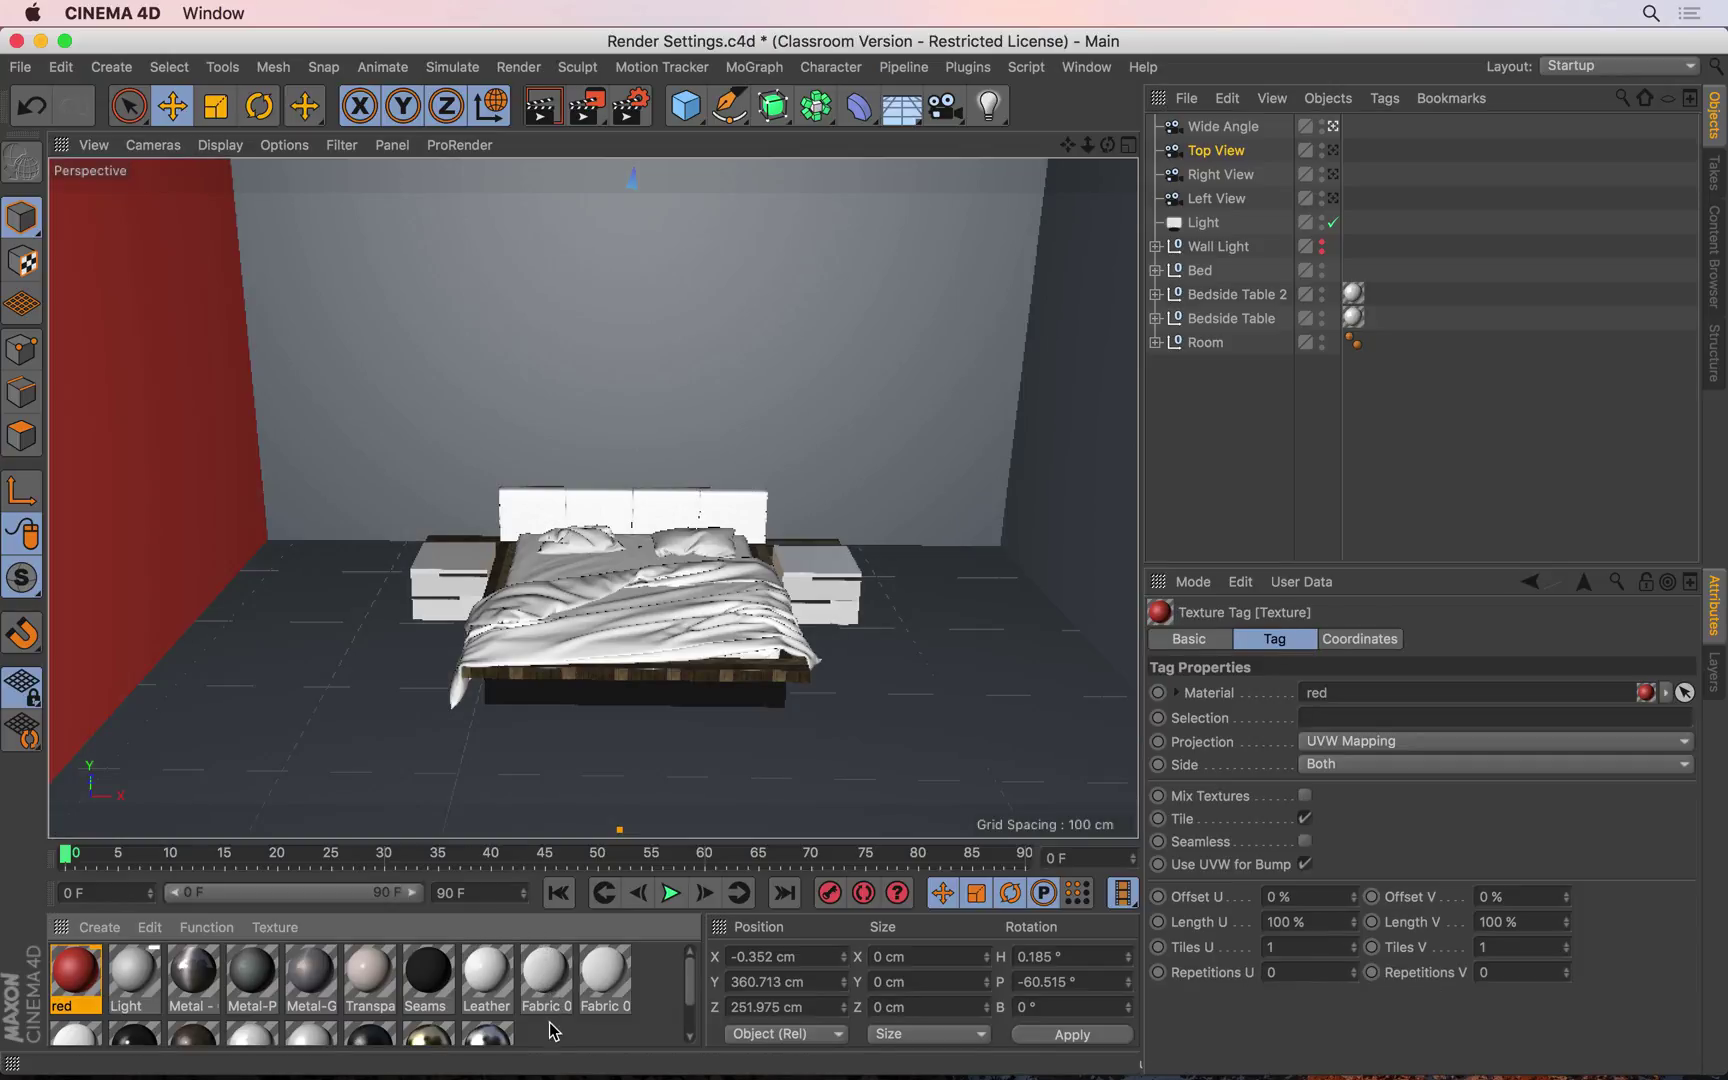
Step: Create another new material and name it blue
double_click(548, 1035)
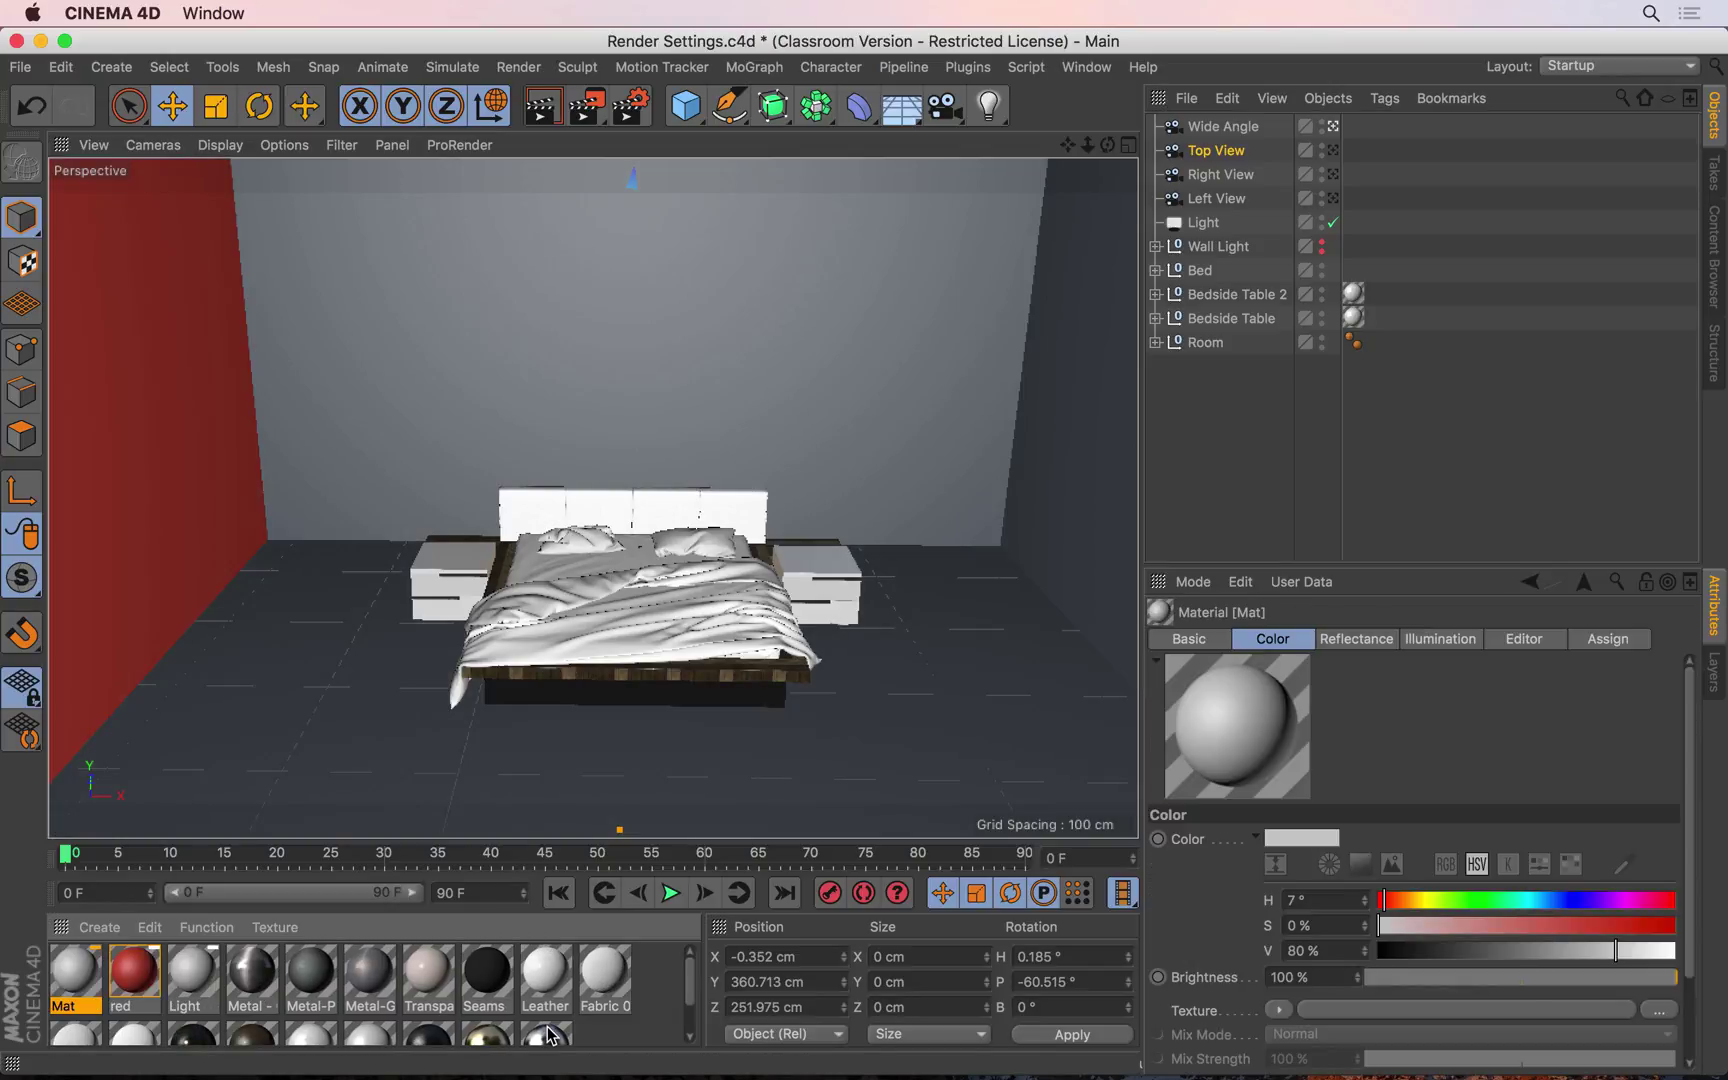
double_click(62, 1008)
key(BackSpace)
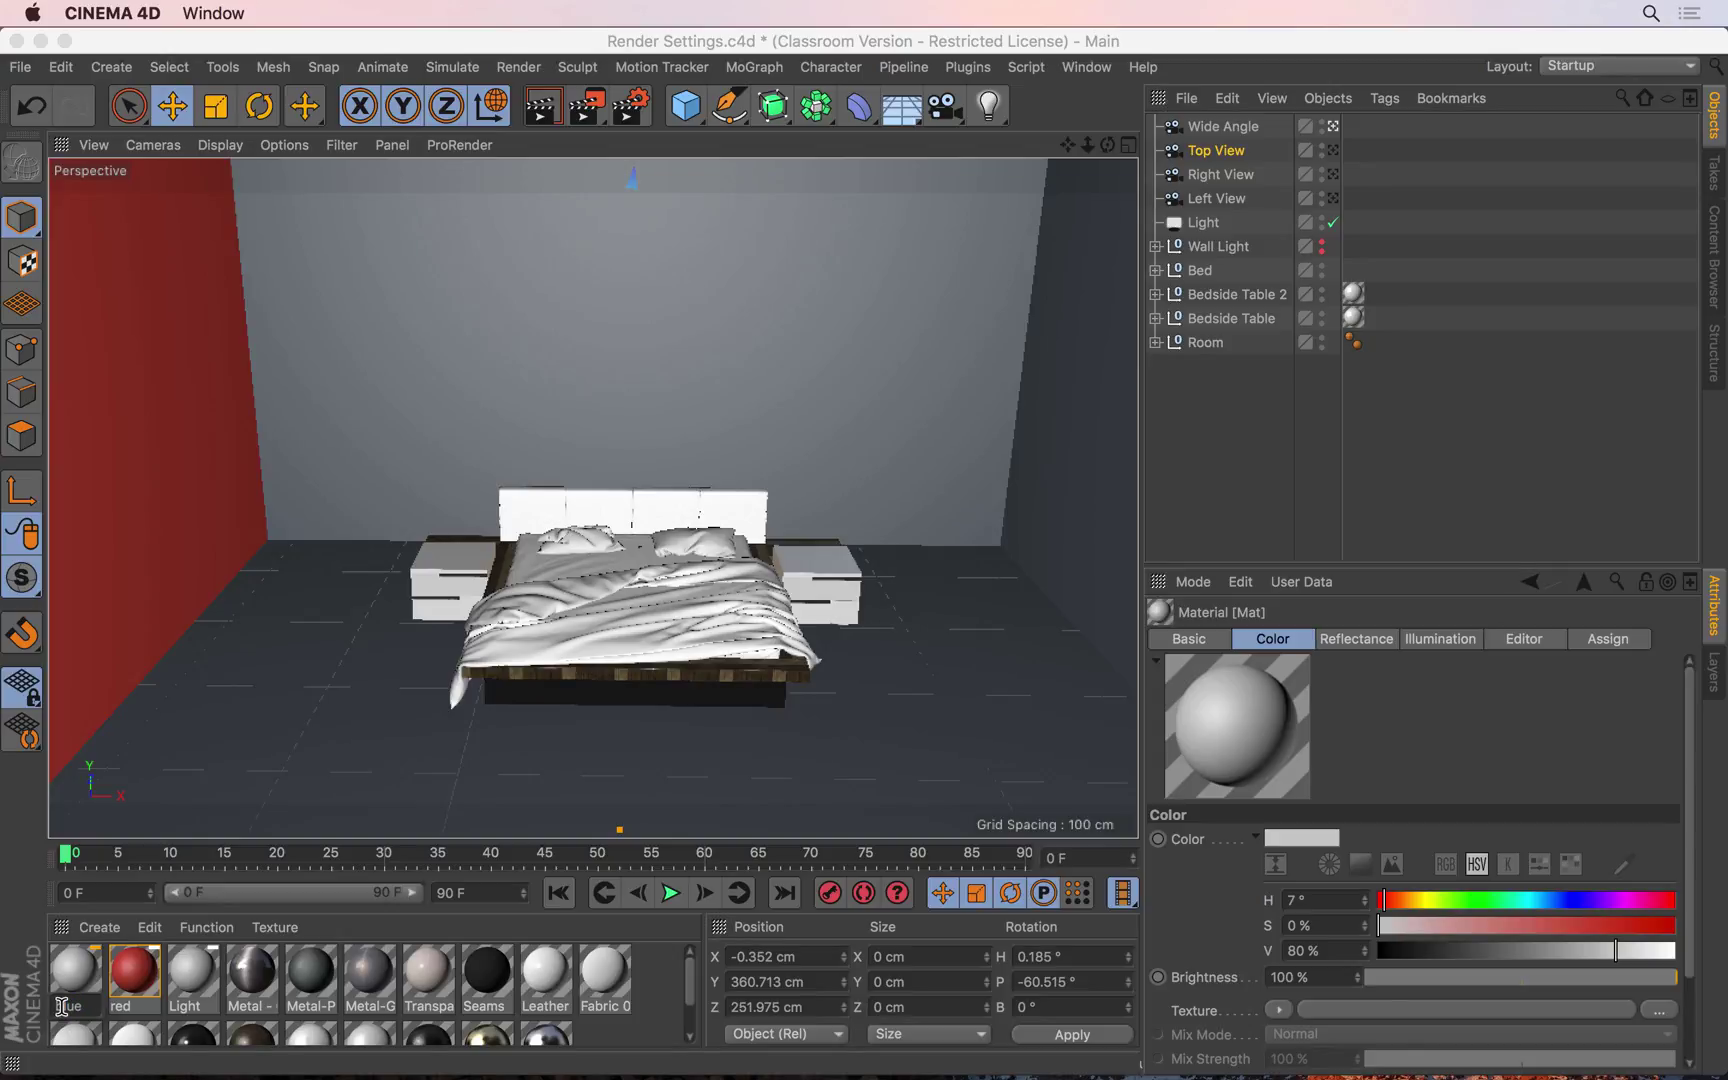
key(Return)
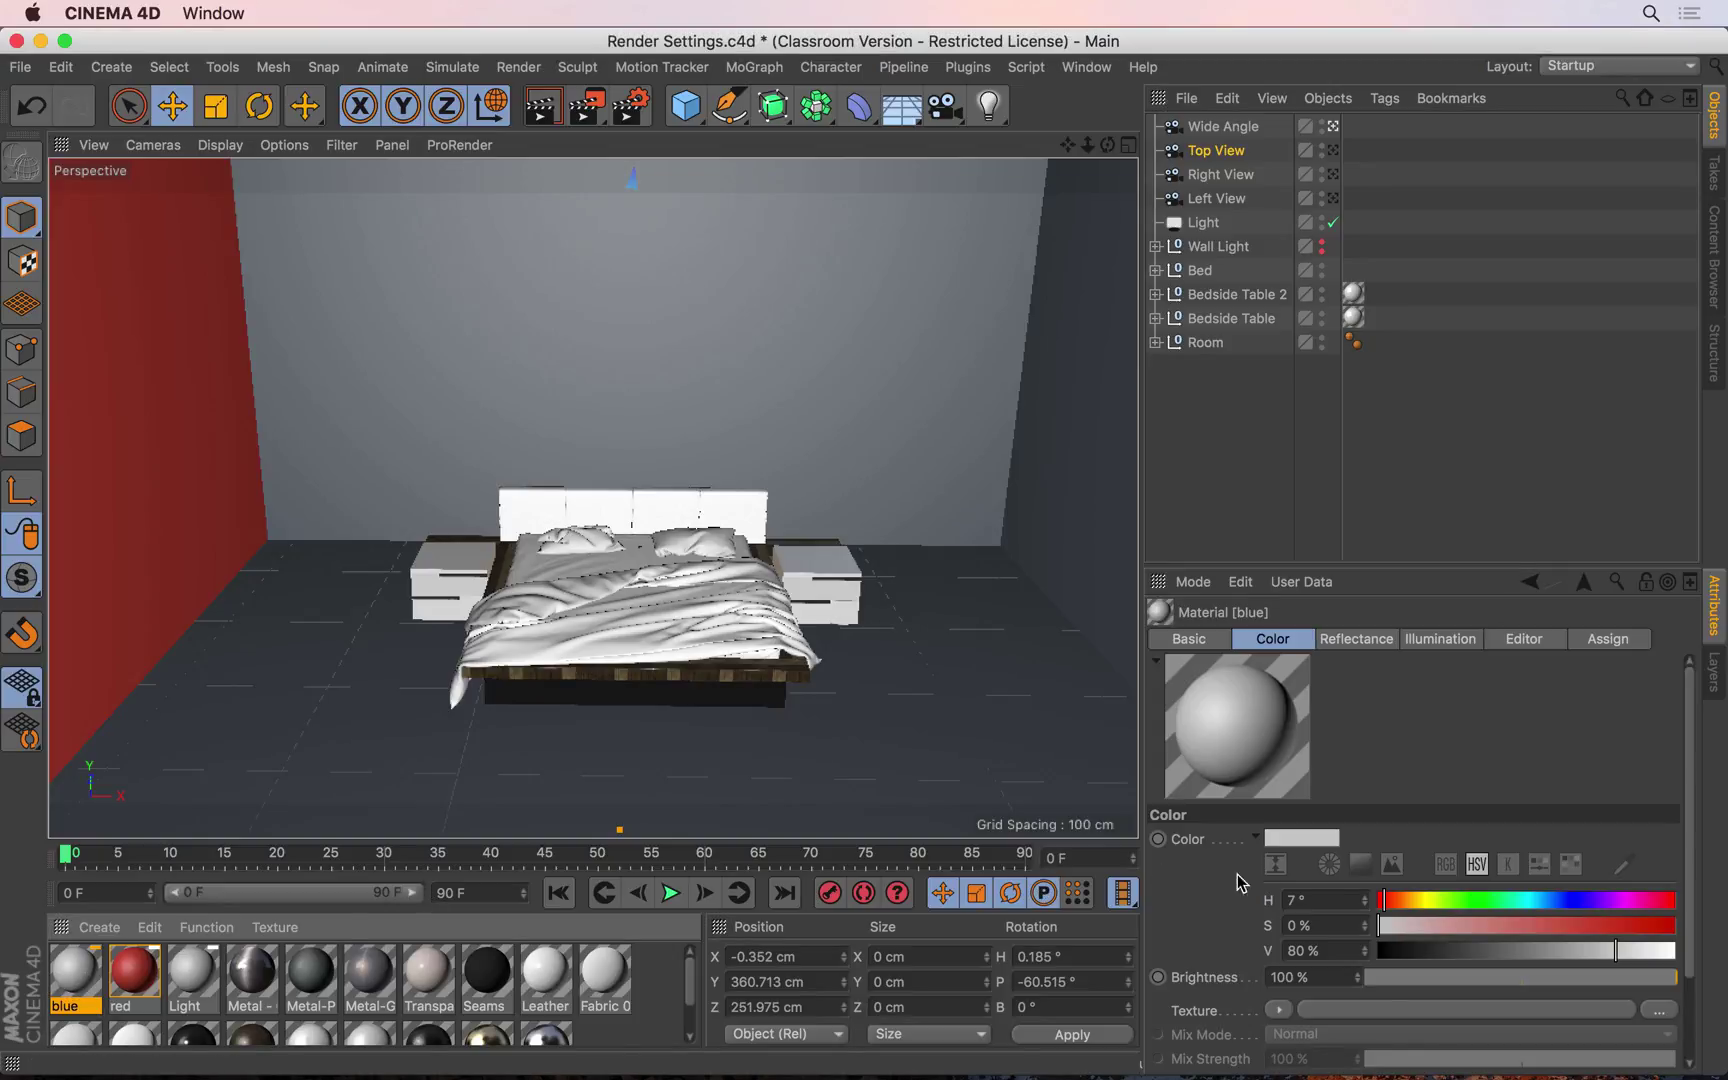
Step: Set the blue material's color to hue 225° and saturation 69%, and apply it to the room's right wall
click(1563, 905)
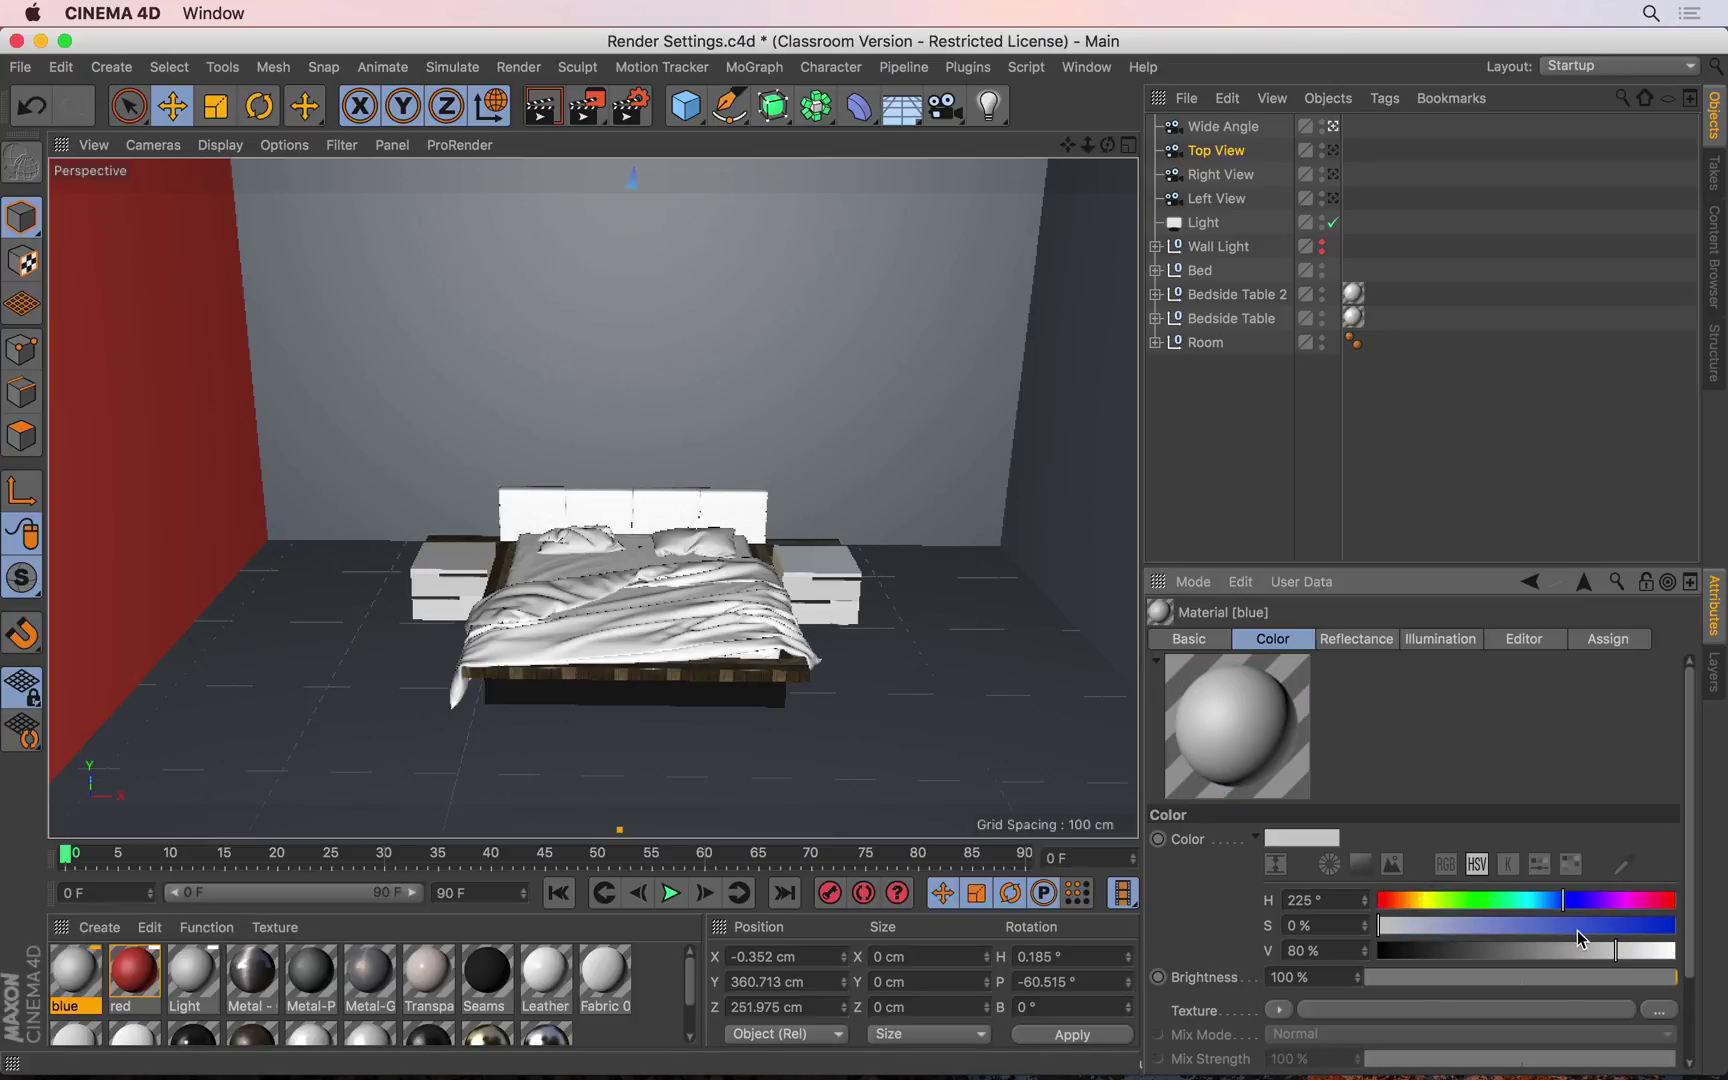
click(1582, 926)
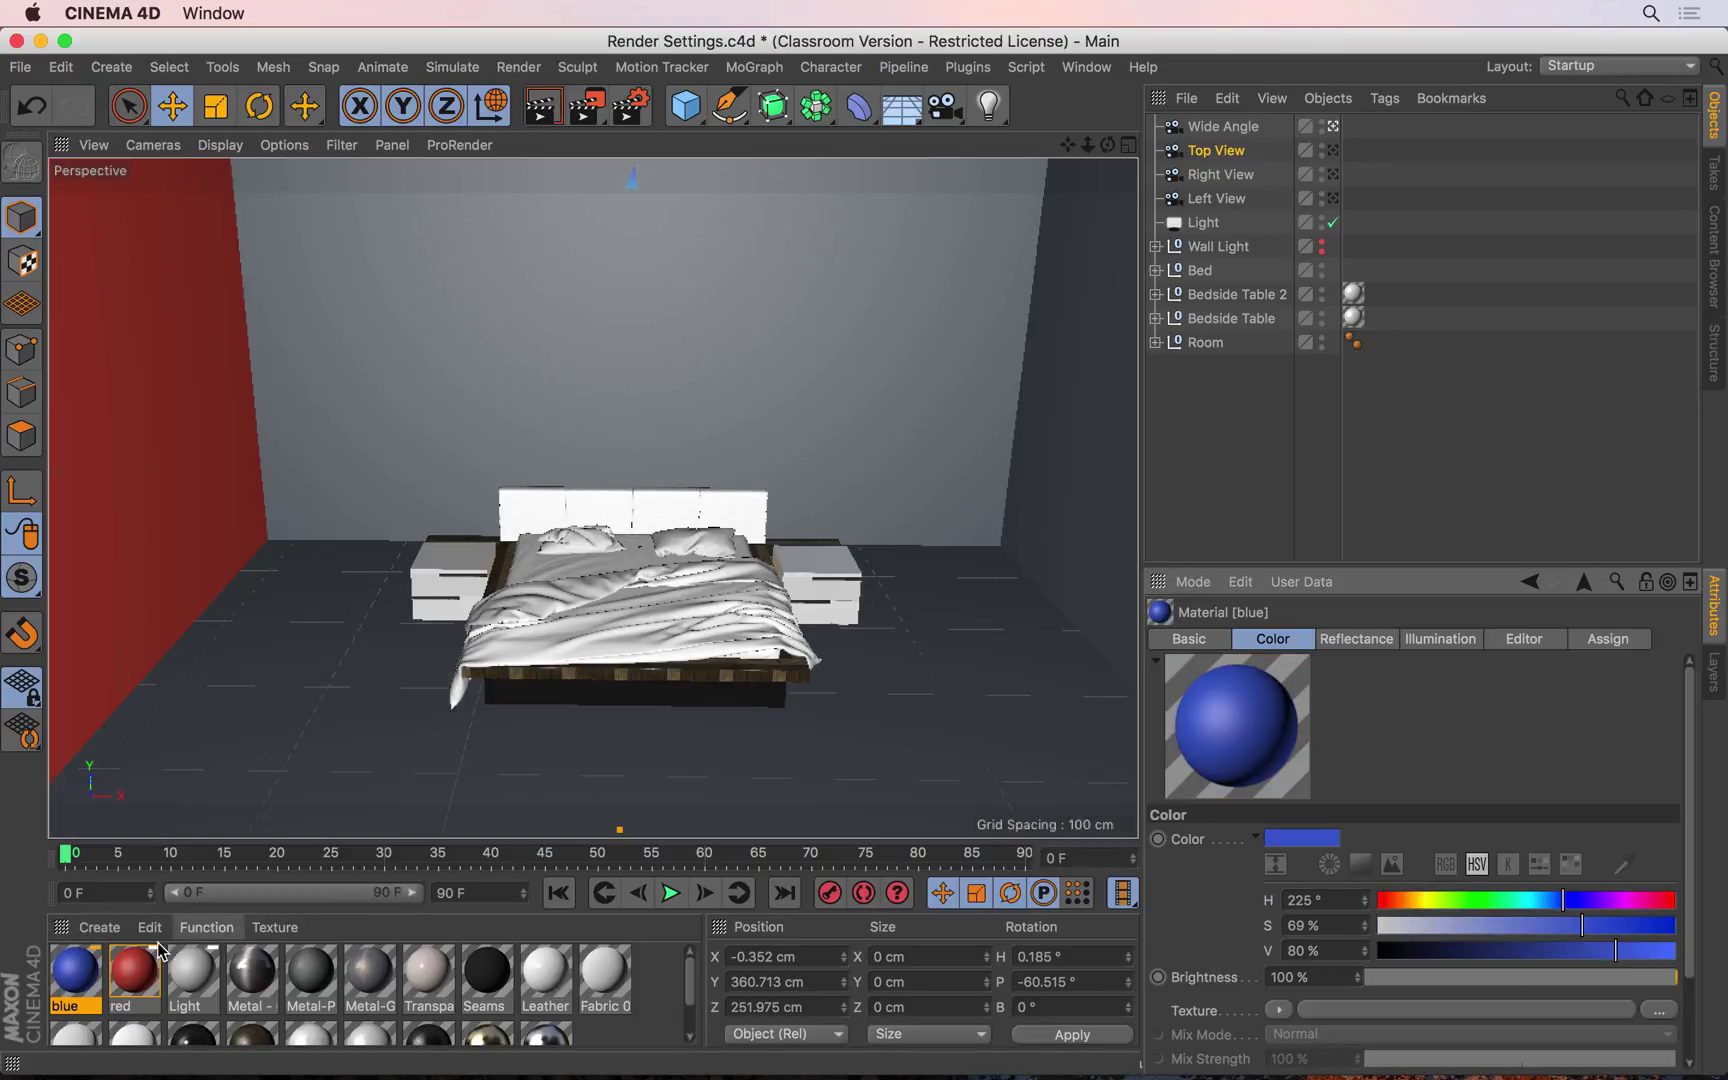
drag(75, 975, 1083, 537)
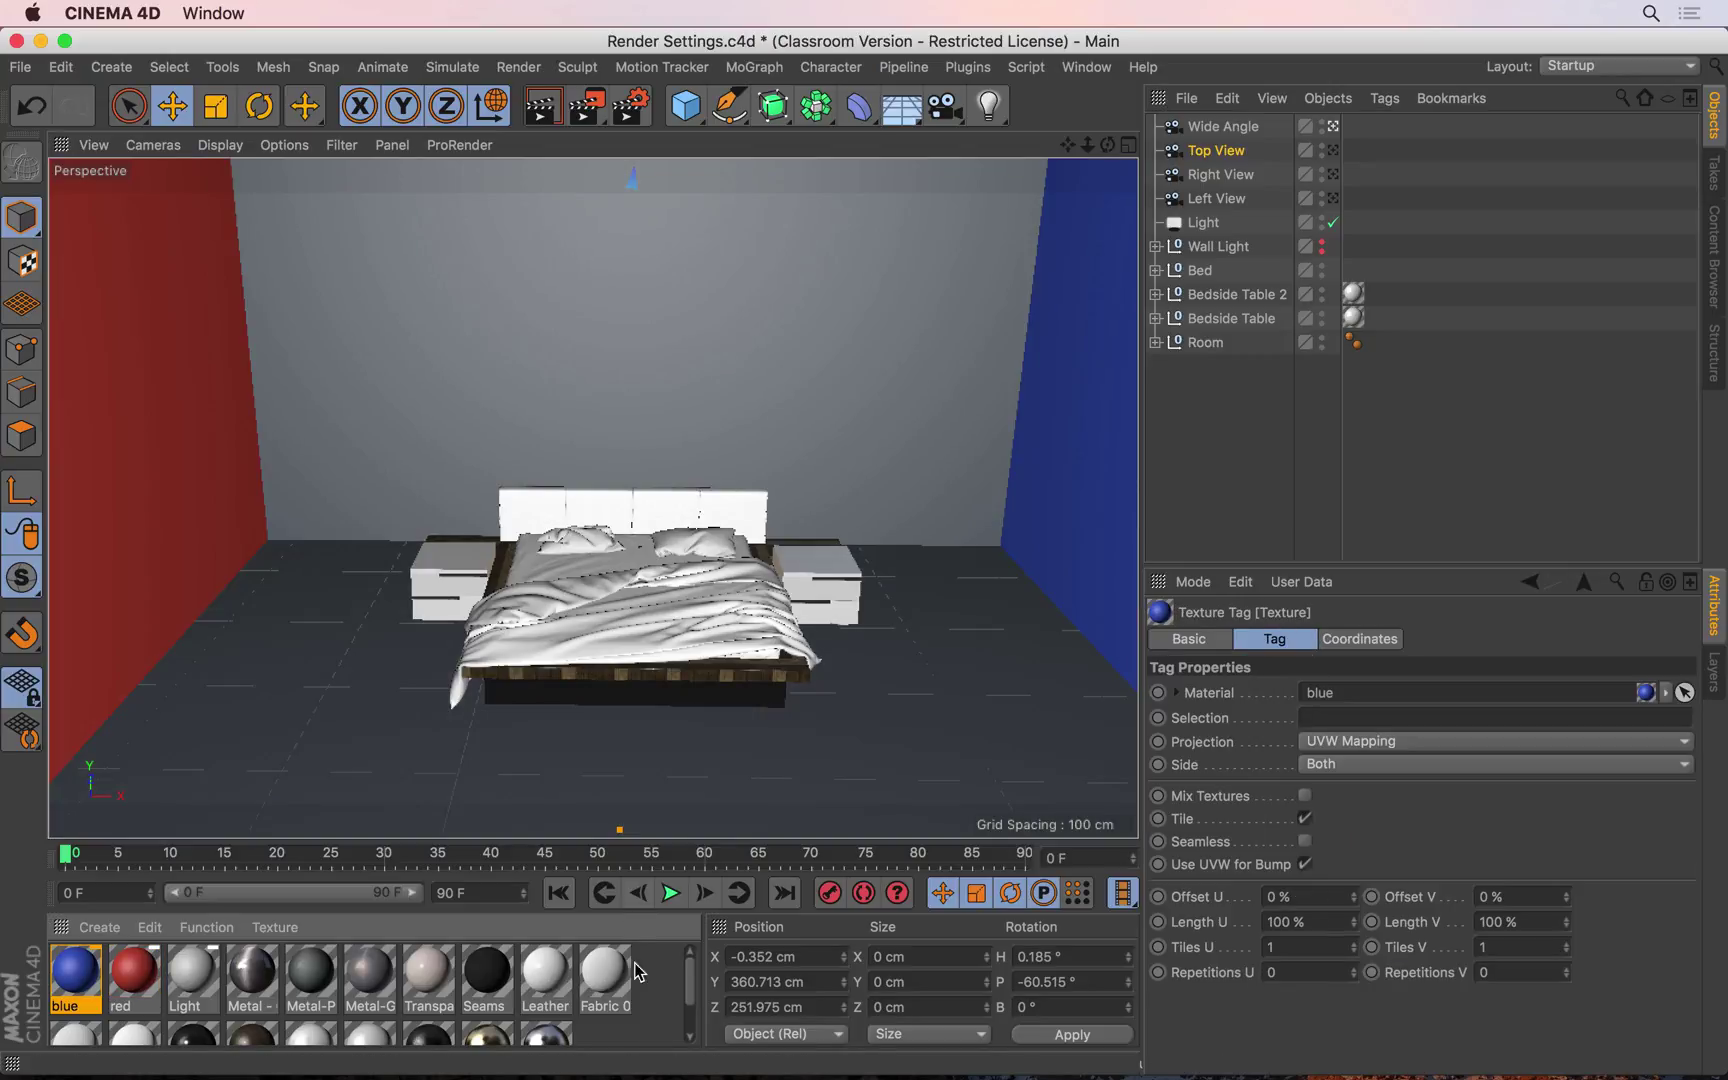
Step: Create a third material with the default color and name it white
double_click(620, 1025)
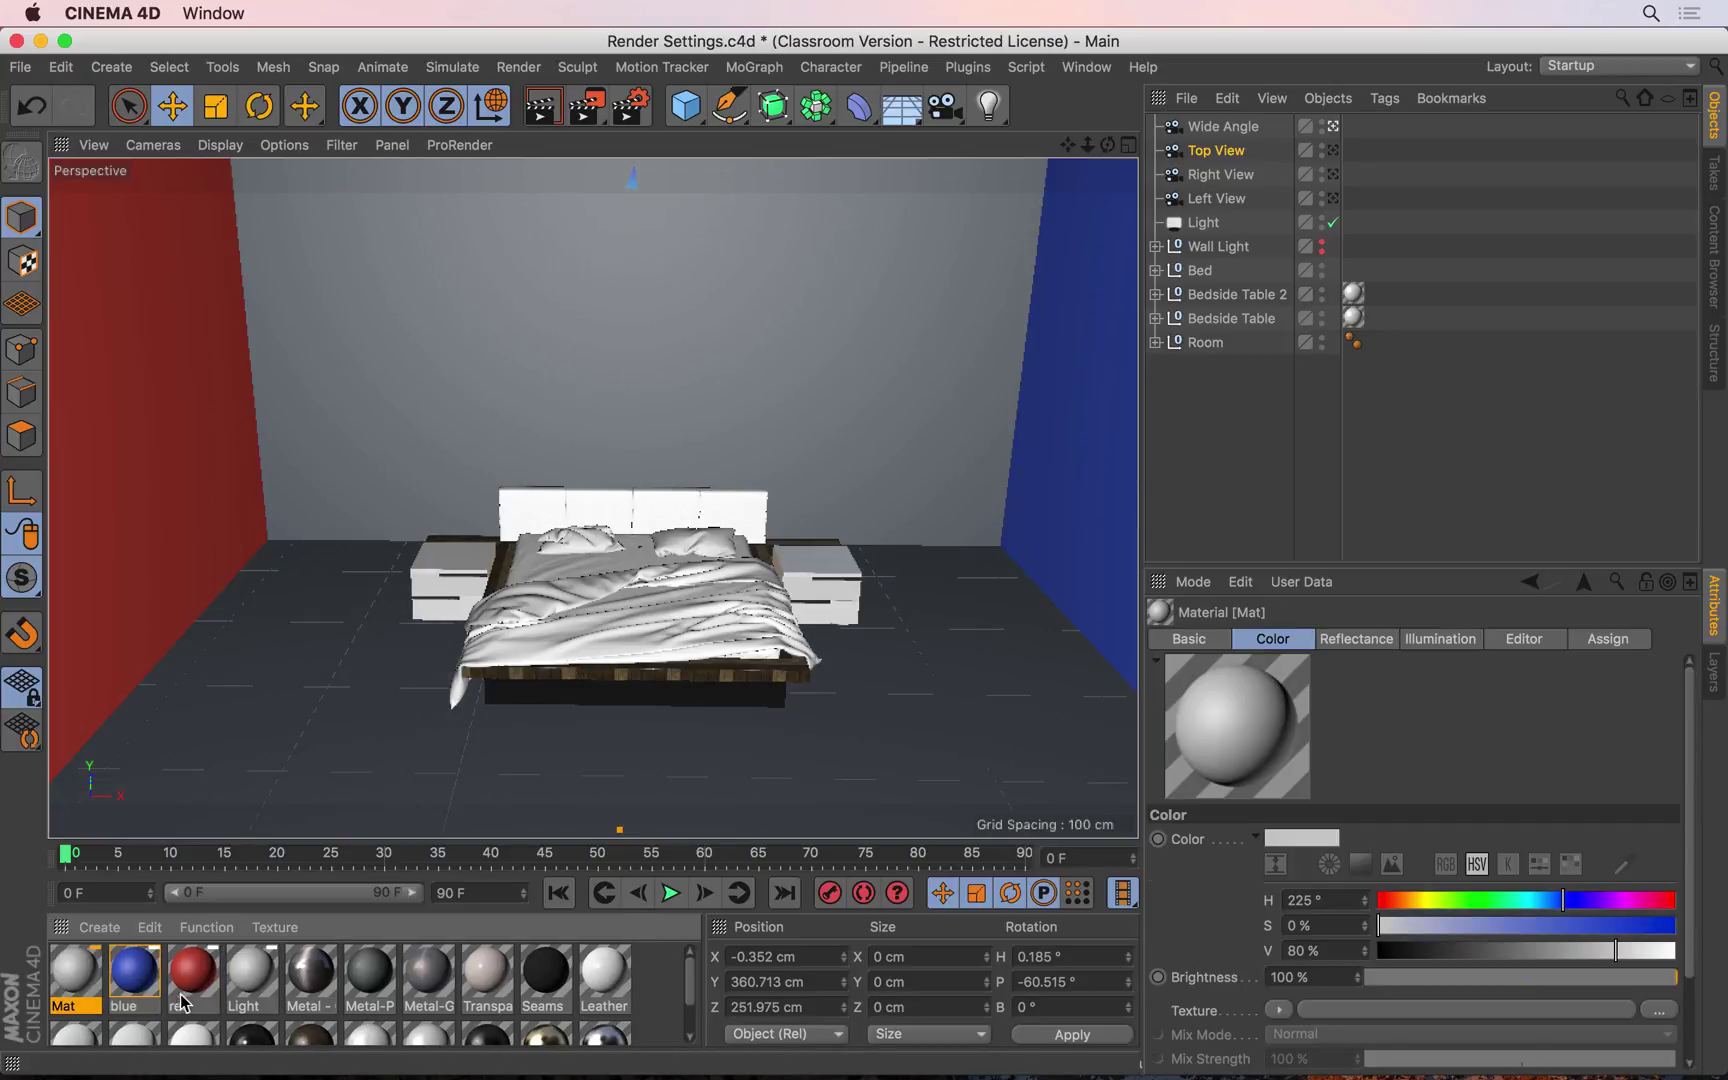
double_click(63, 1006)
key(BackSpace)
text(whit)
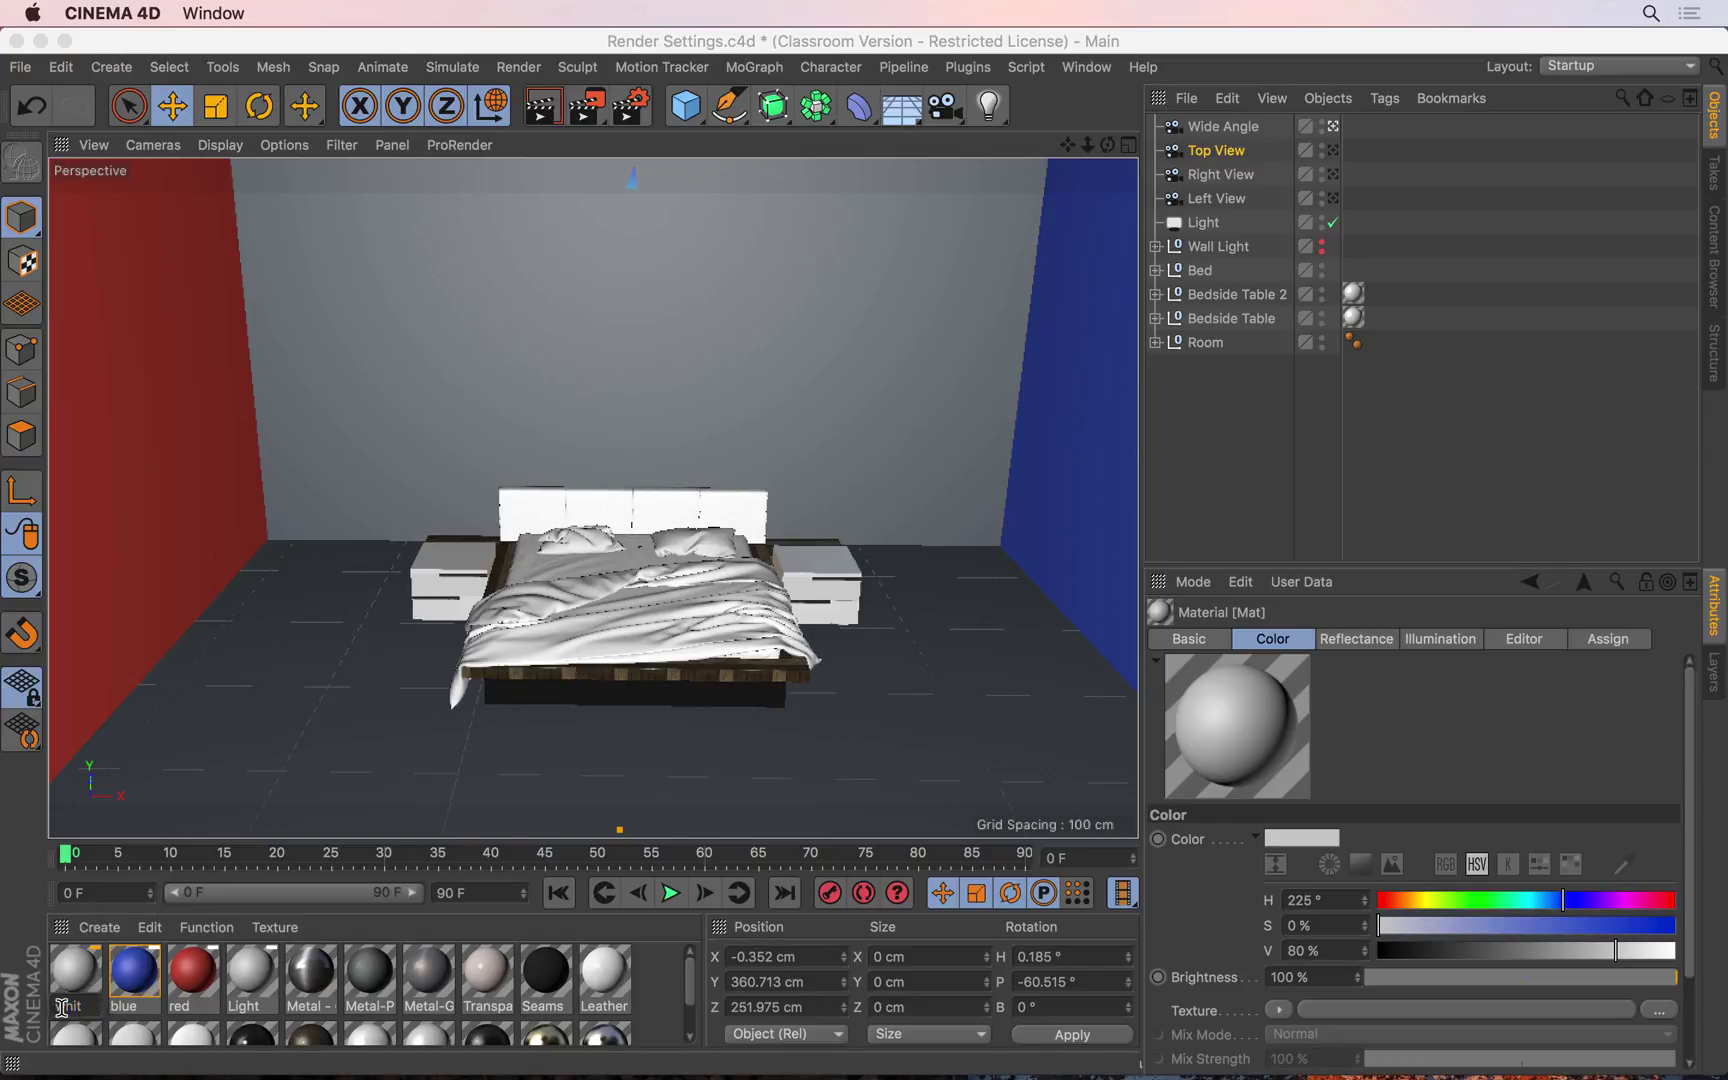
text(e)
key(Return)
Step: Apply the white material to the room's back wall, floor and ceiling
drag(408, 431, 410, 424)
drag(76, 972, 270, 760)
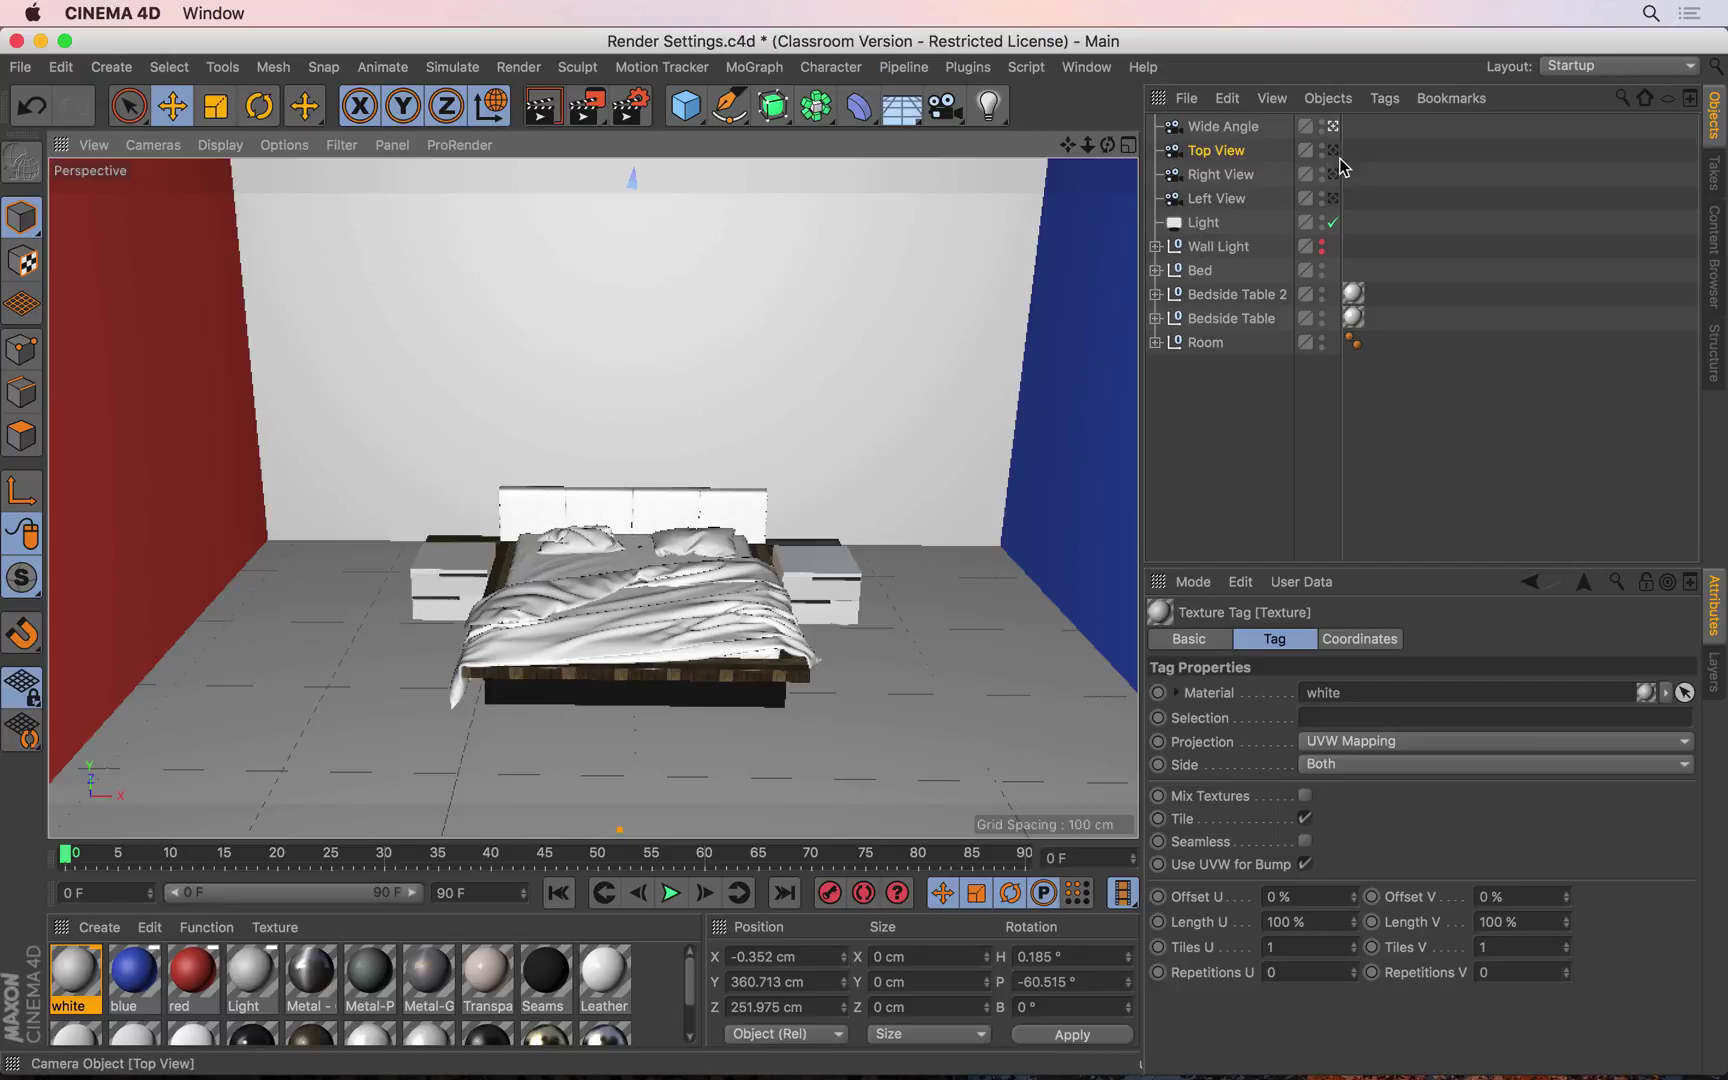
alt+right_drag(971, 290, 556, 443)
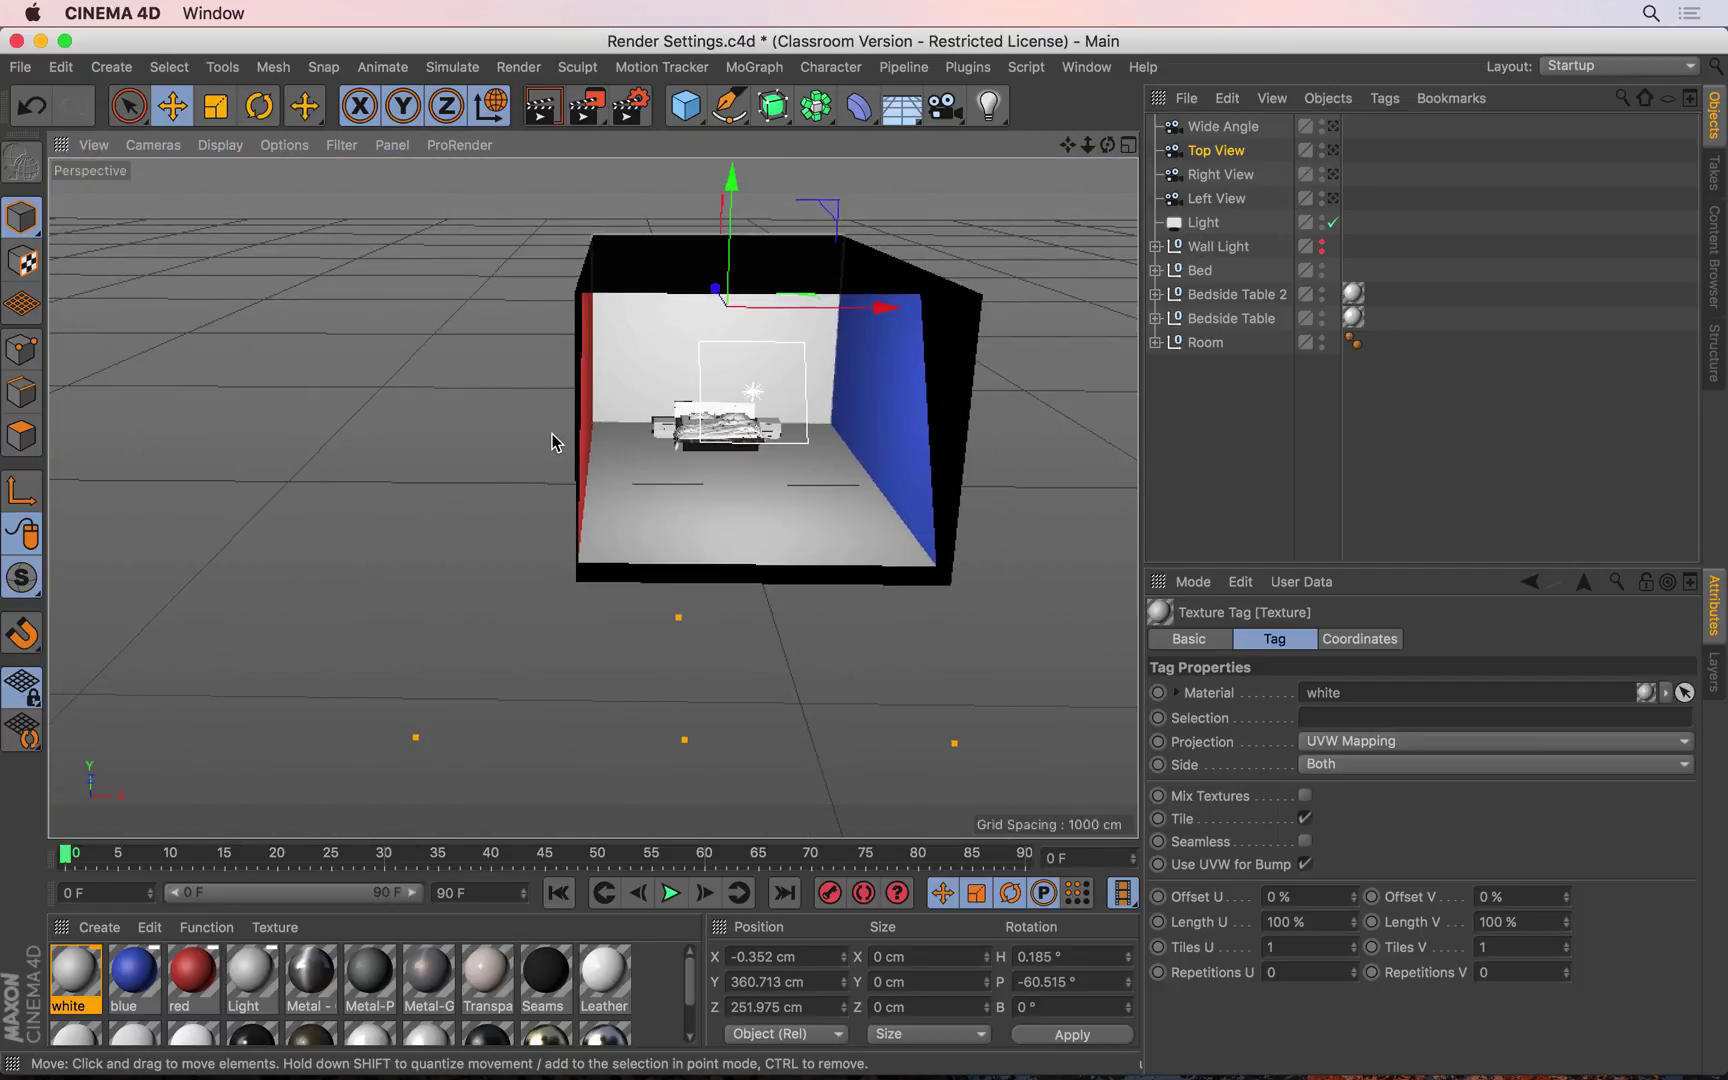
drag(70, 948, 694, 264)
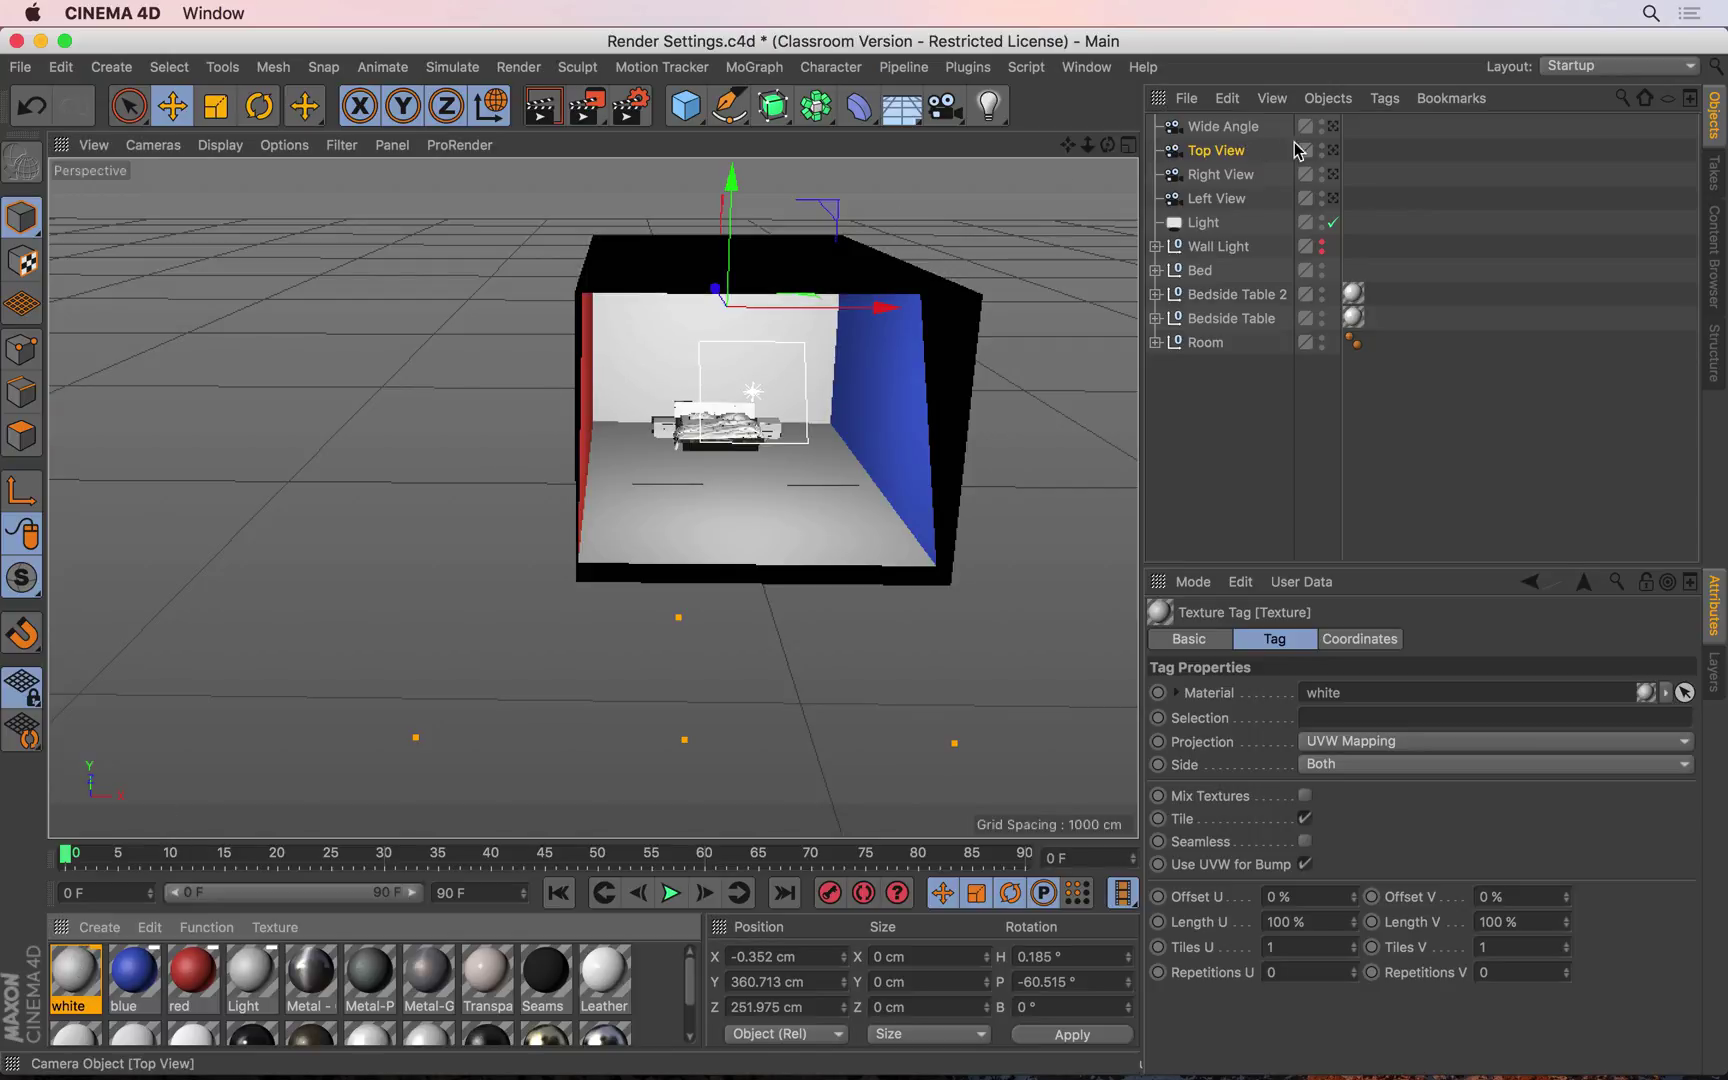
Step: Render the recolored room through the Wide Angle camera to the Picture Viewer and close the viewer
click(1333, 126)
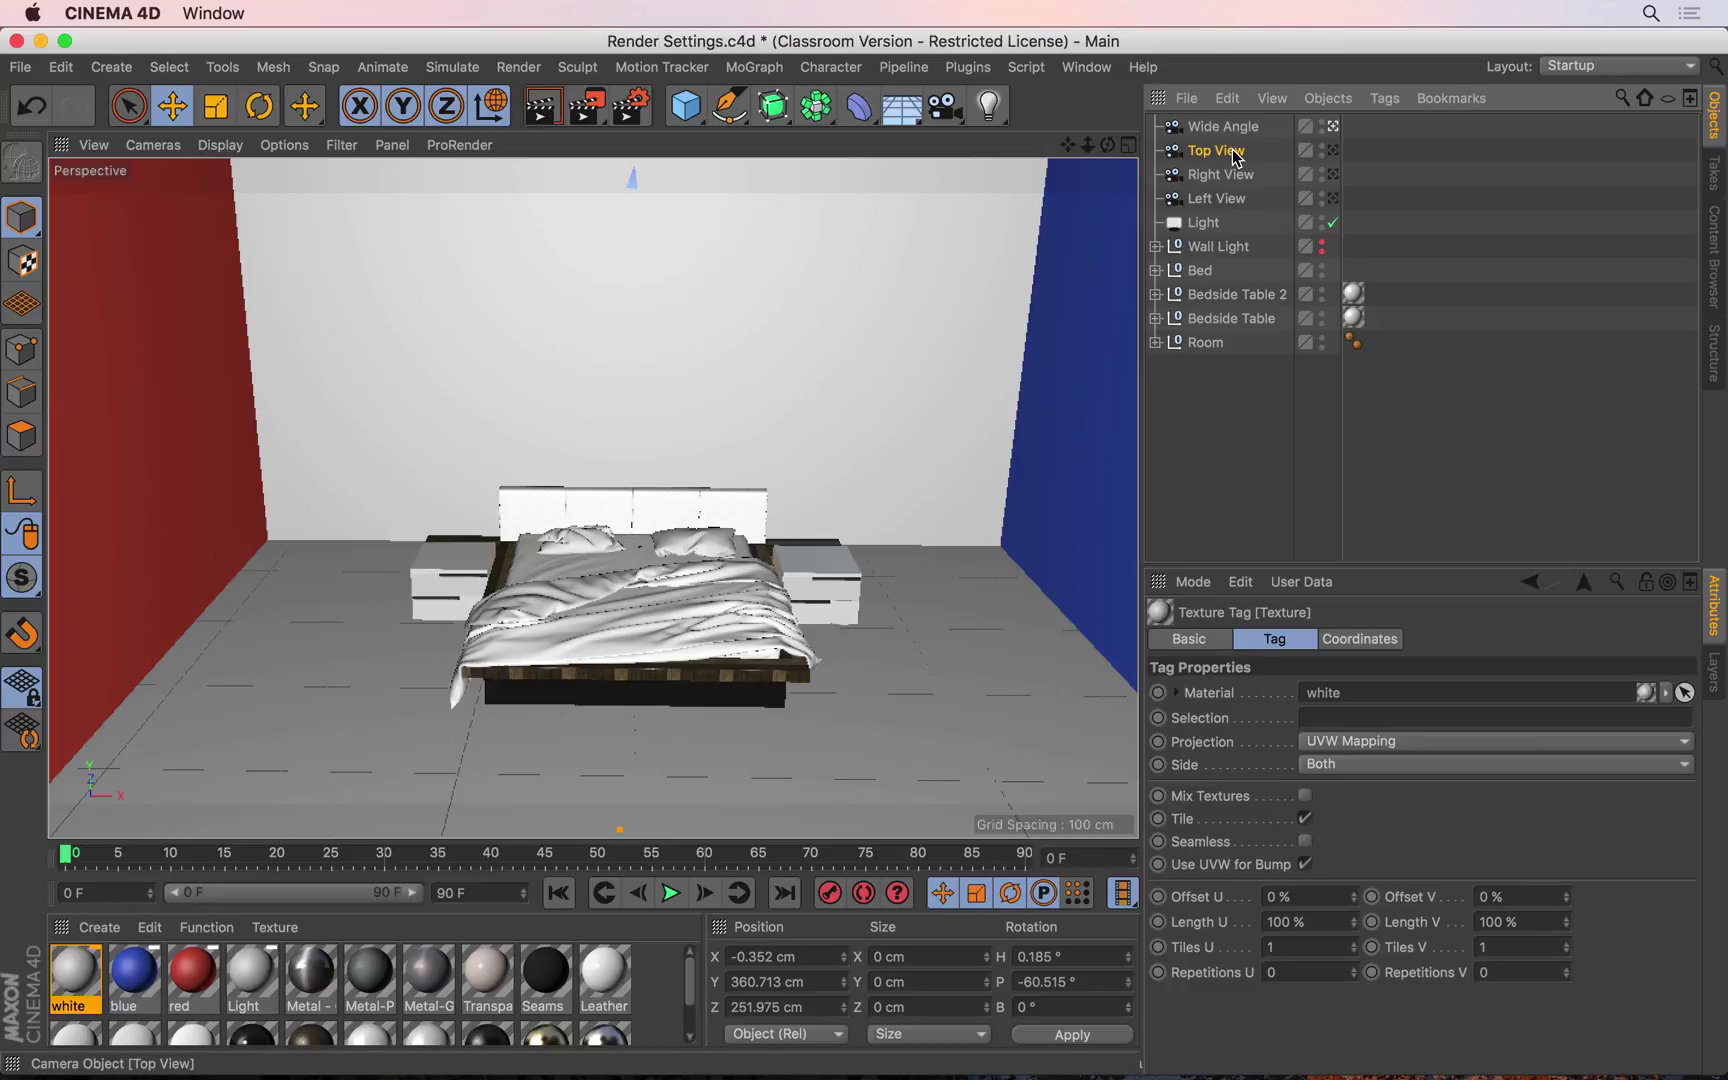
key(shift+r)
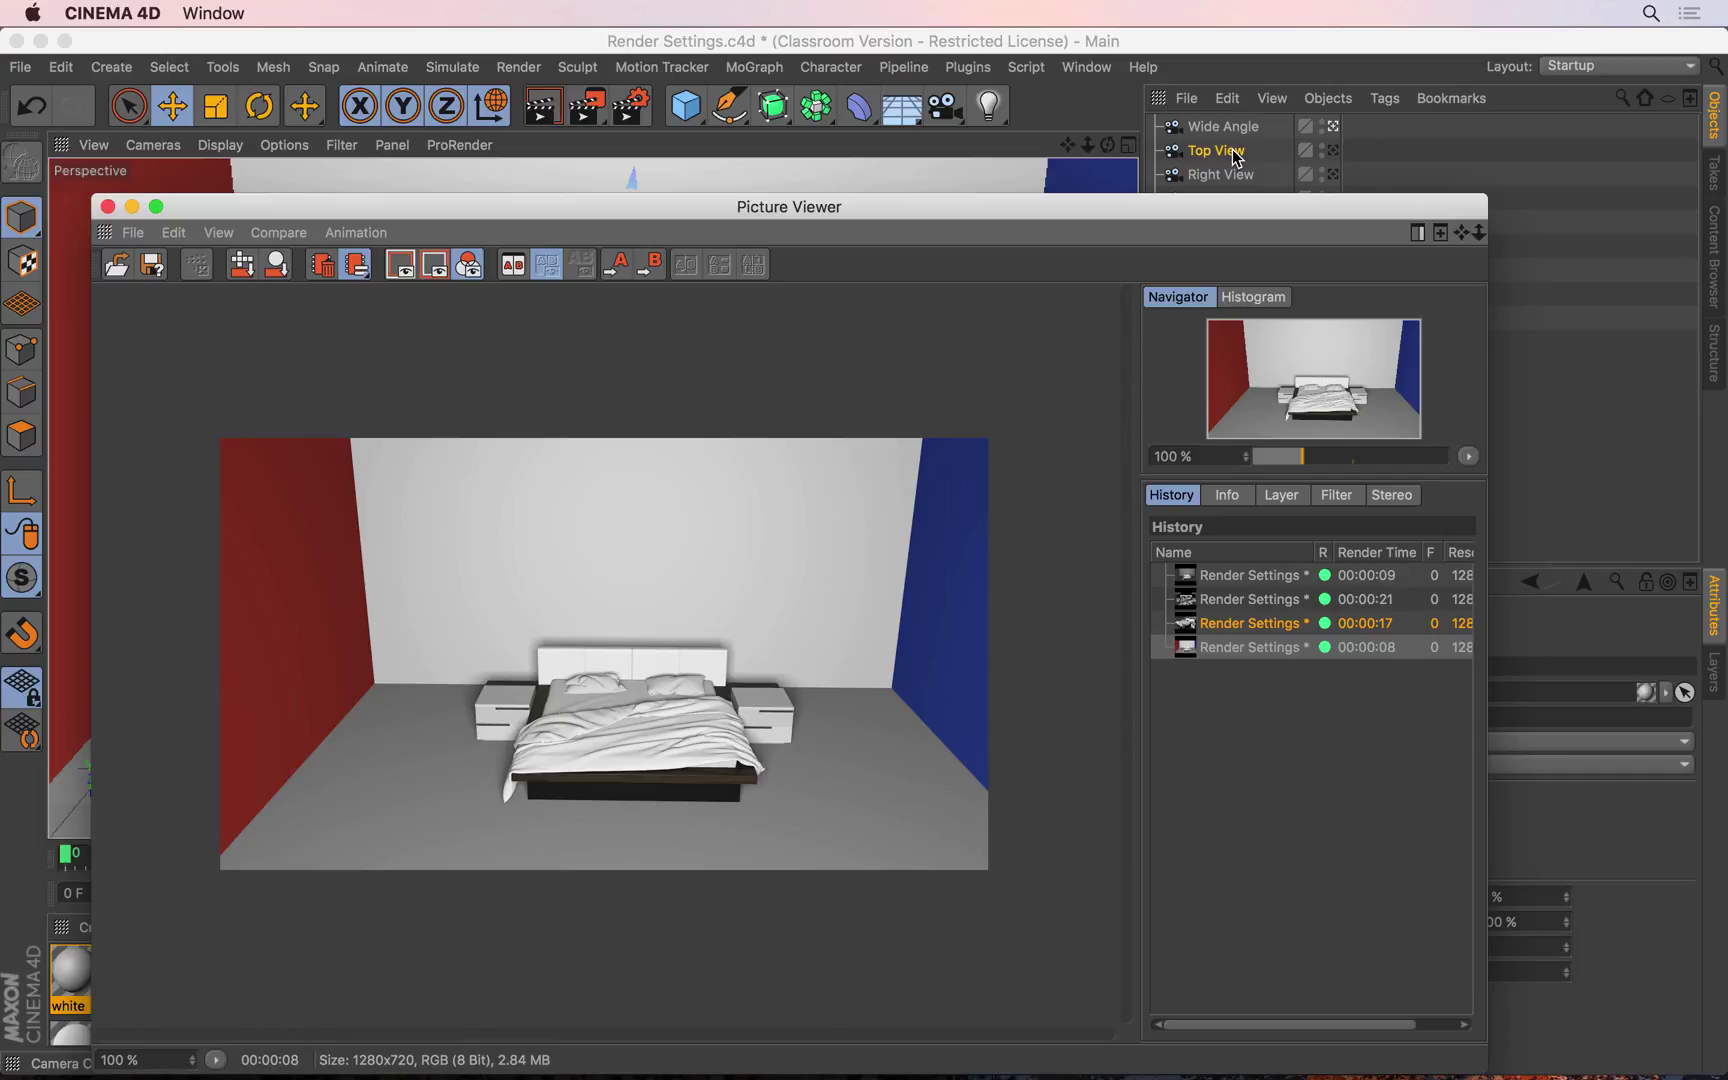
click(107, 206)
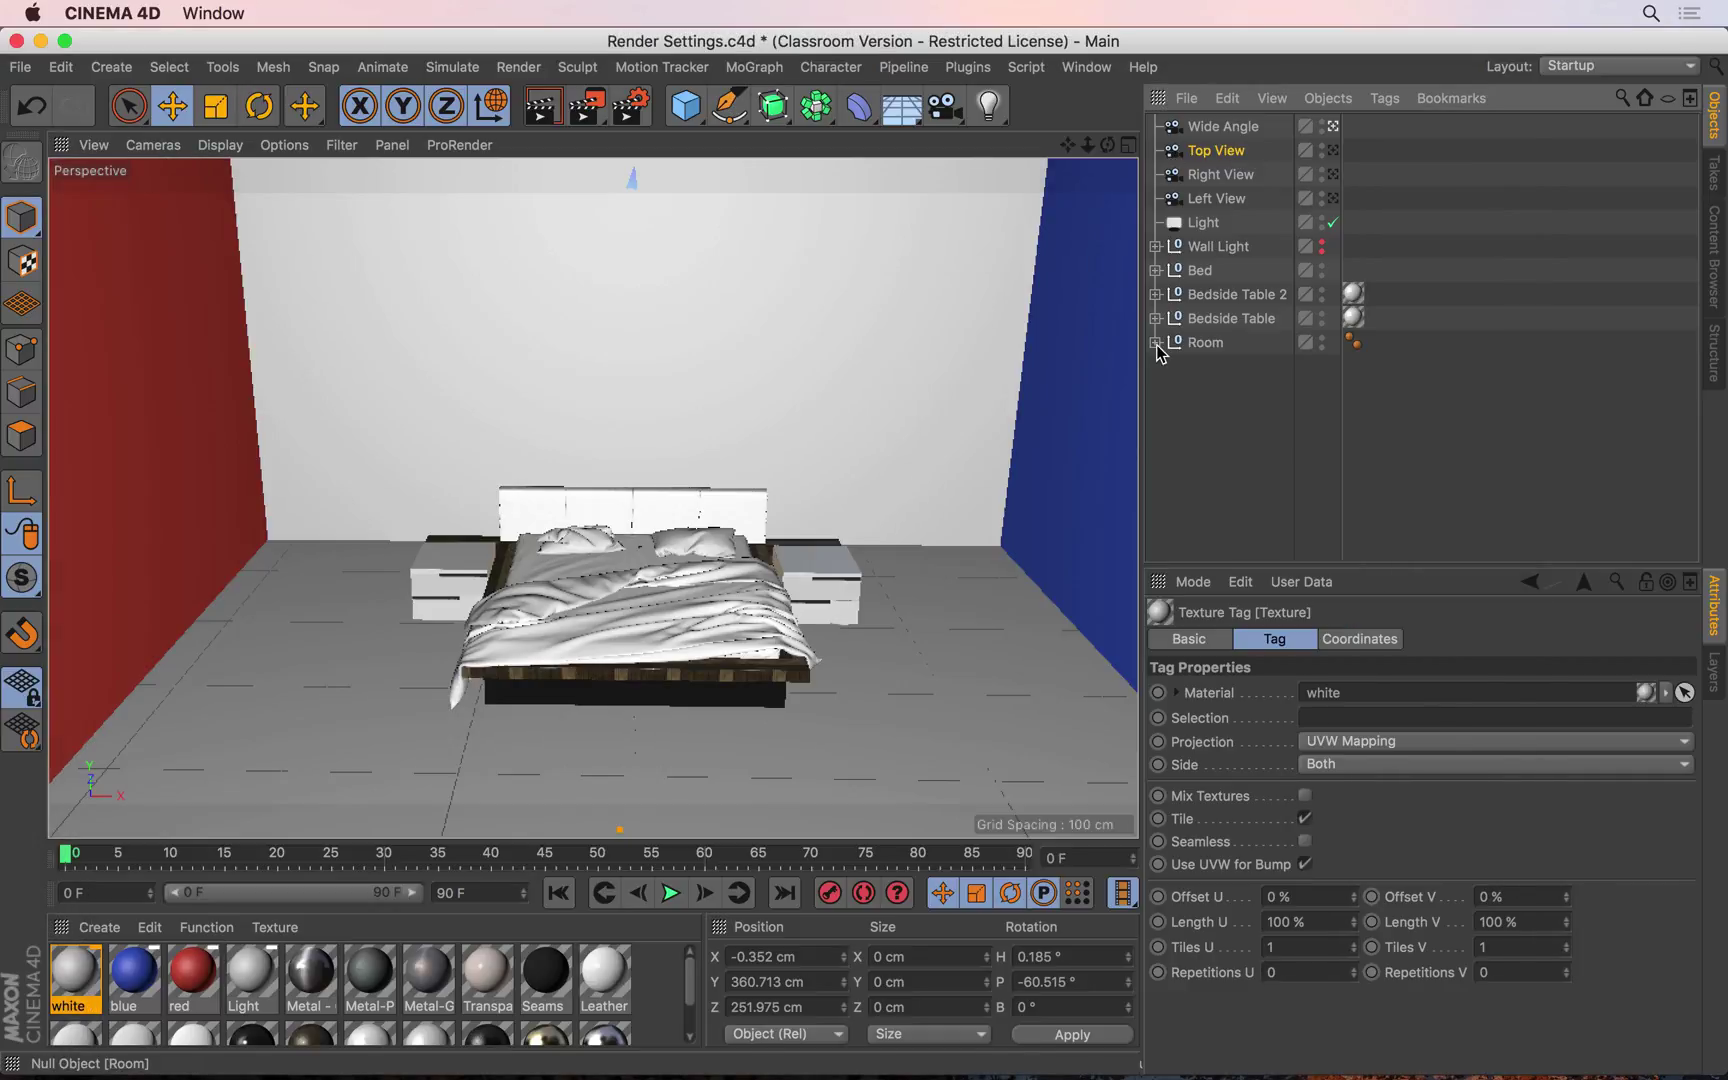
Step: Render the recolored scene through the Top View camera to the Picture Viewer and close the viewer
click(1334, 151)
key(shift+r)
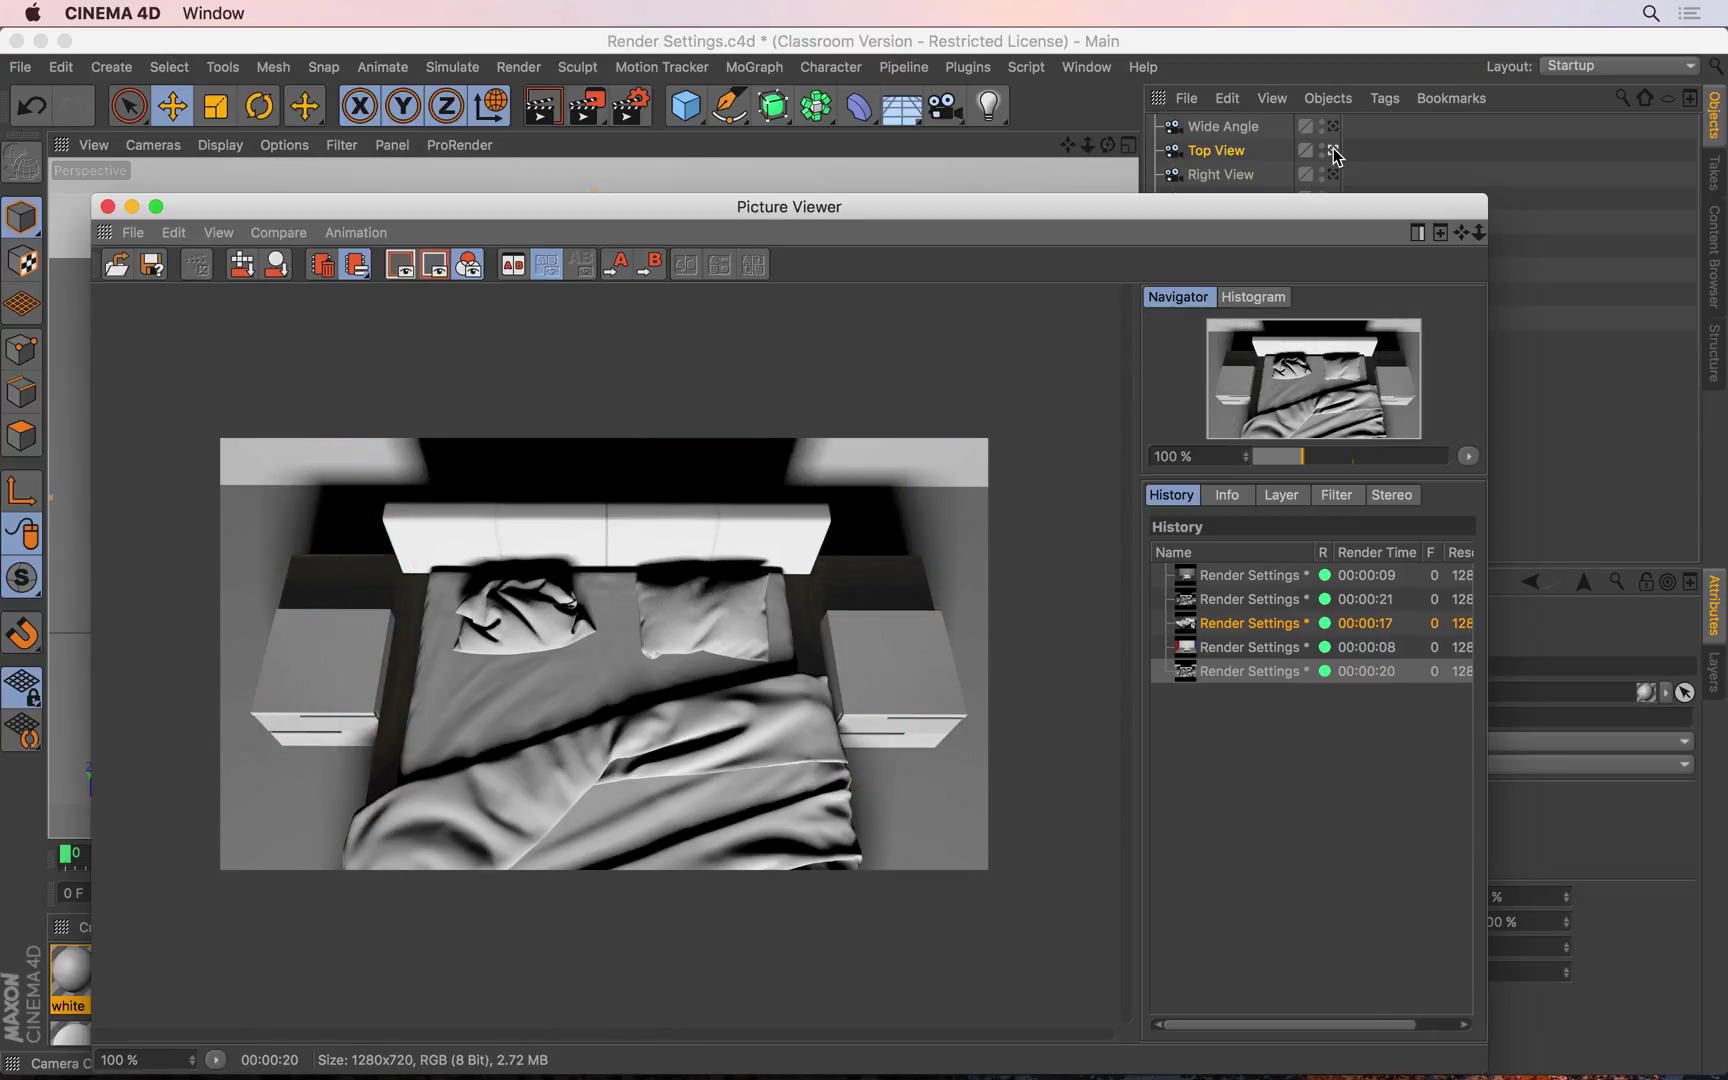
click(107, 207)
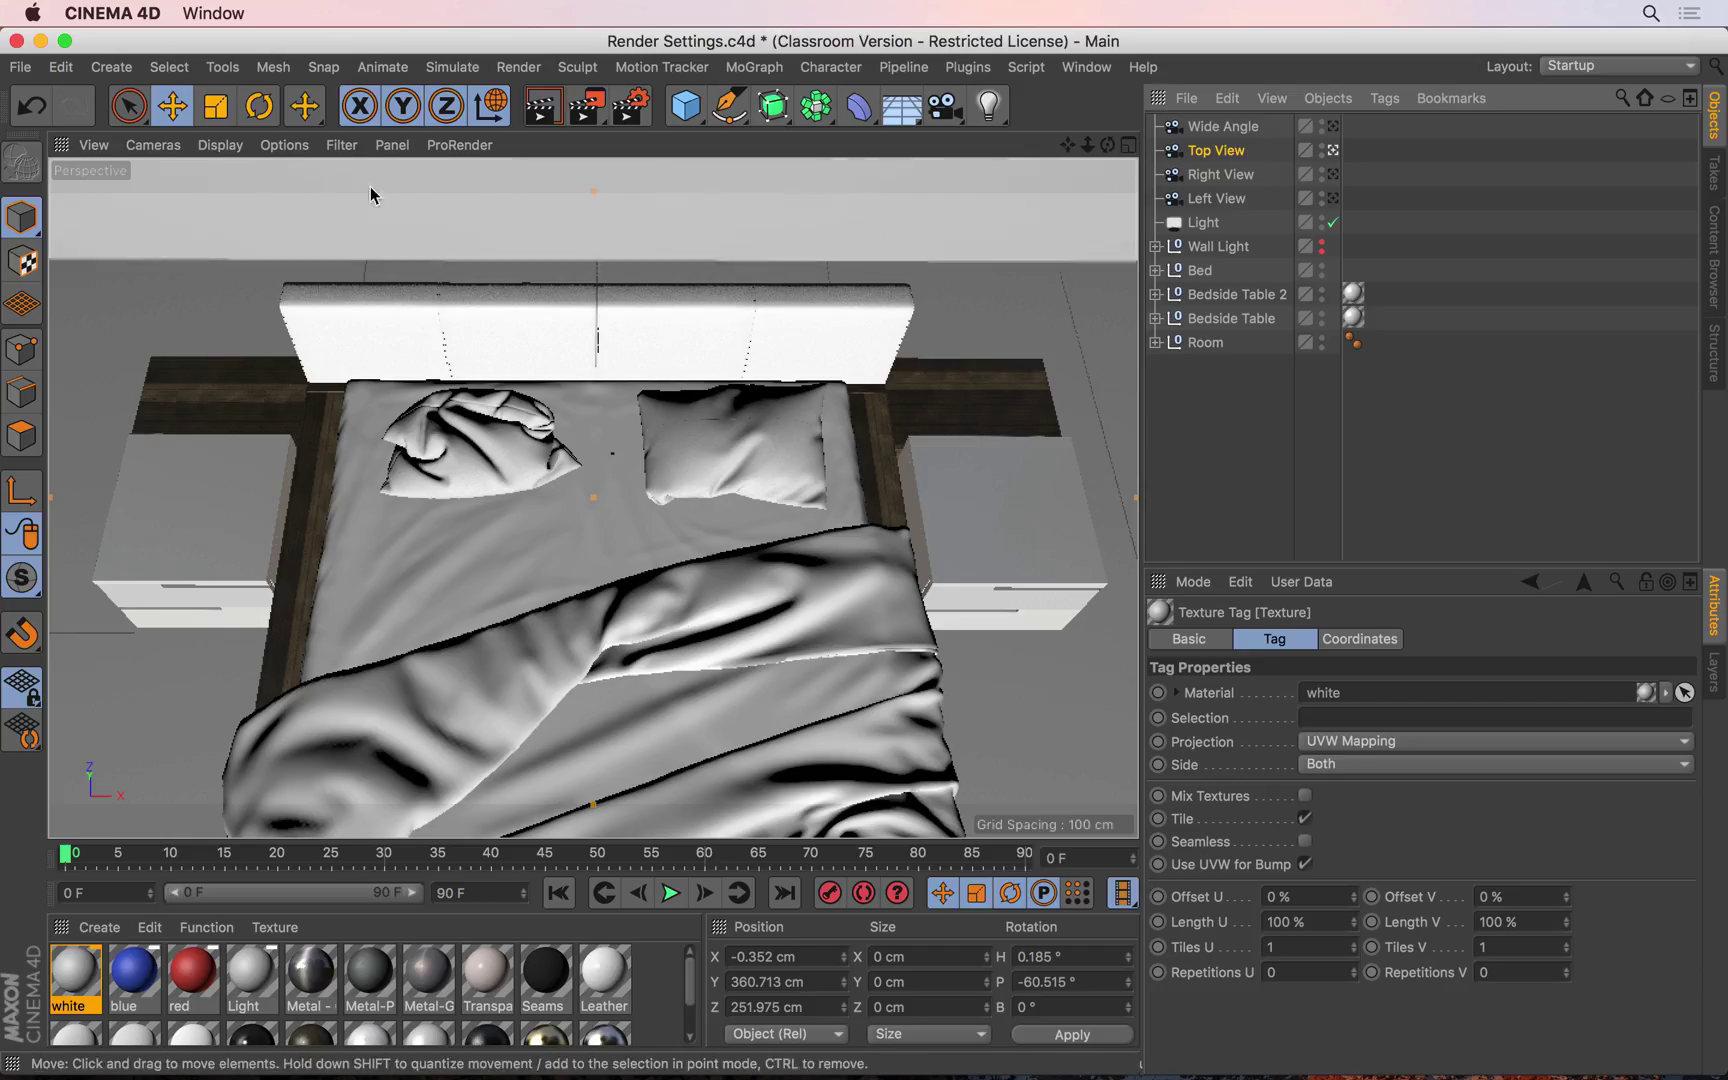
Step: Render the recolored scene through the Right View camera to the Picture Viewer
click(1336, 175)
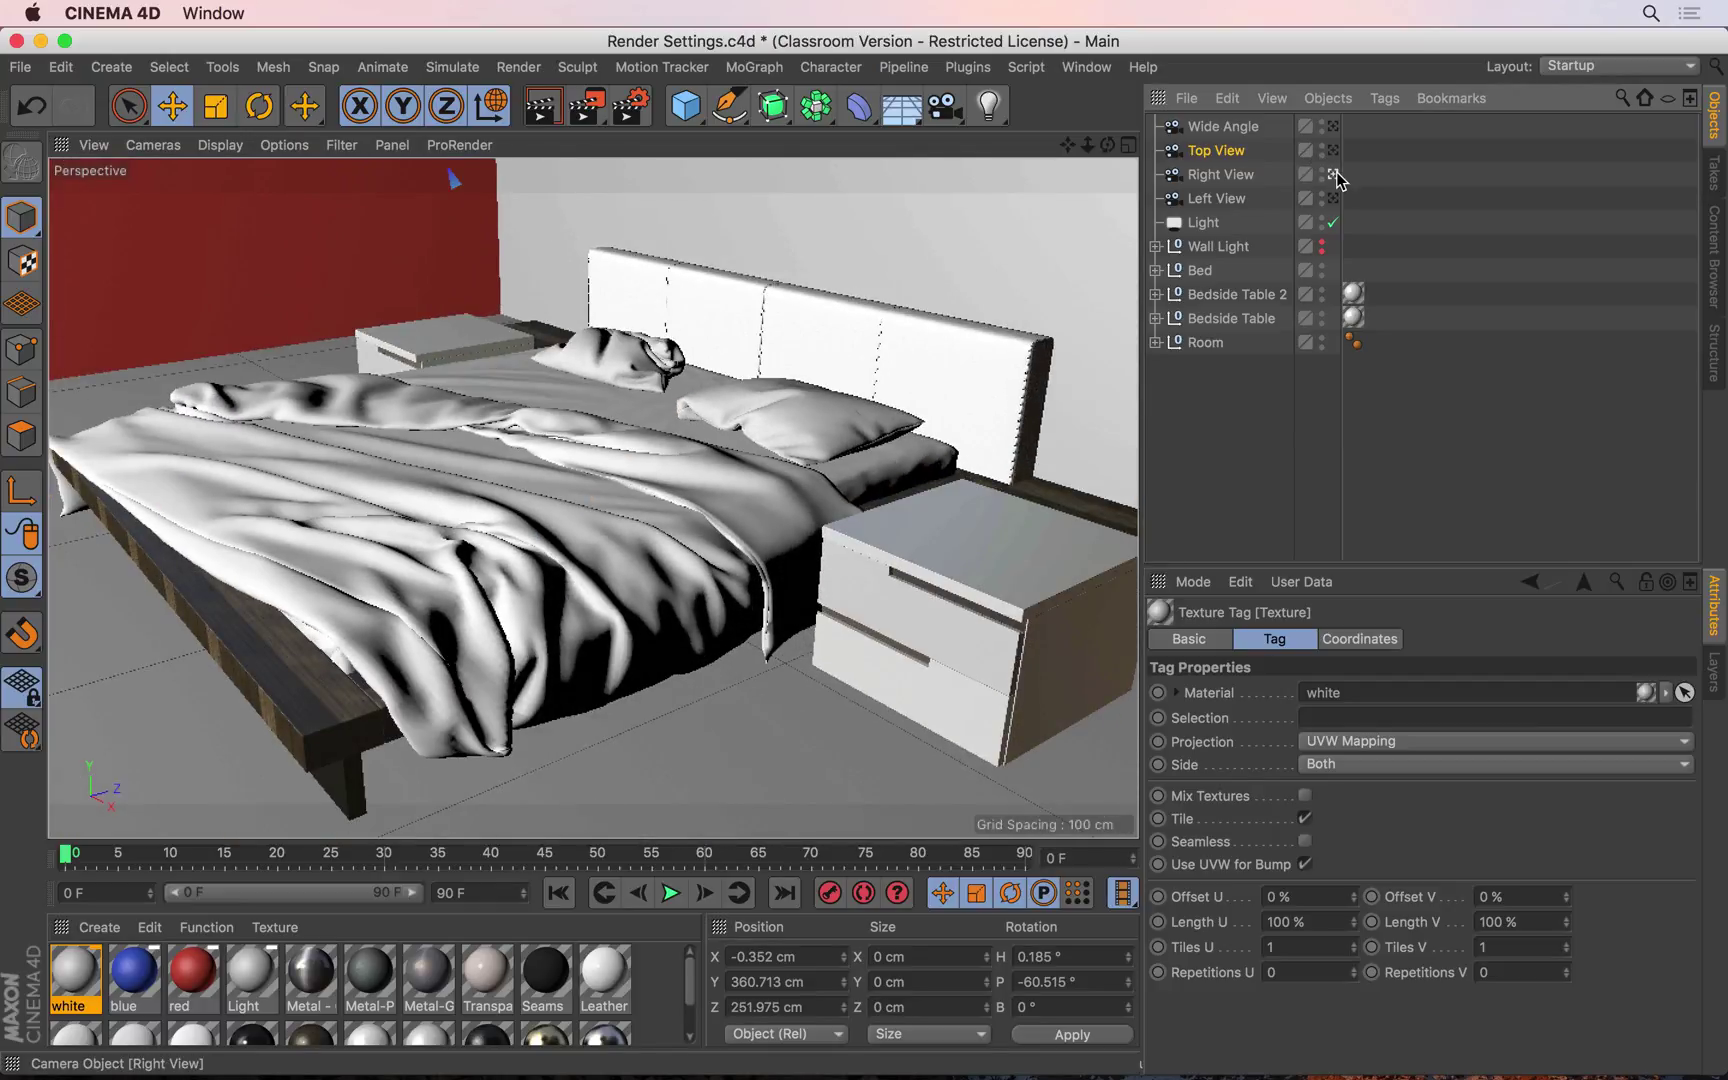
key(shift+r)
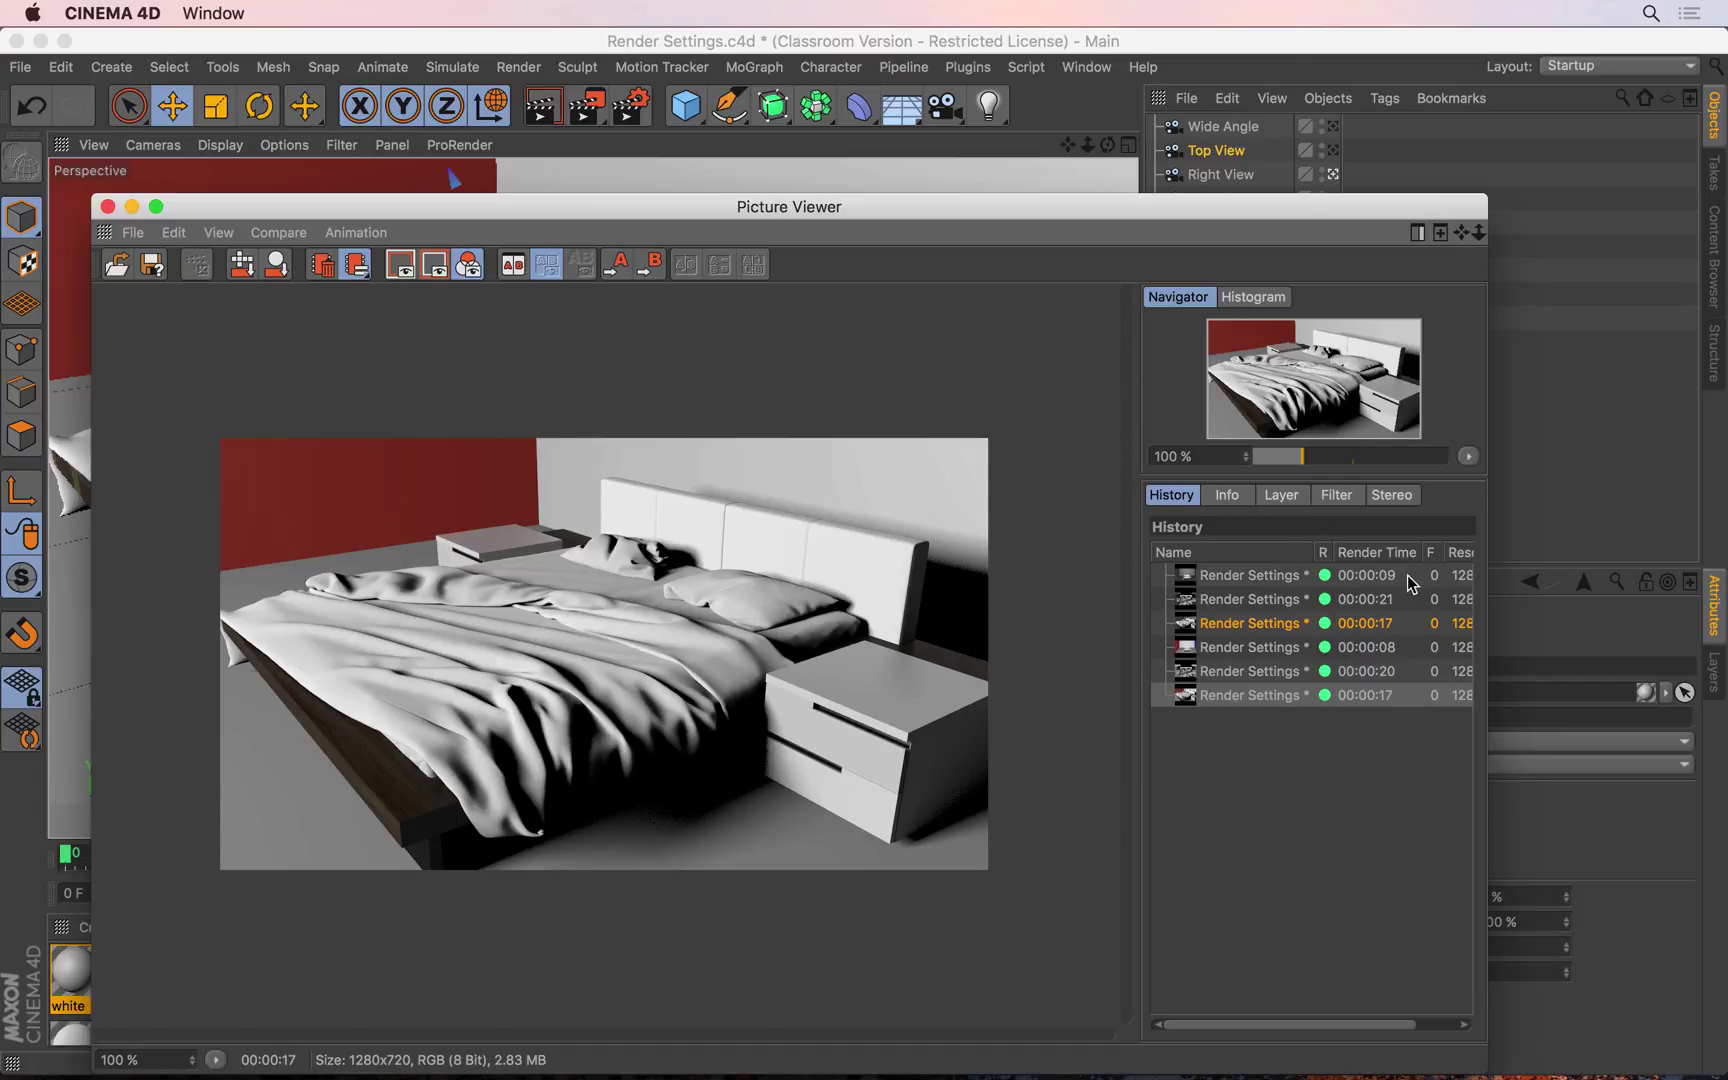
Step: Compare the Wide Angle, Top View and Right View renders and their render times before and after recoloring, and close the viewer
click(1391, 650)
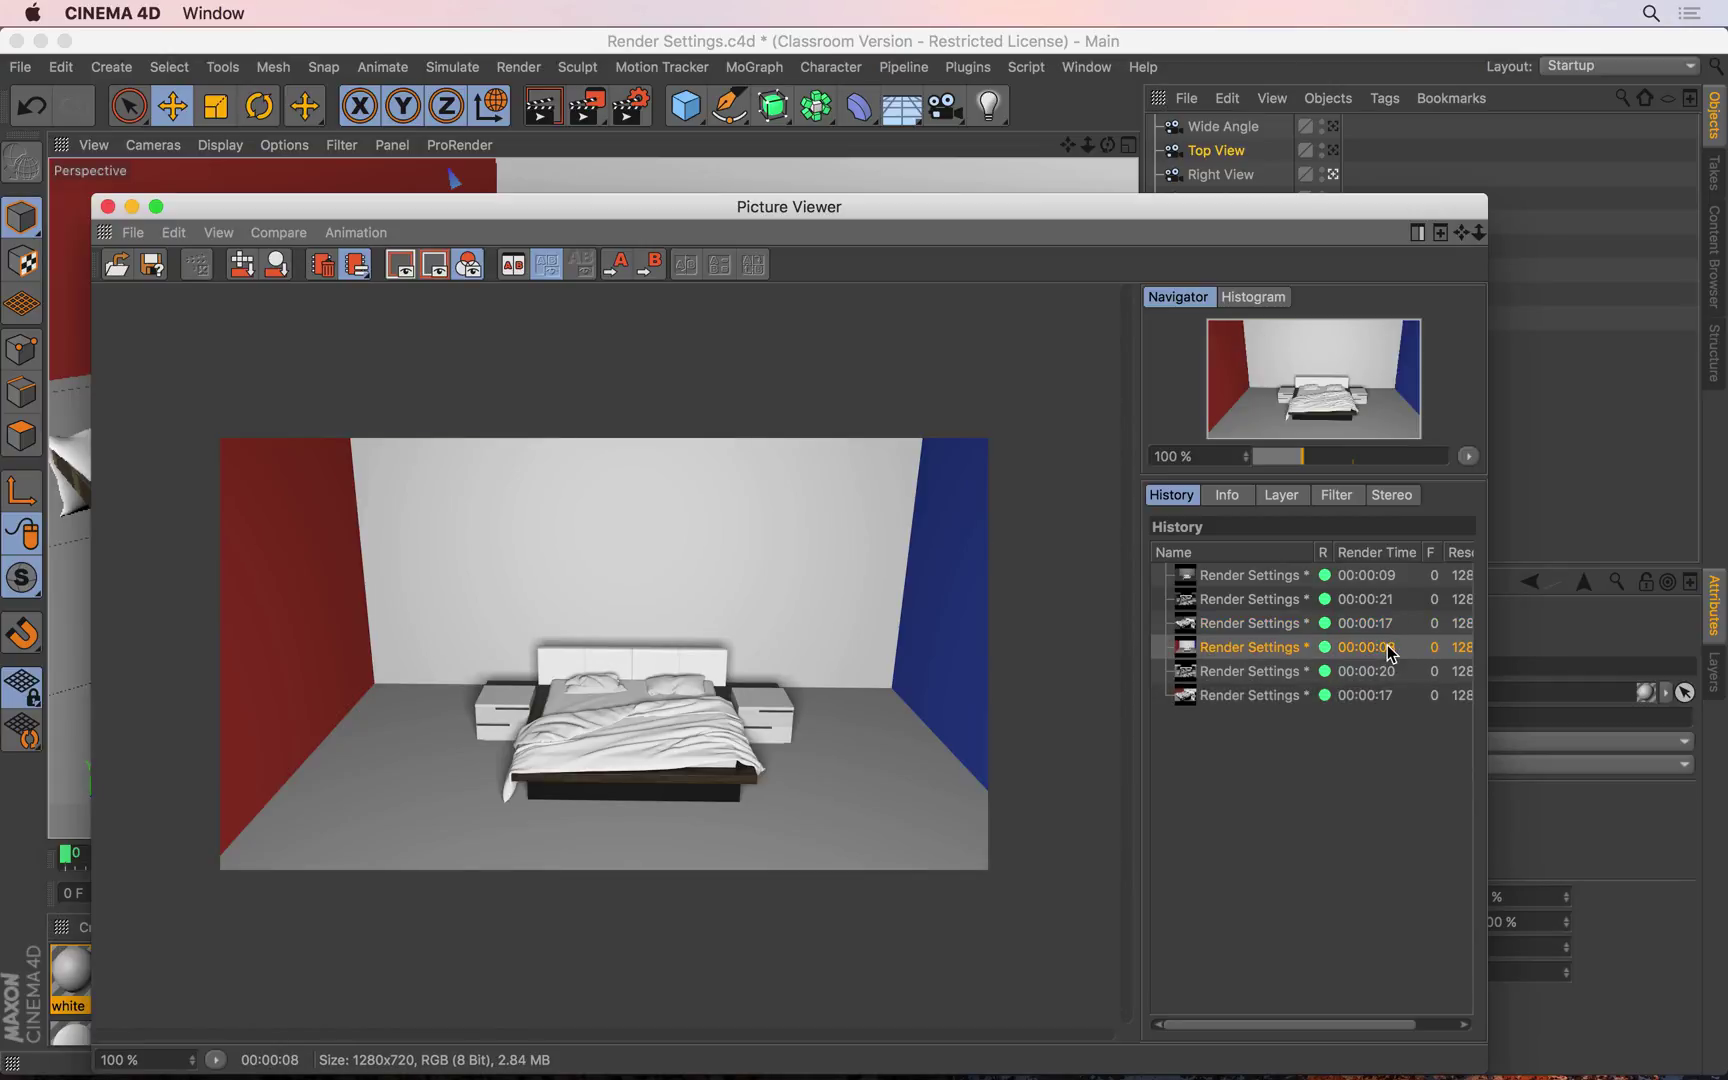
click(1385, 581)
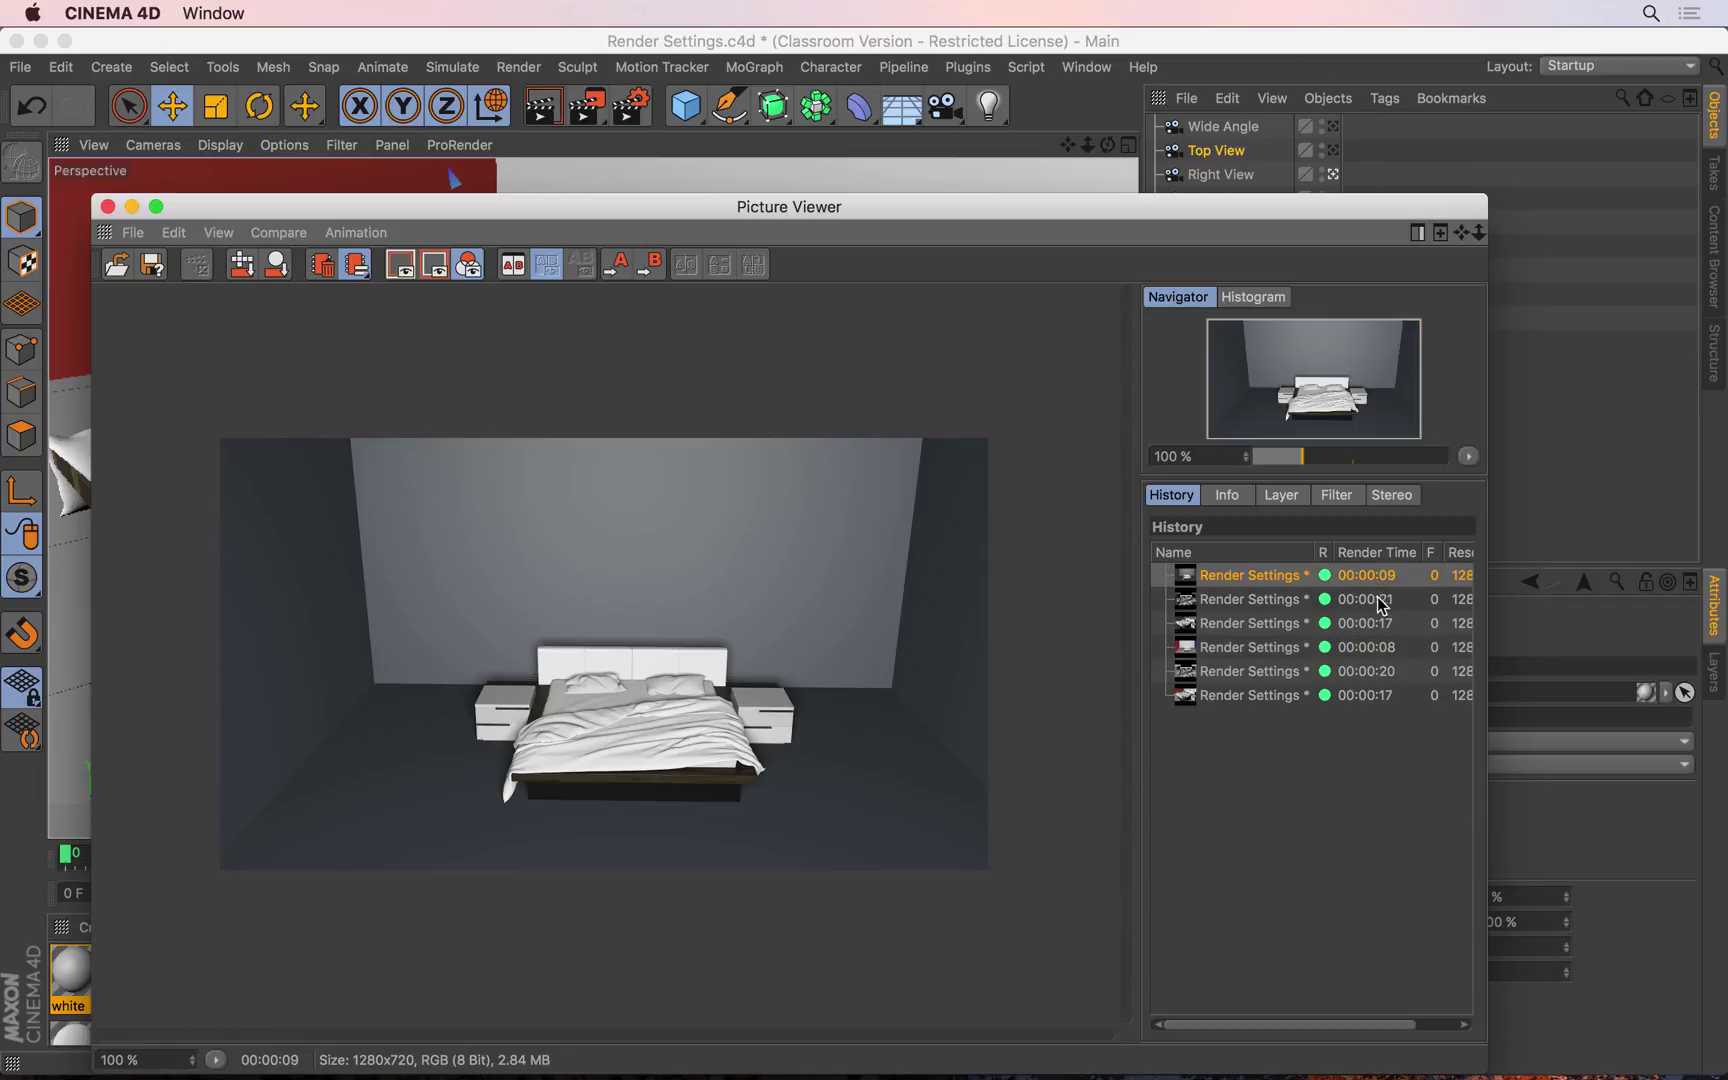
click(1390, 650)
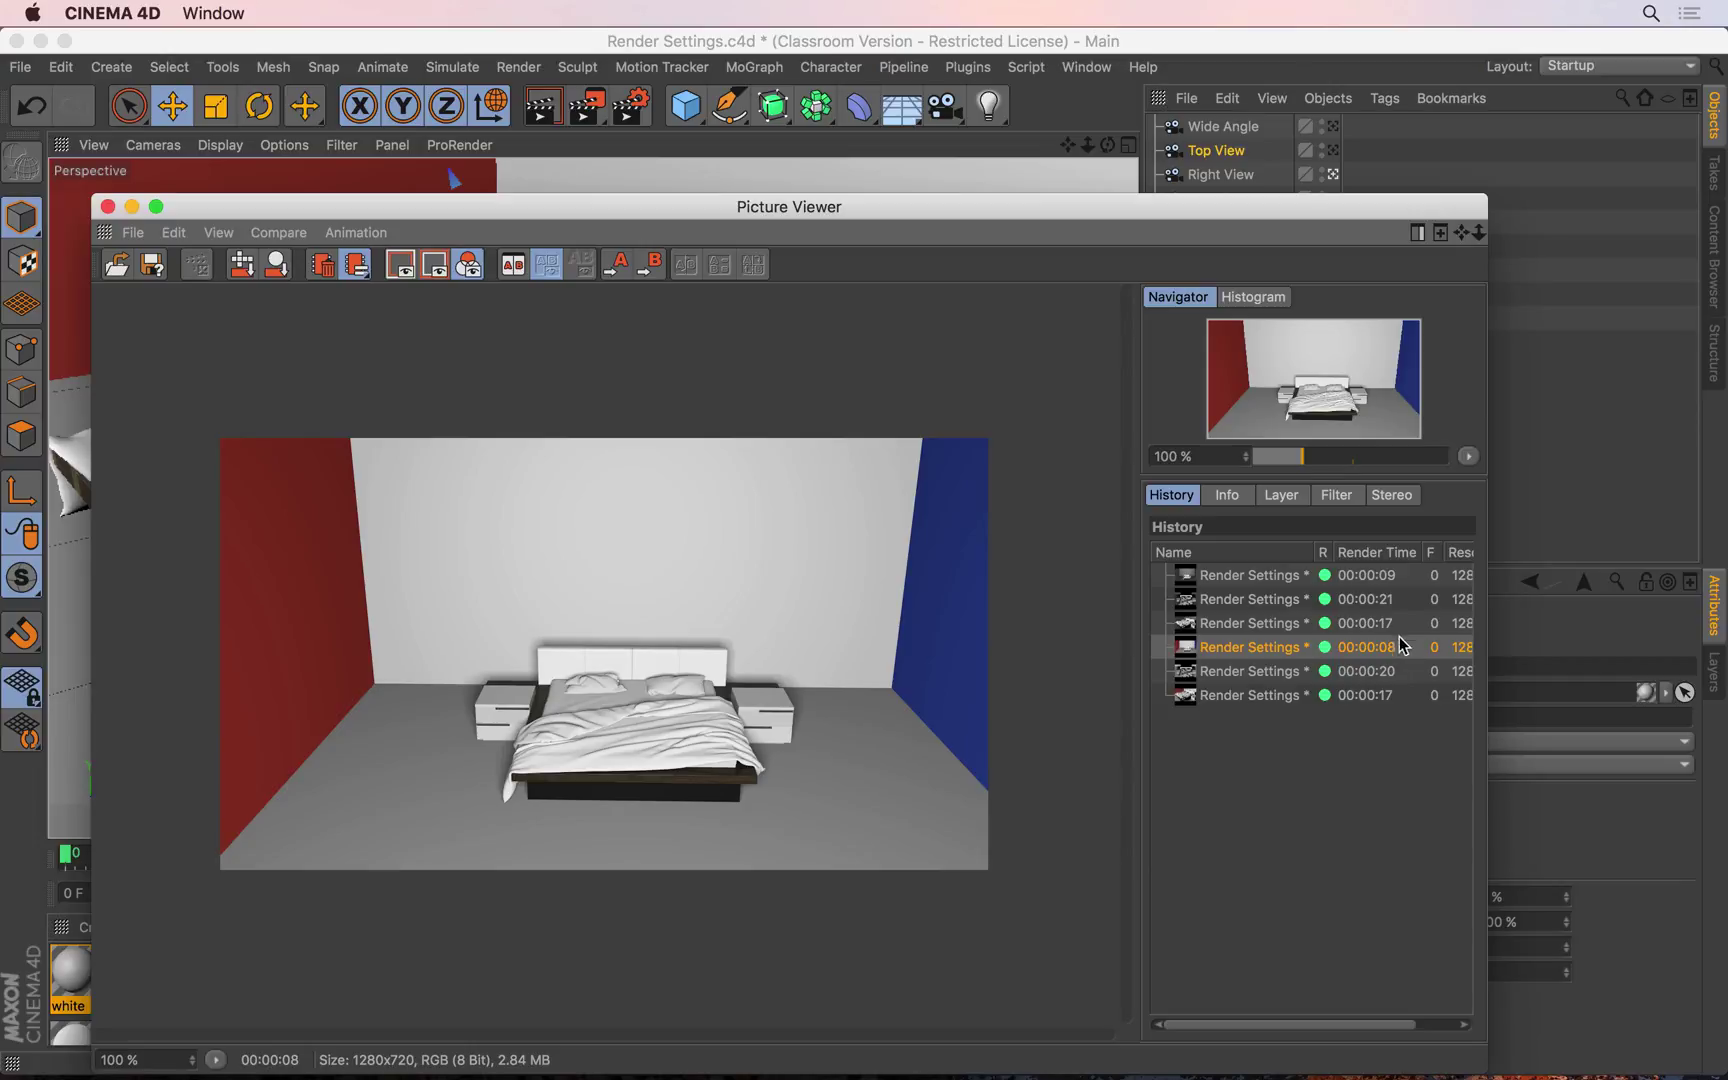
click(1413, 600)
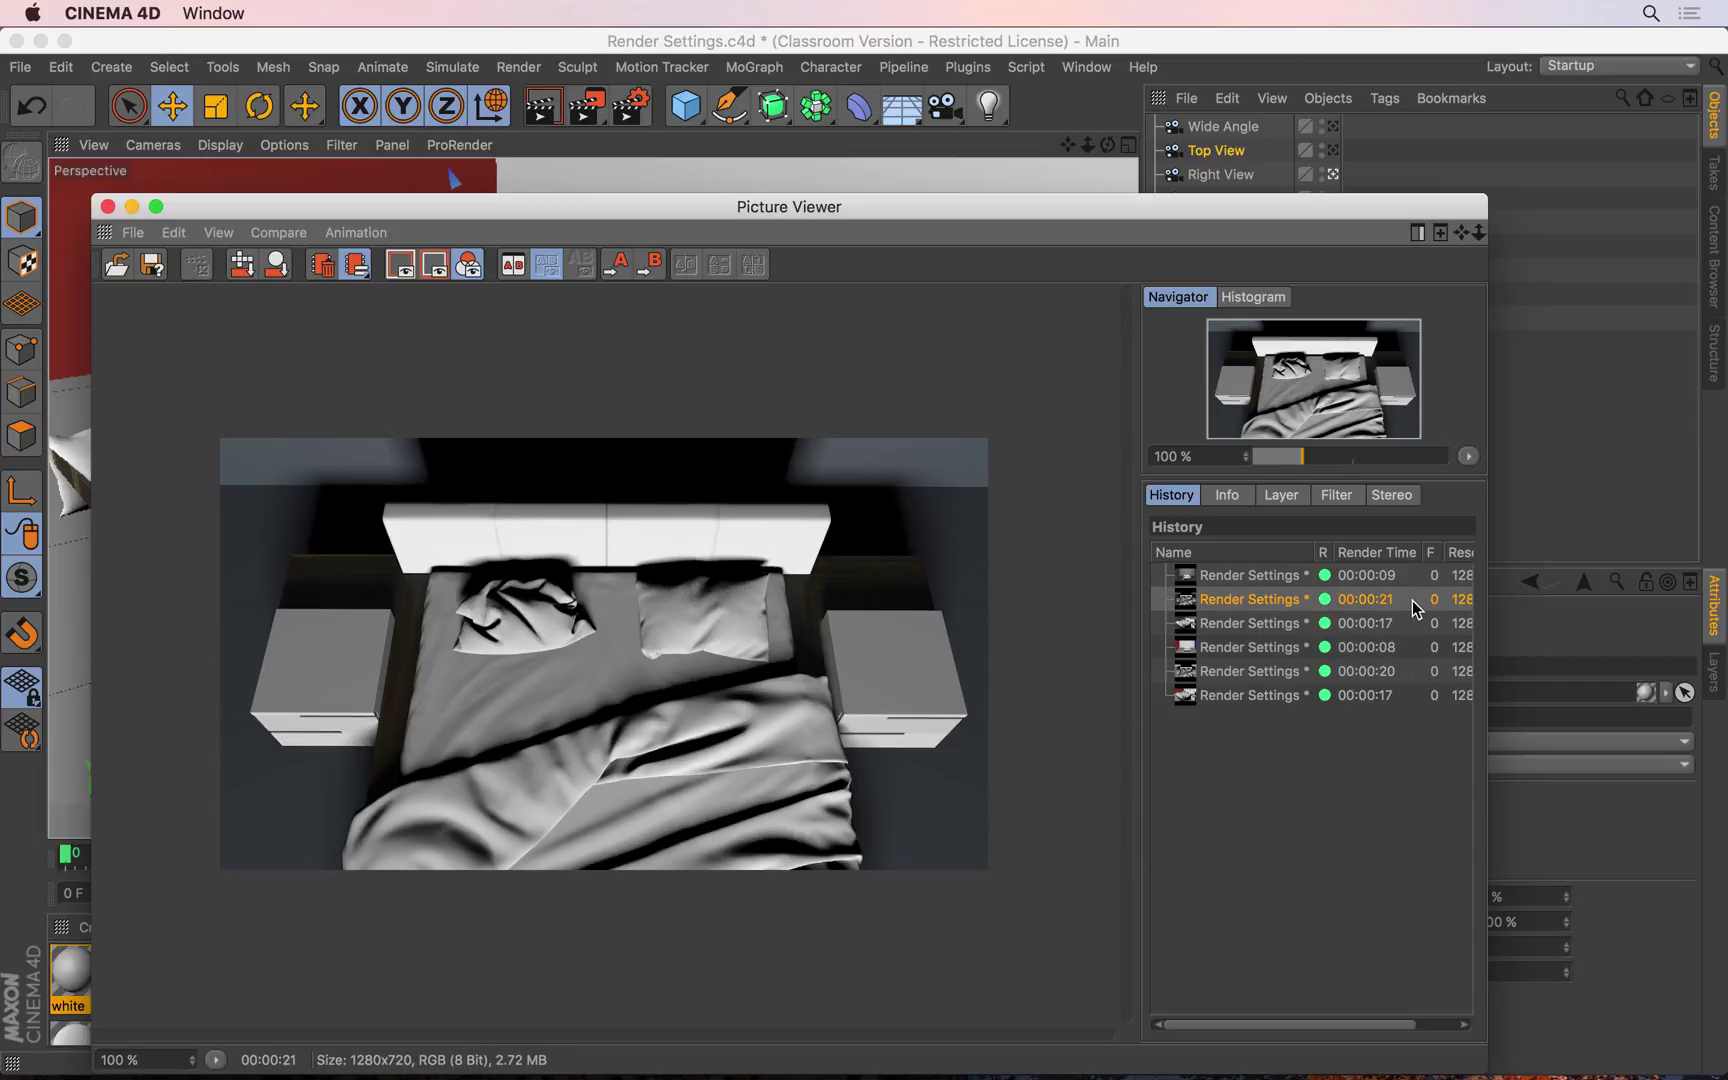
click(1400, 673)
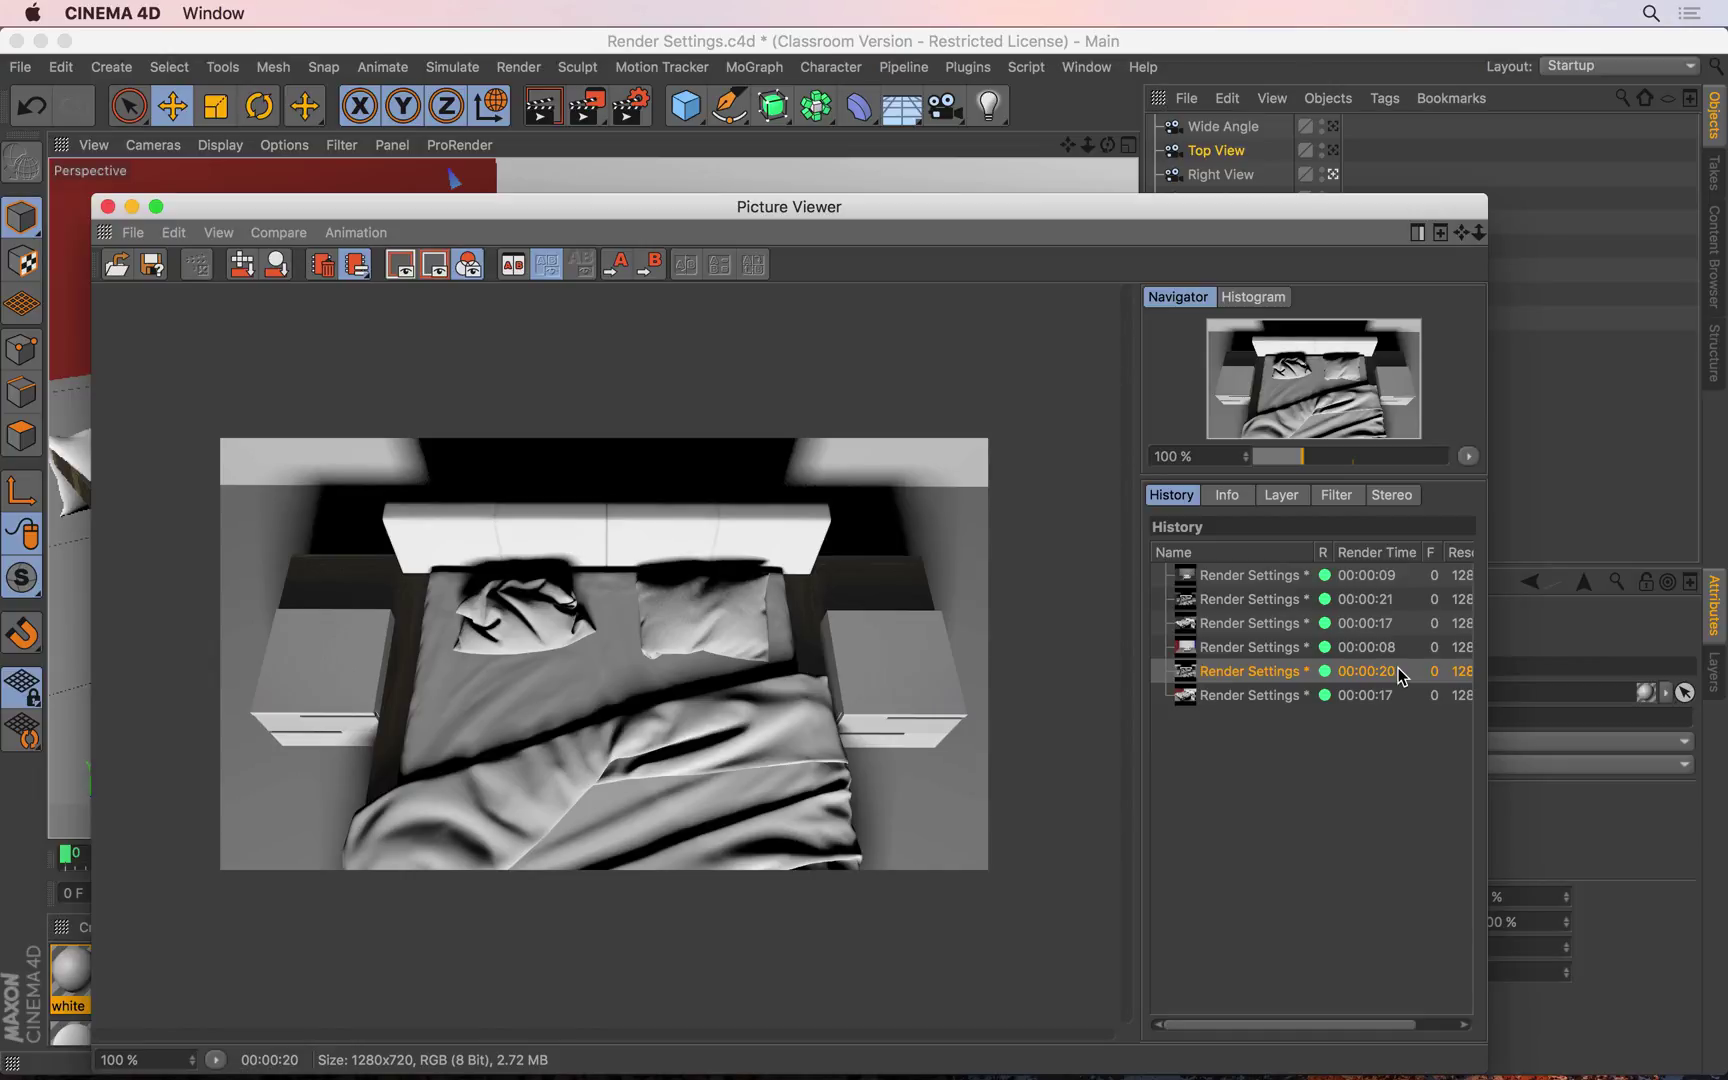
click(1401, 696)
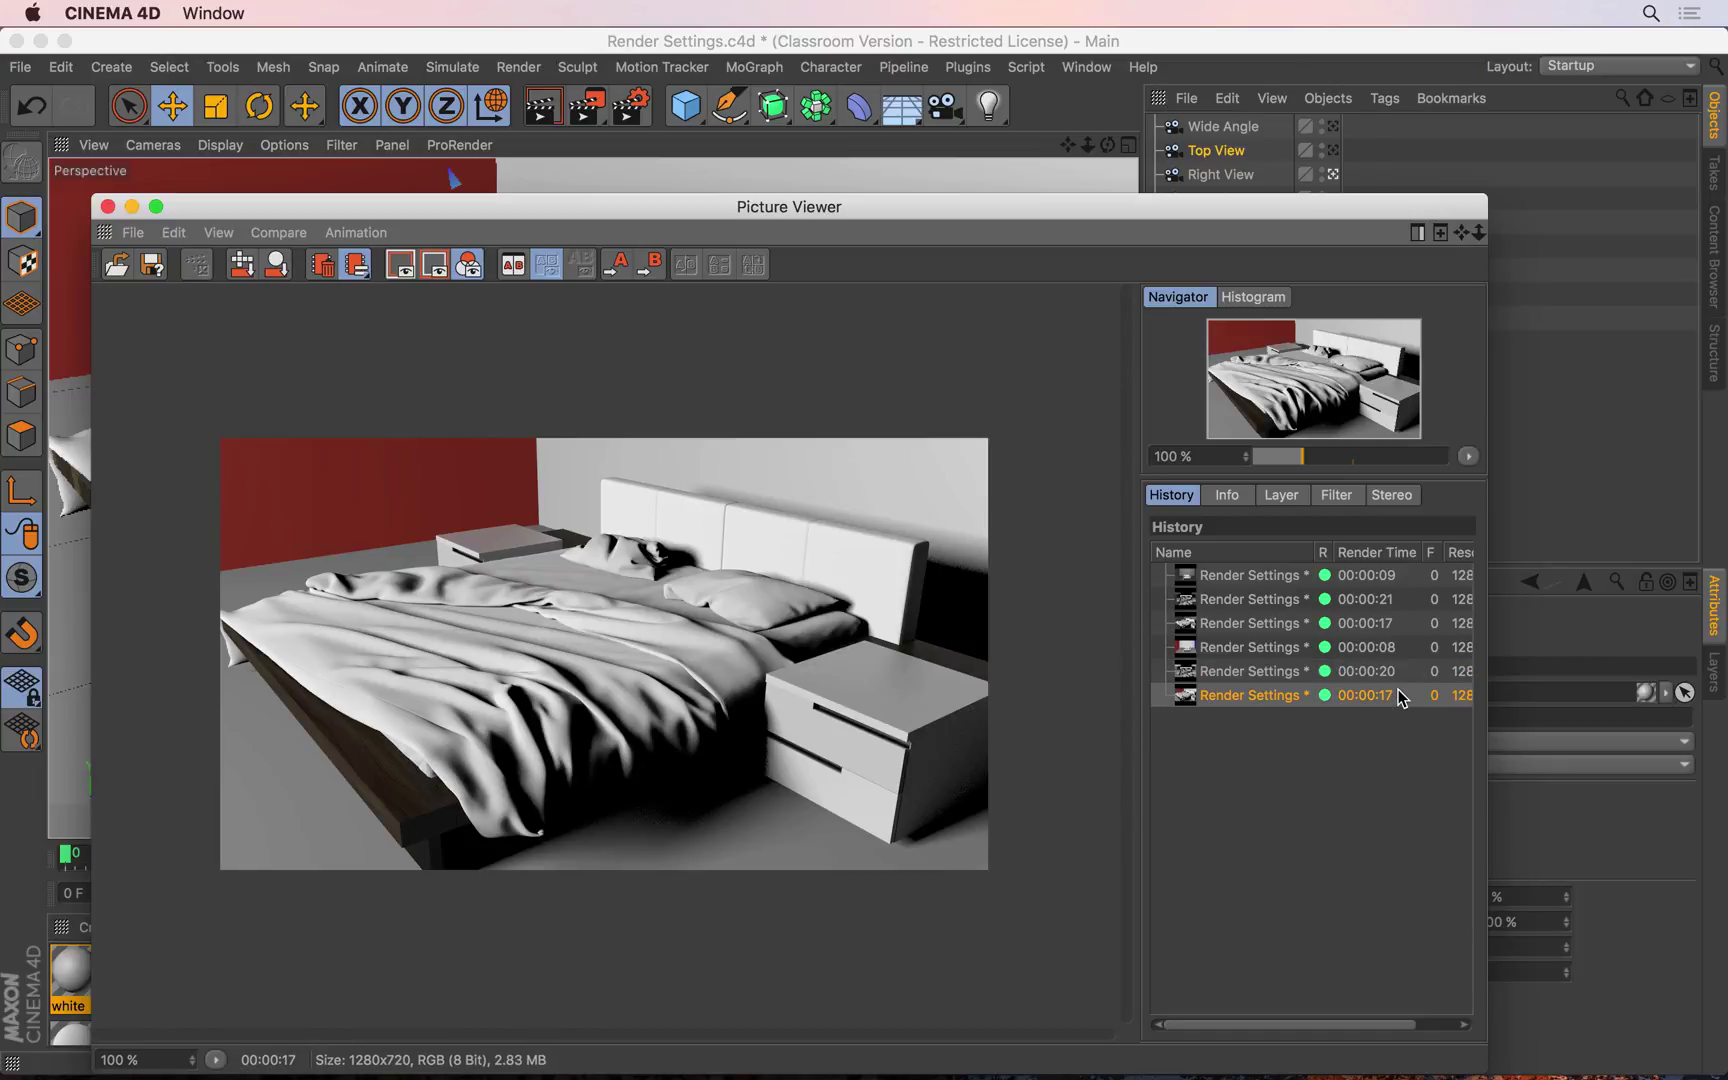
click(1401, 625)
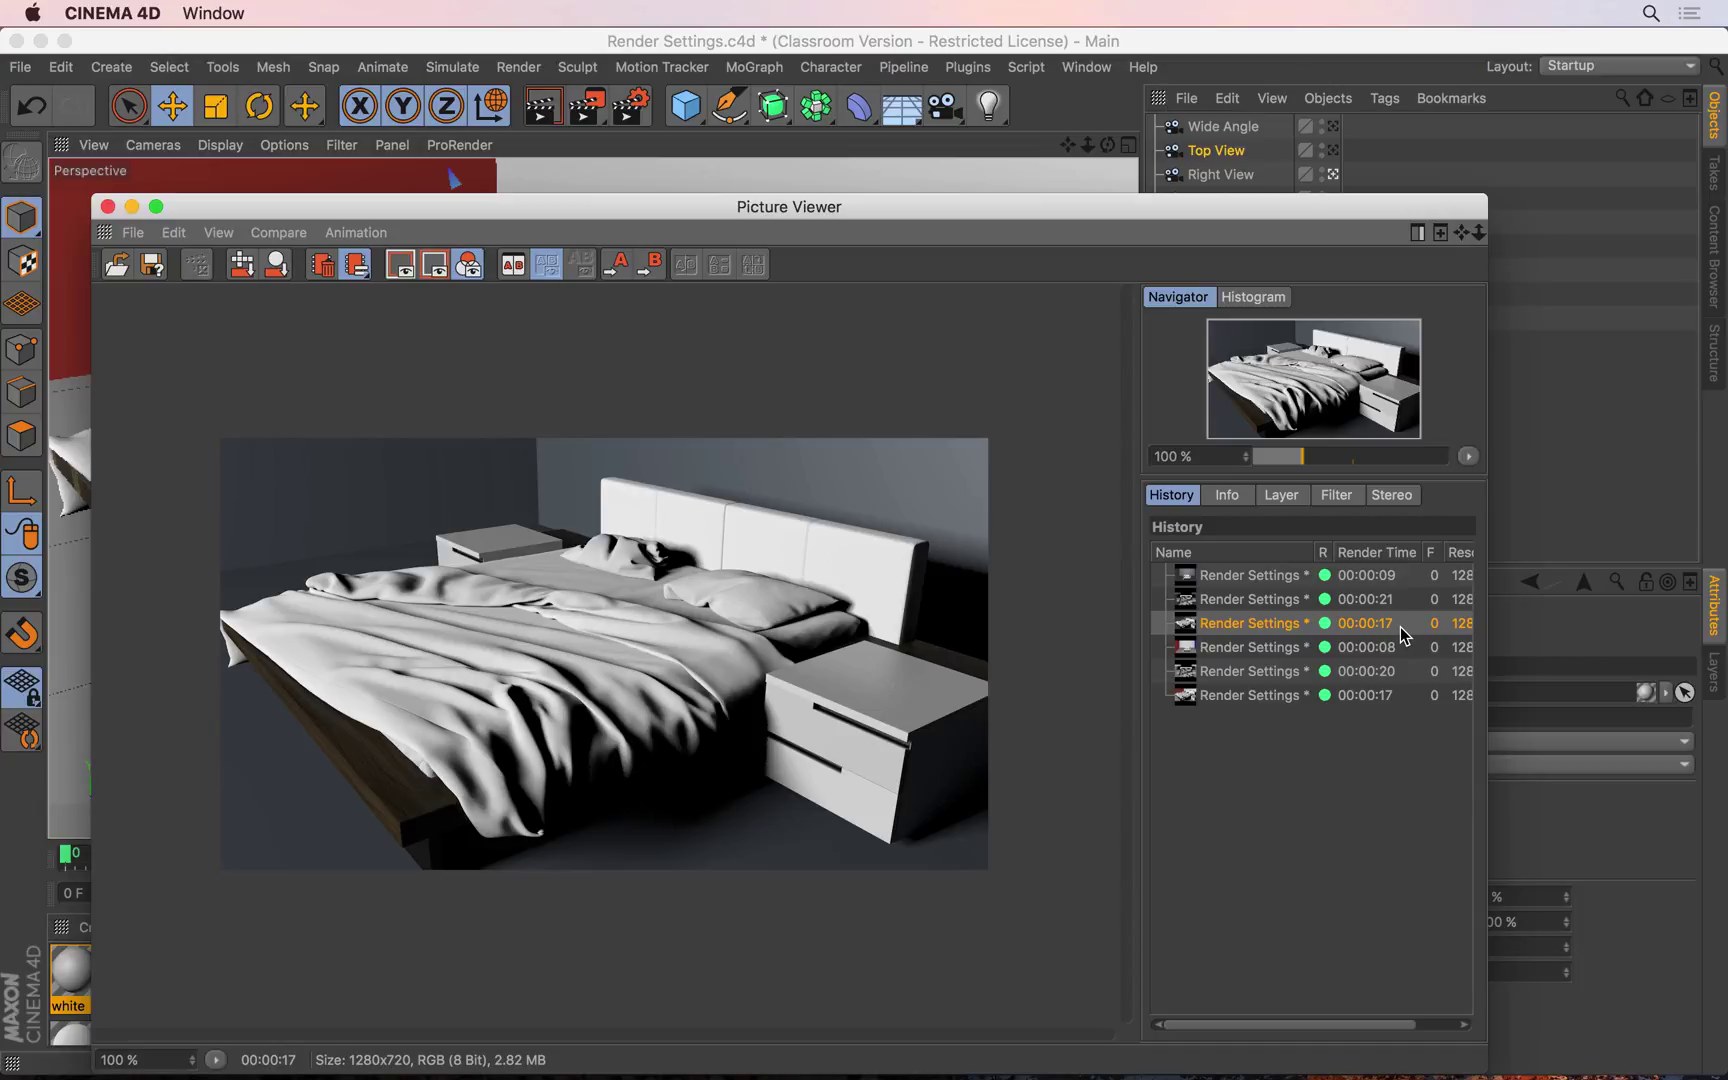
click(1401, 696)
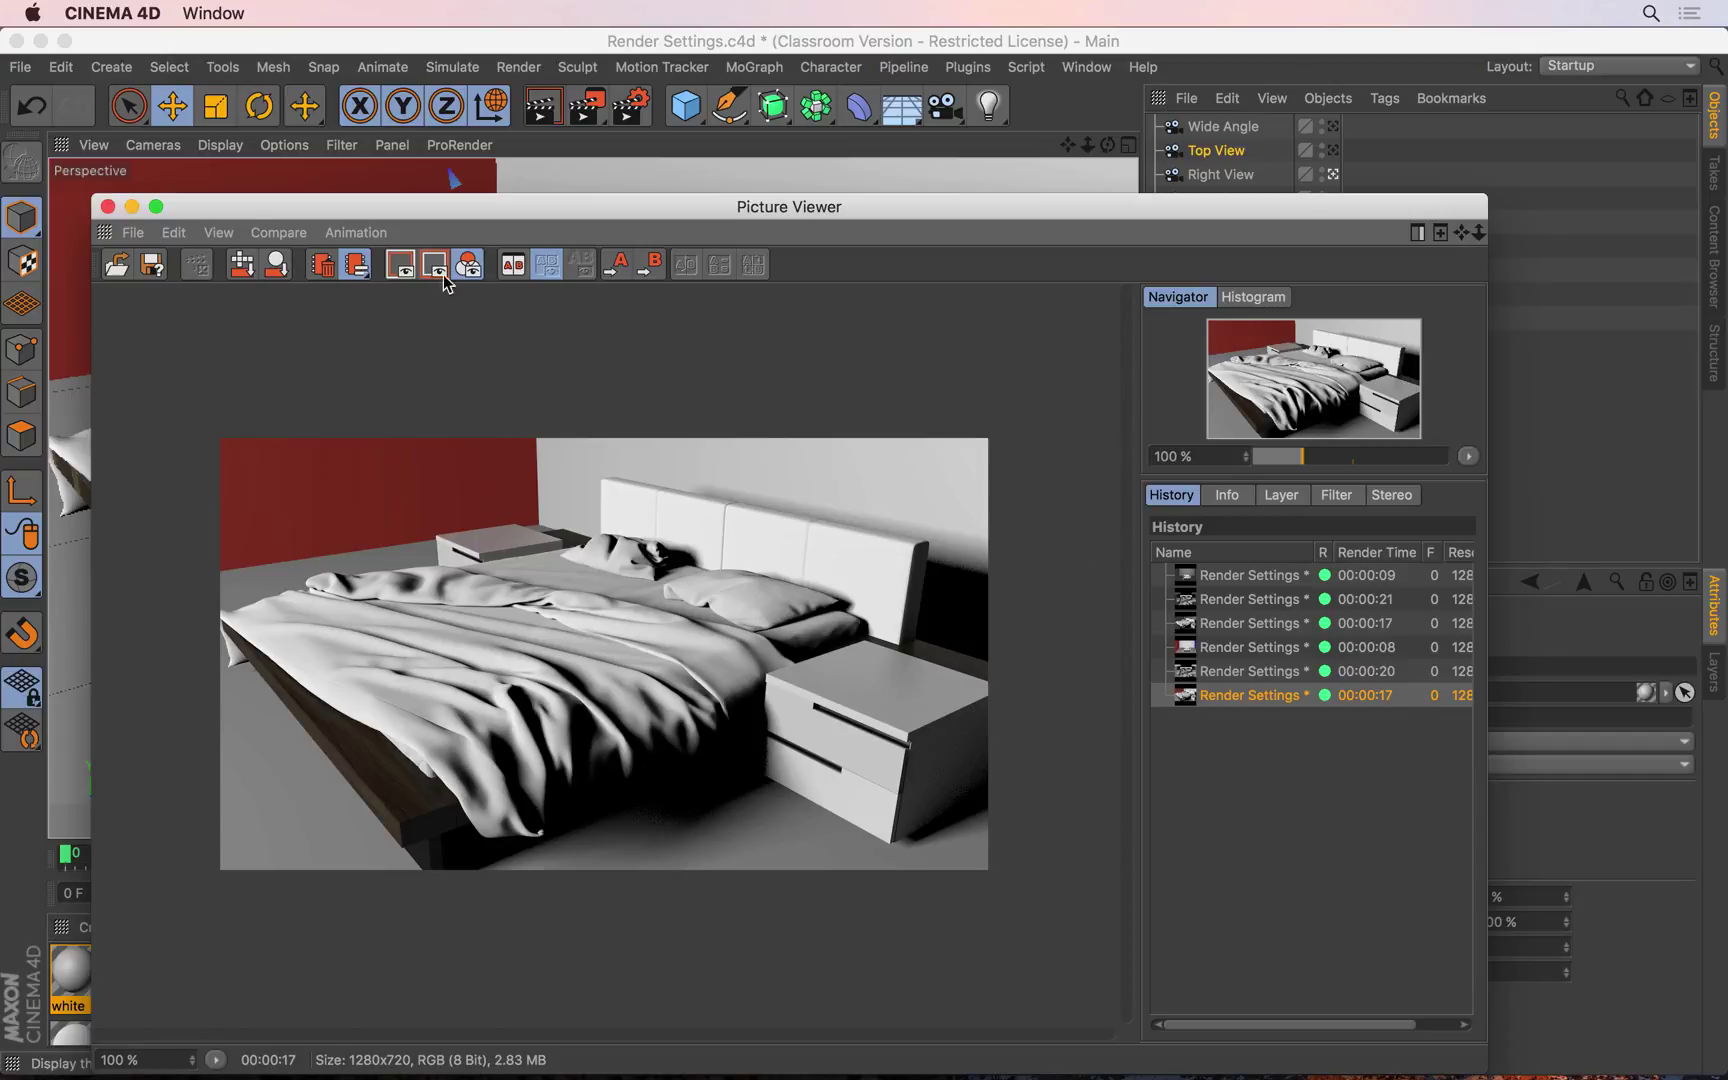
click(108, 207)
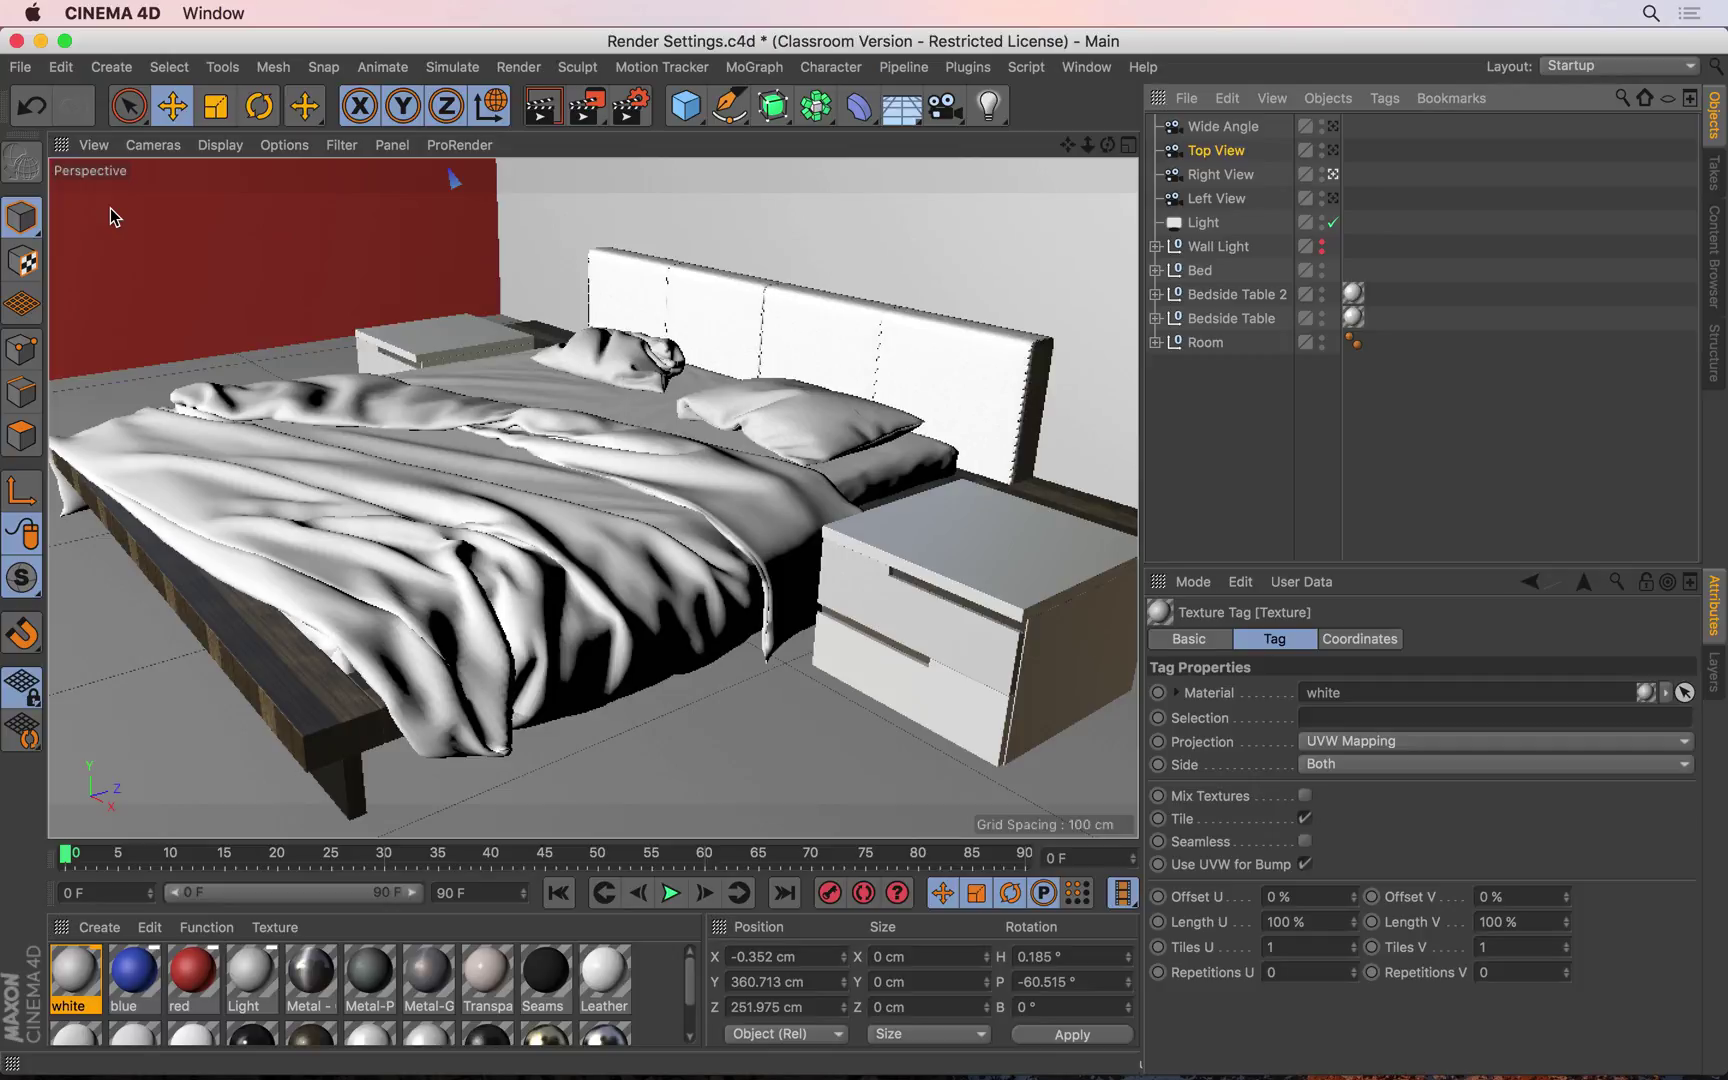
Step: Add the Global Illumination effect to the render settings and render the scene through the Wide Angle camera to the Picture Viewer
click(639, 112)
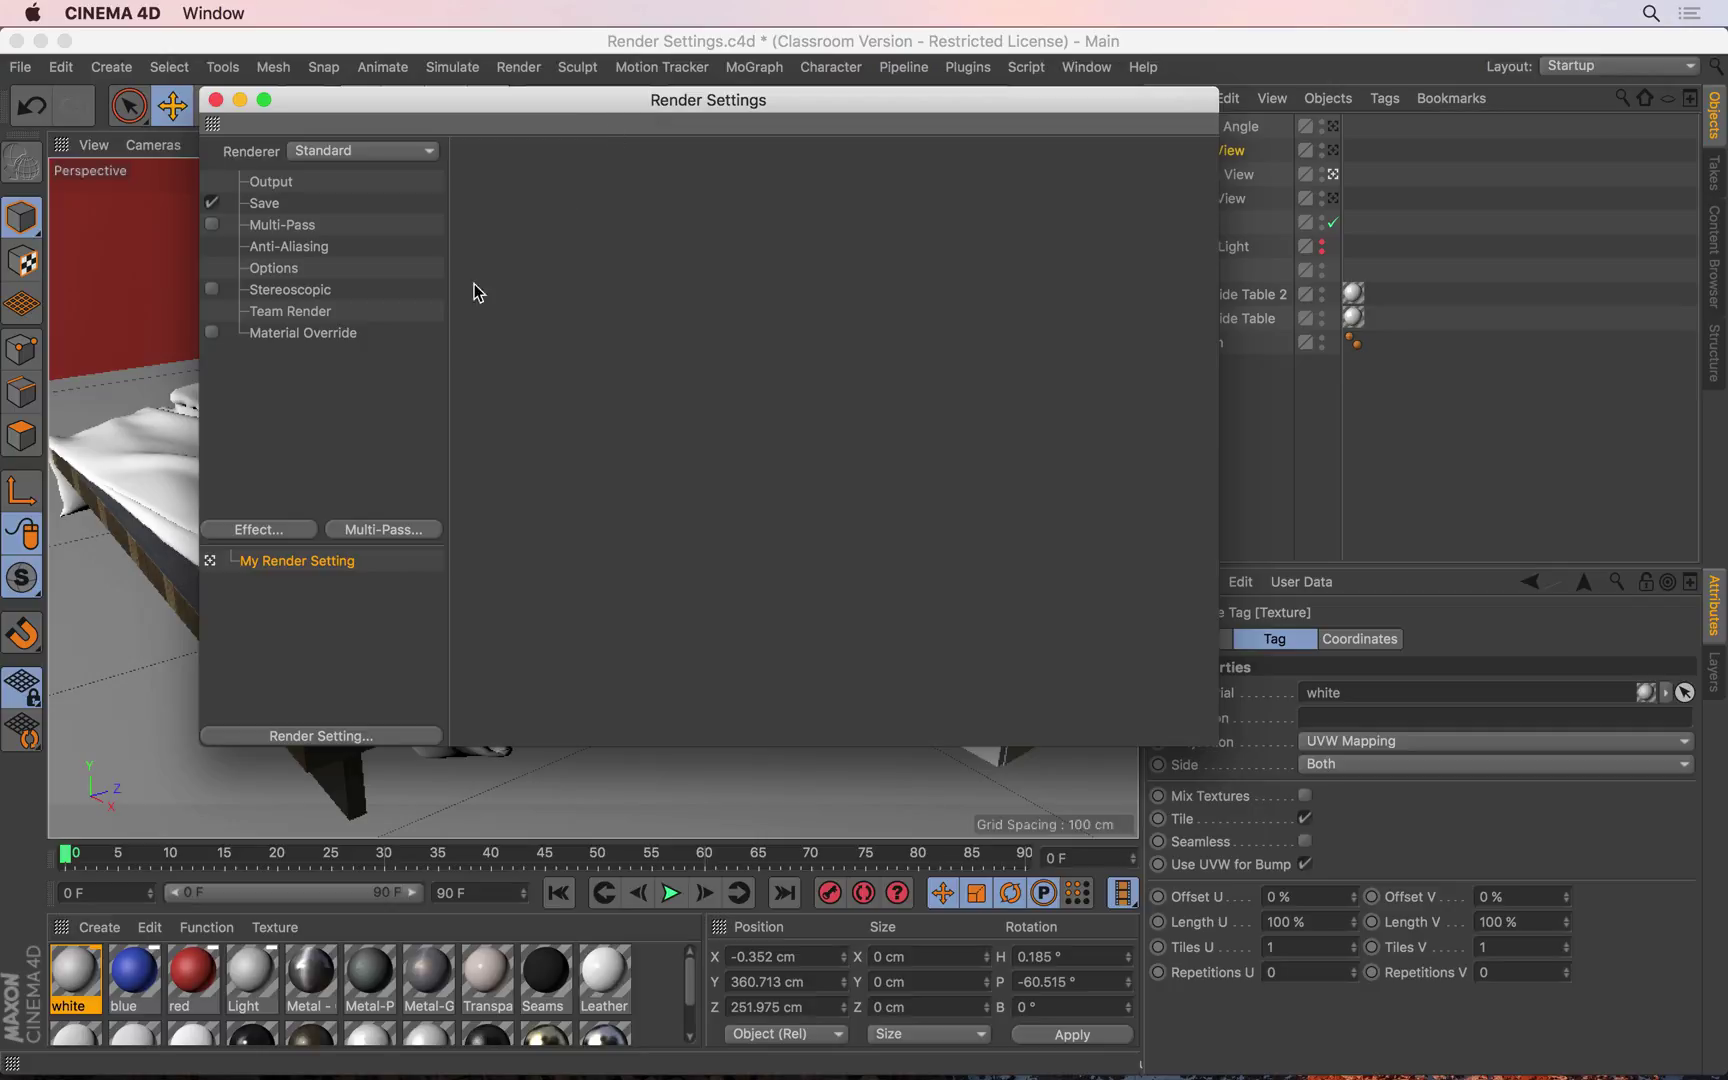
click(297, 528)
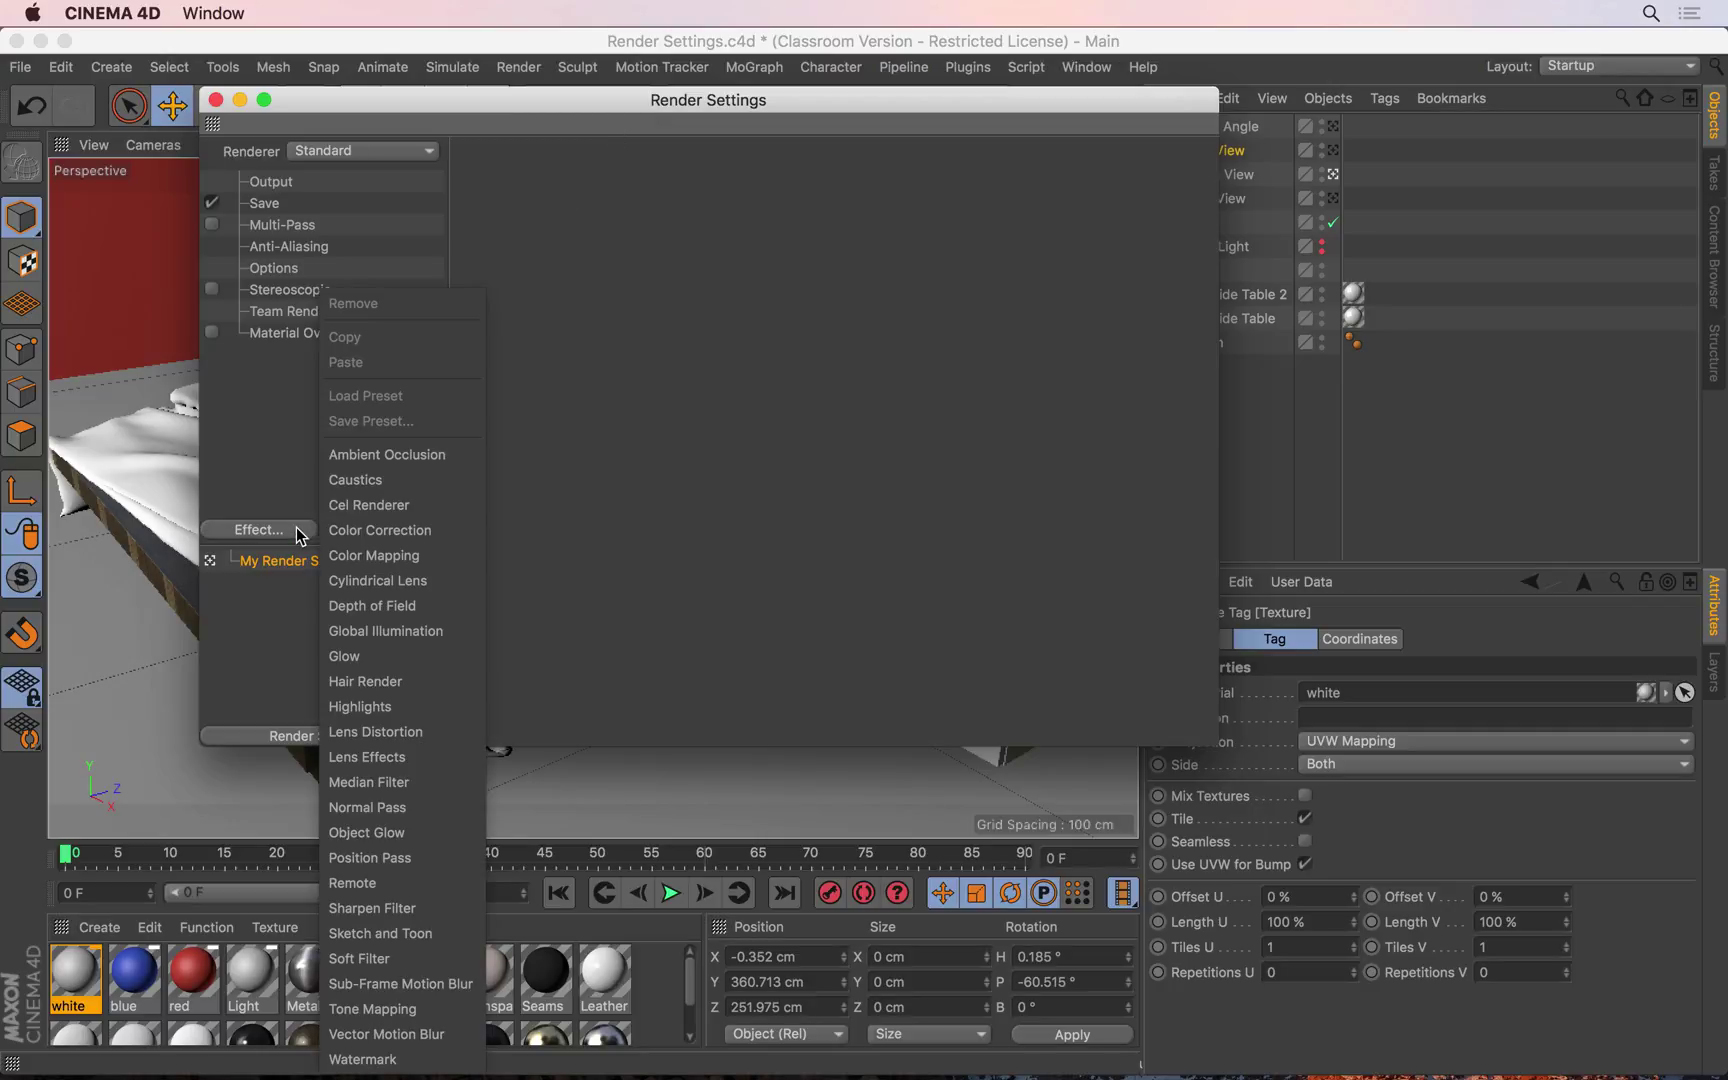
click(376, 631)
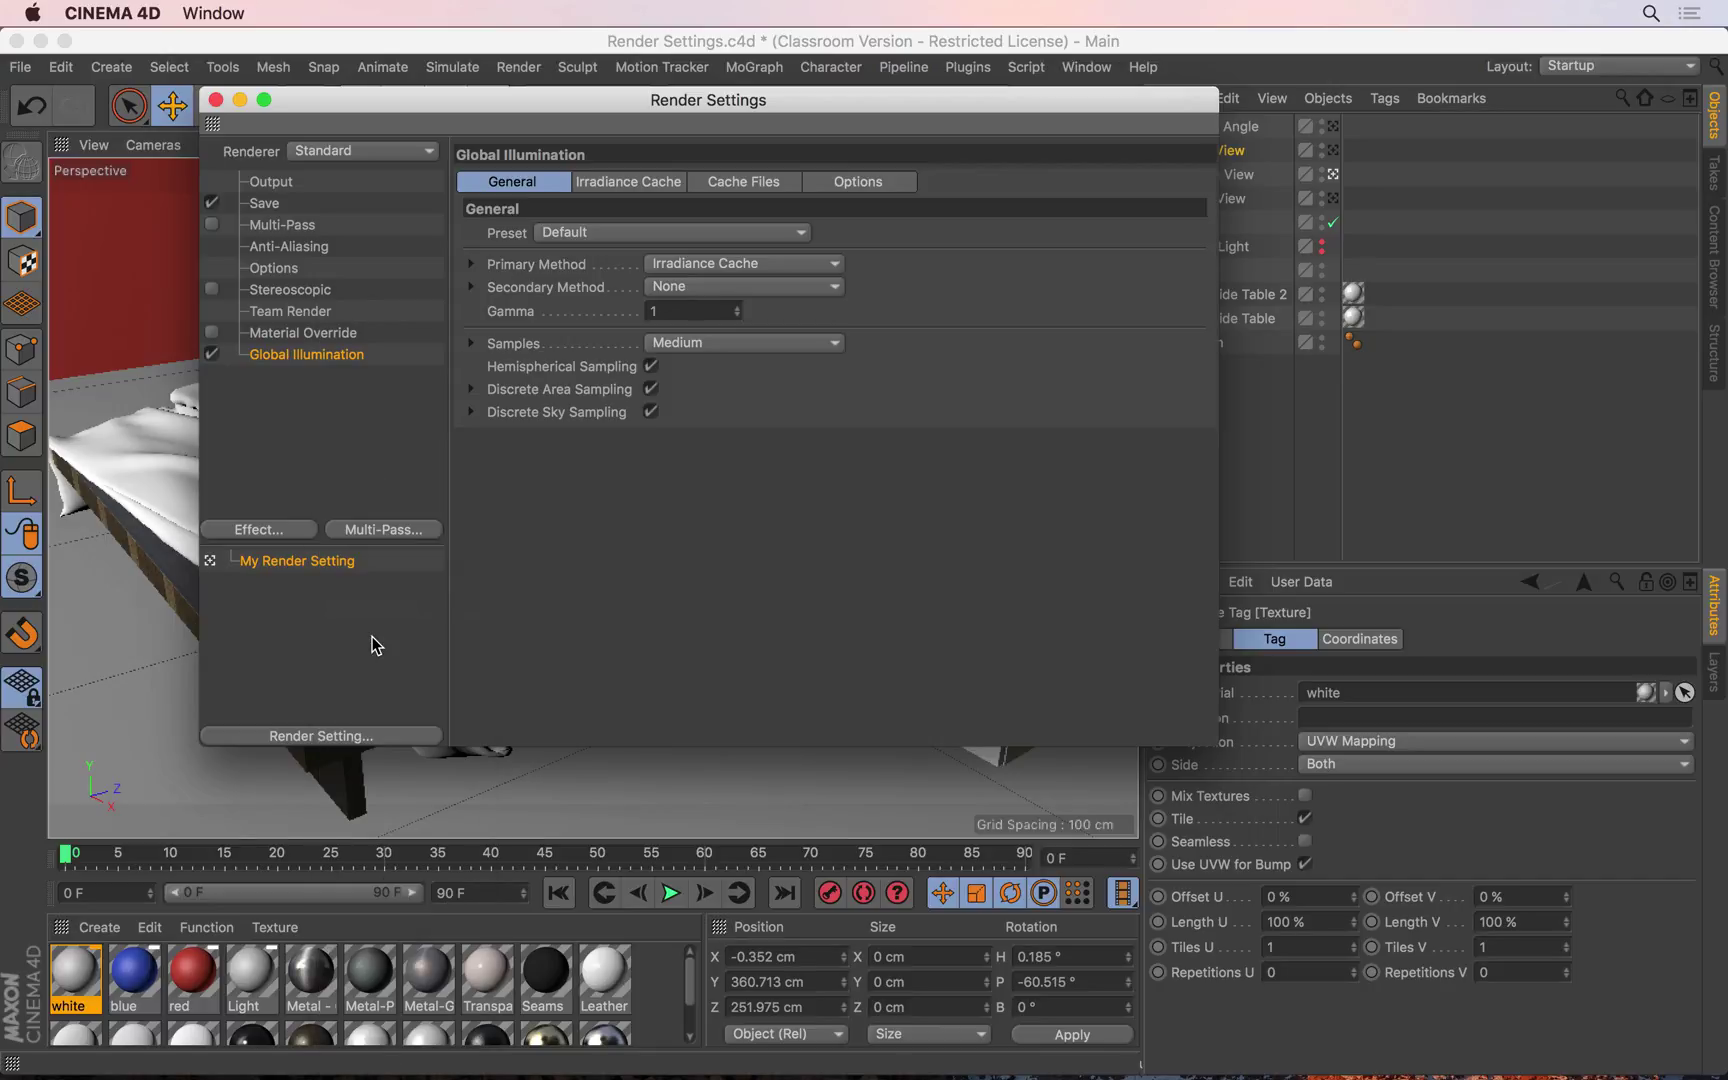
click(215, 100)
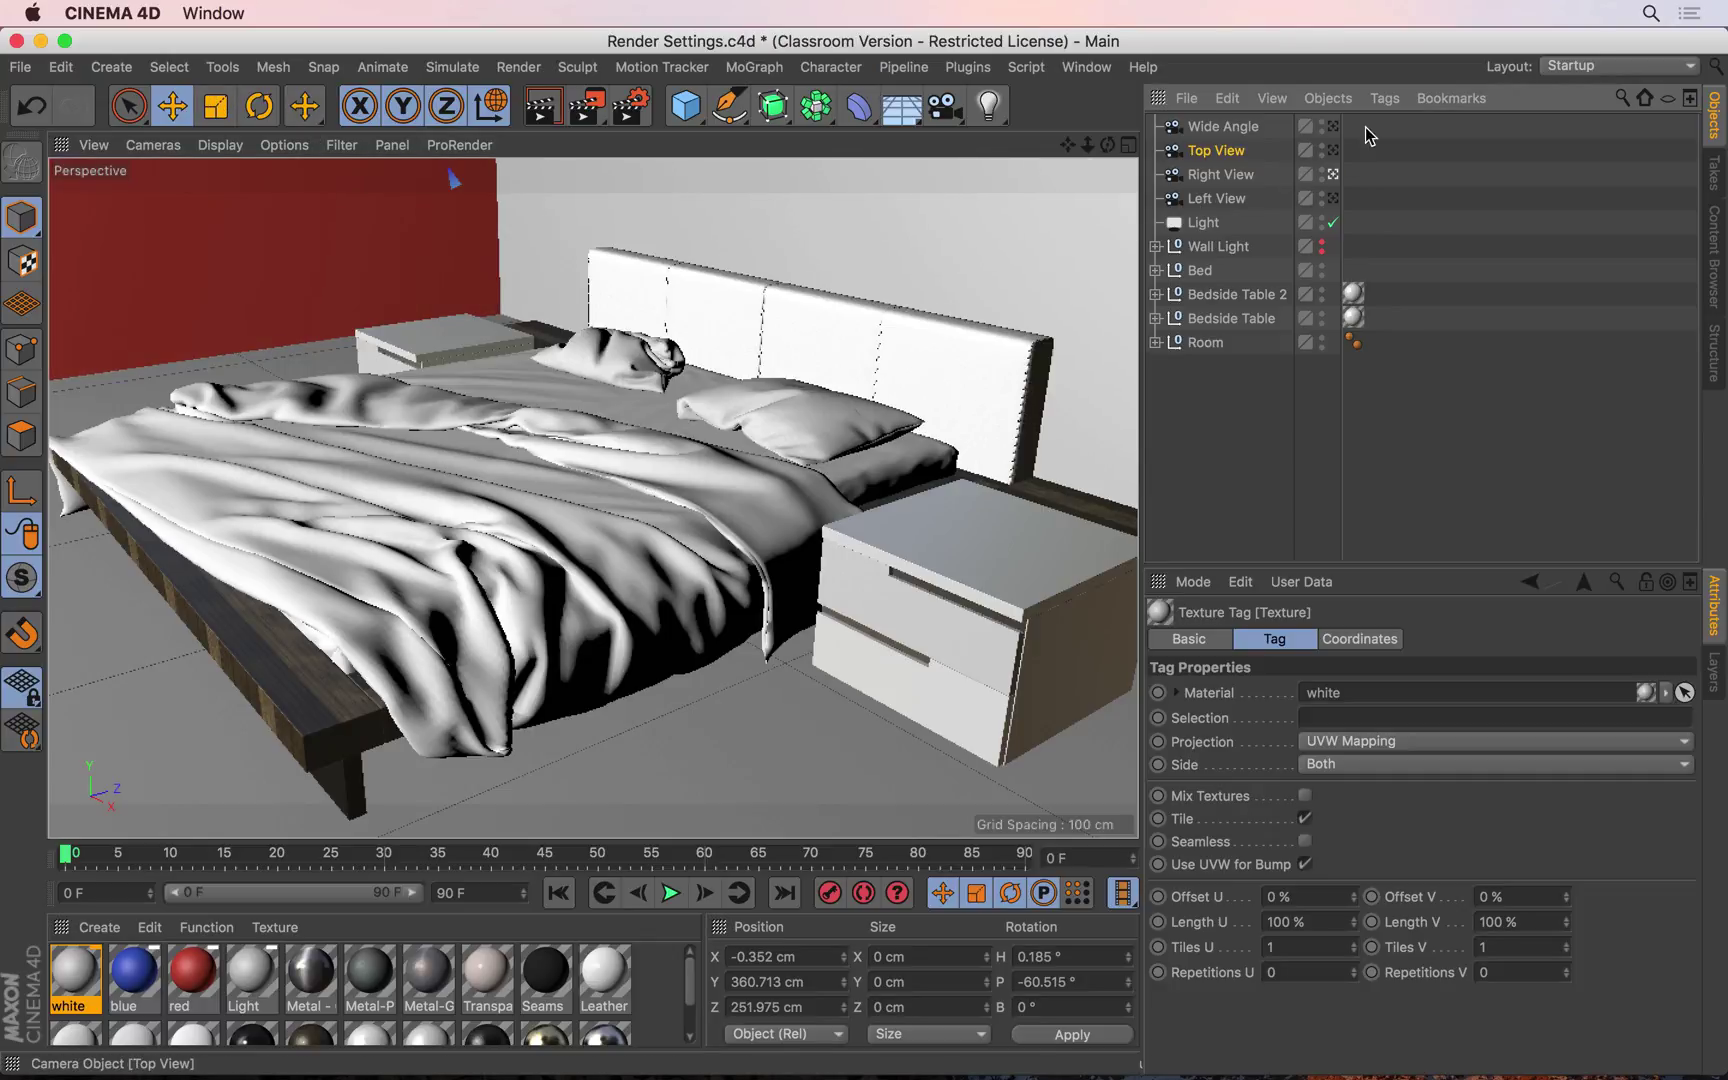
click(1334, 127)
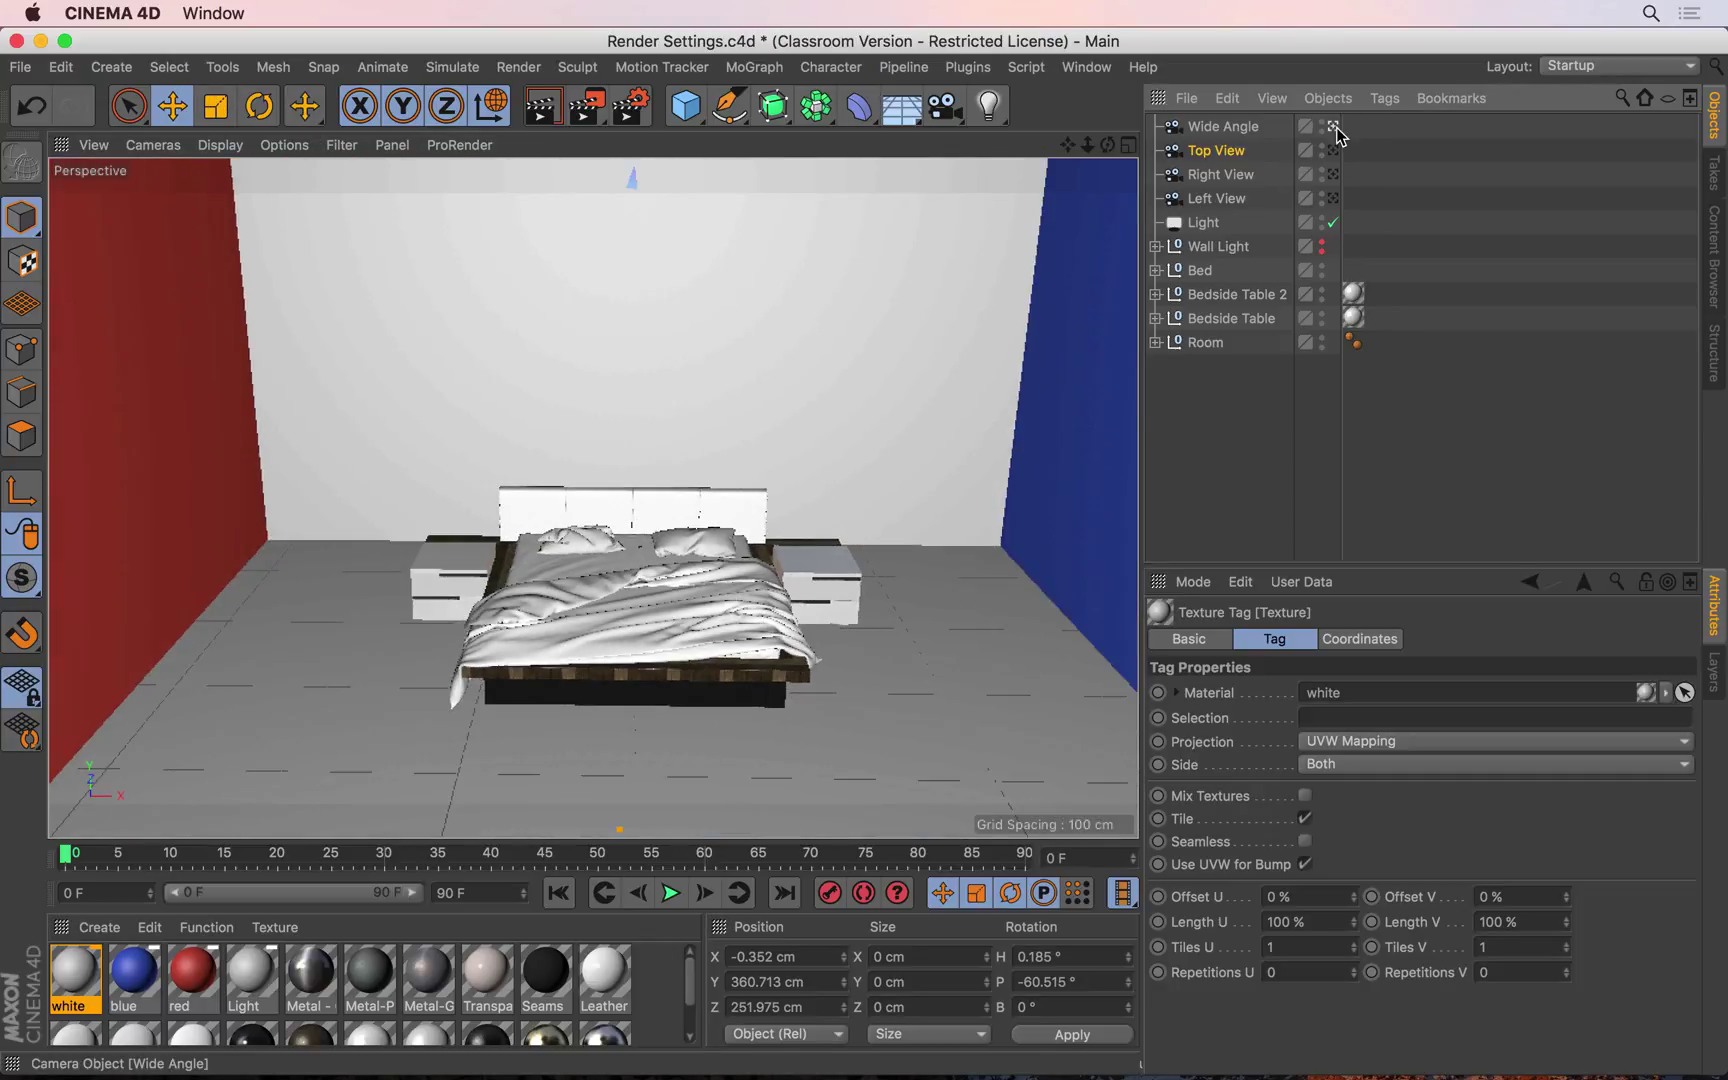
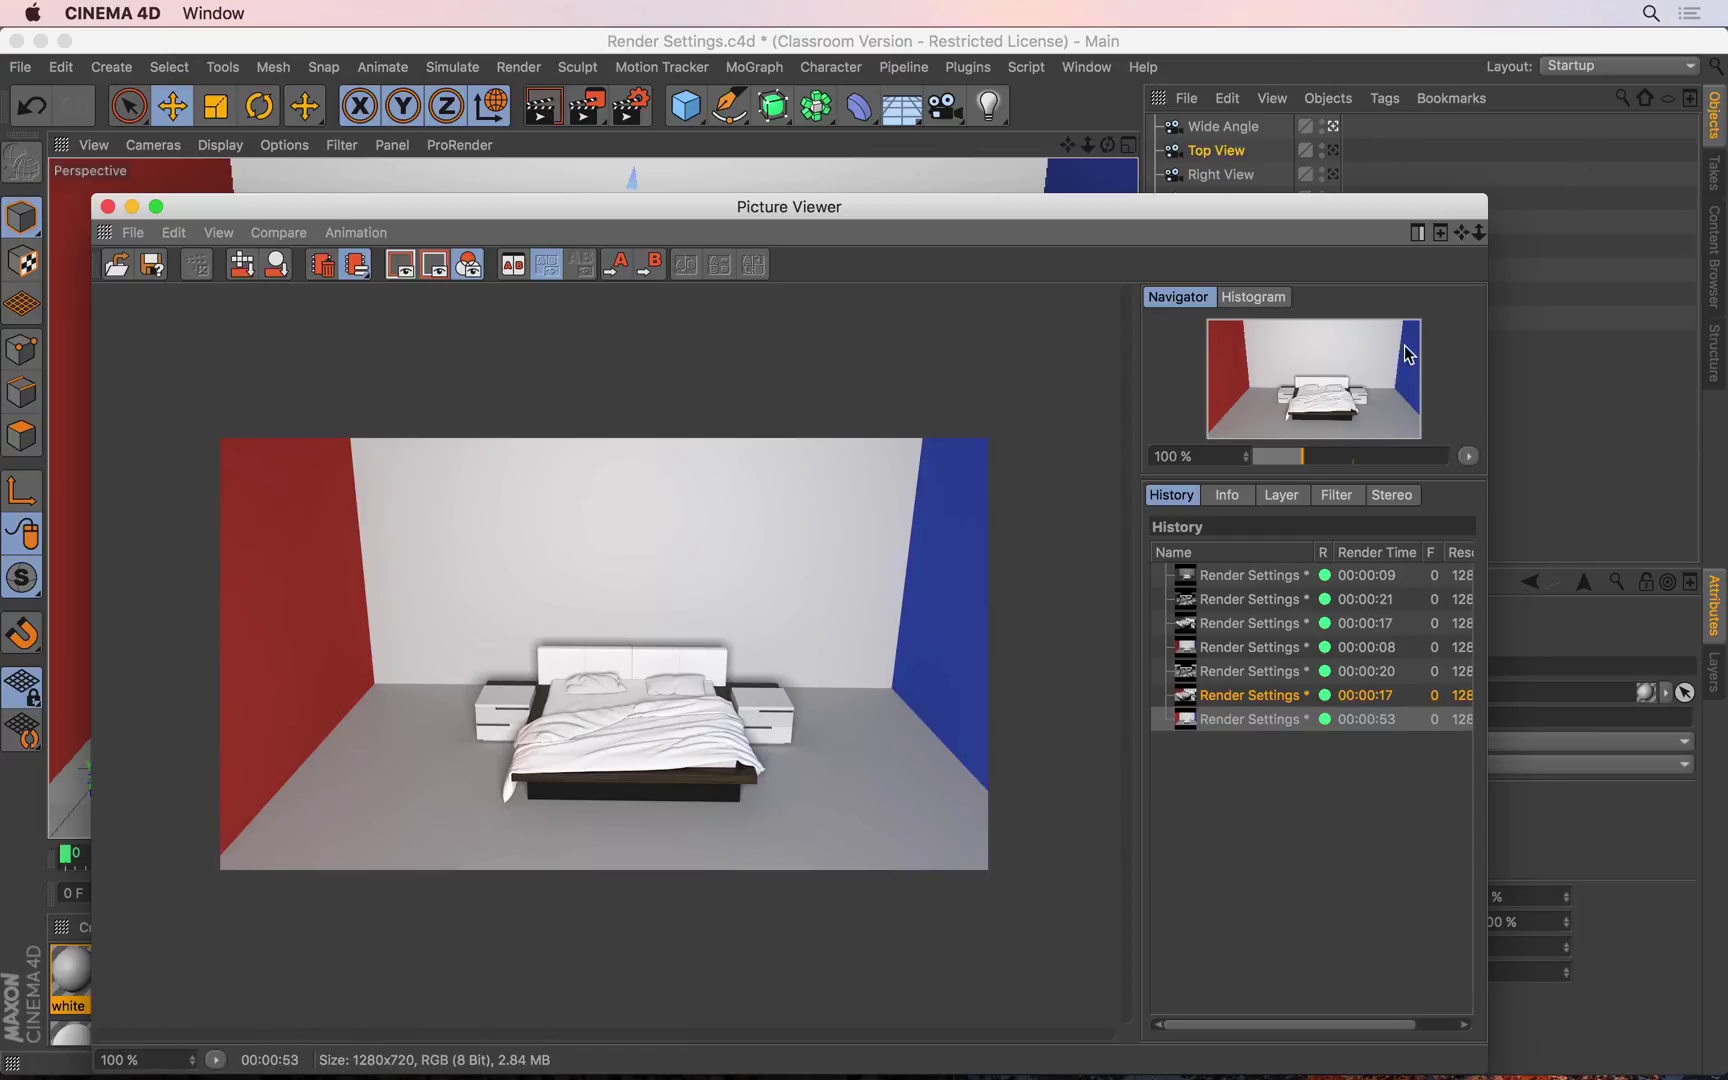
Step: Compare the Global Illumination Wide Angle render with the earlier ones around the walls, bed and bedside tables, and close the viewer
click(1257, 584)
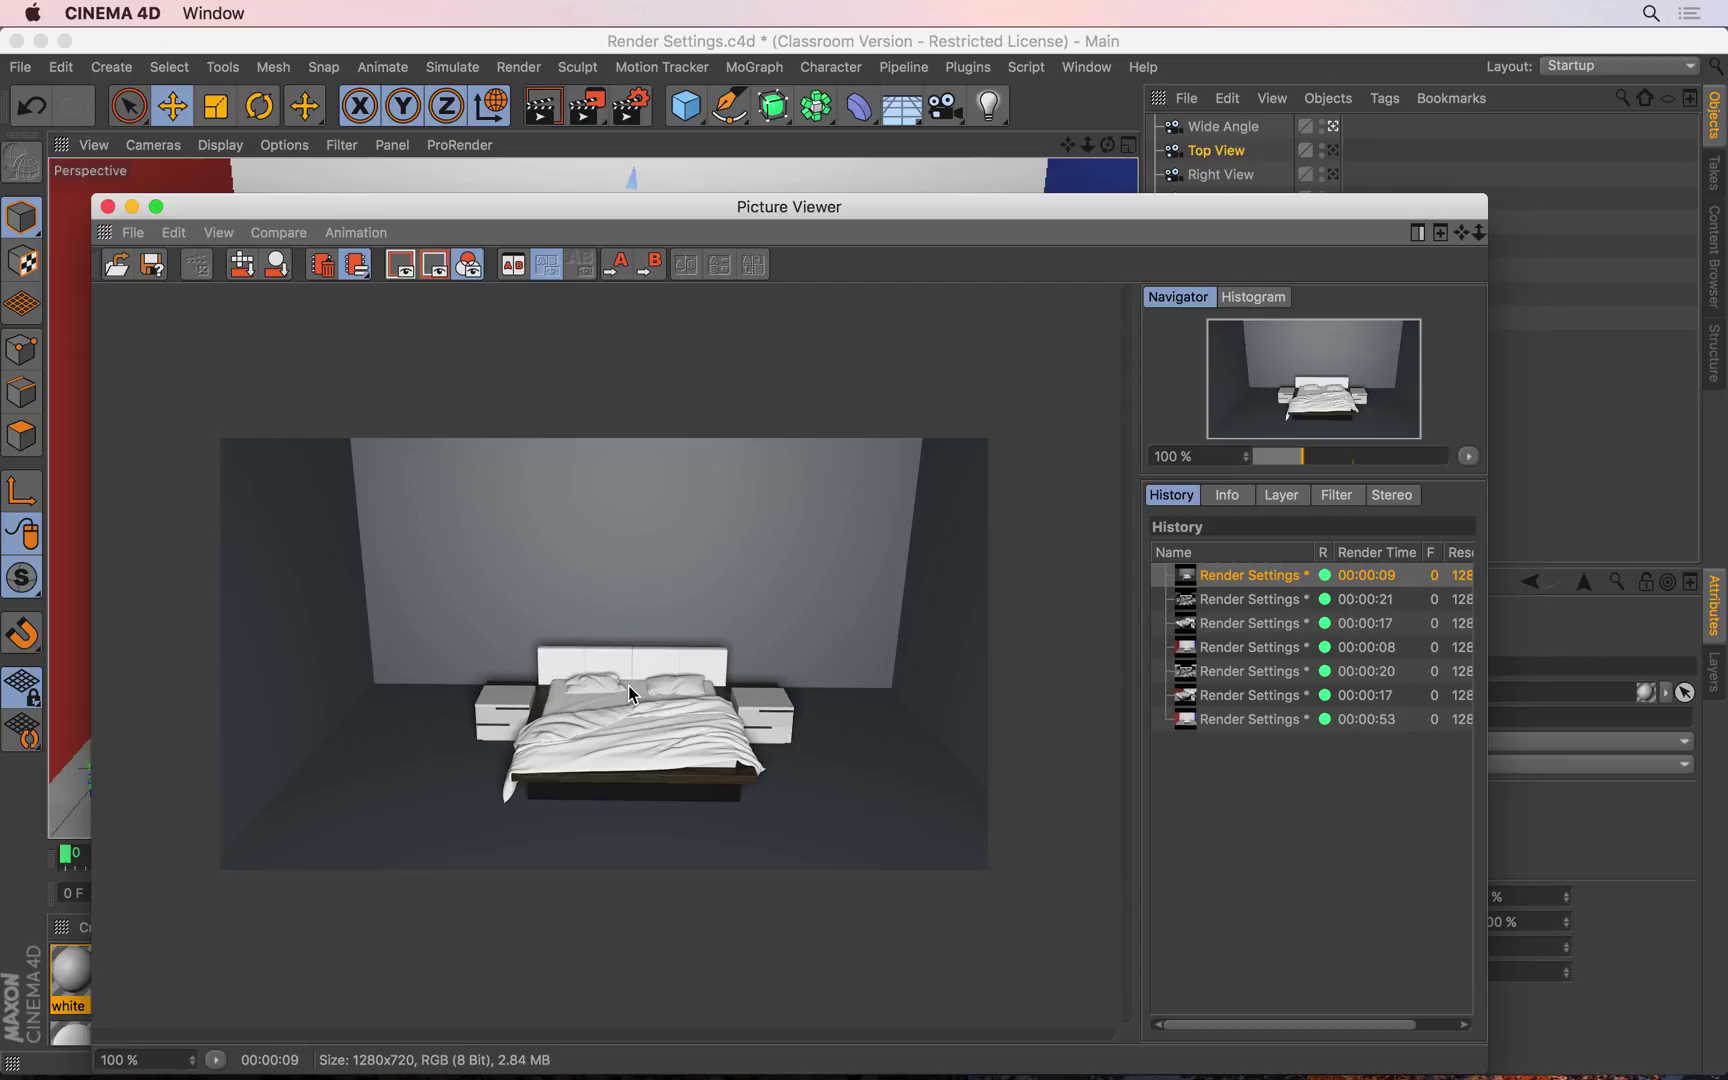
scroll(630, 692, up, 6)
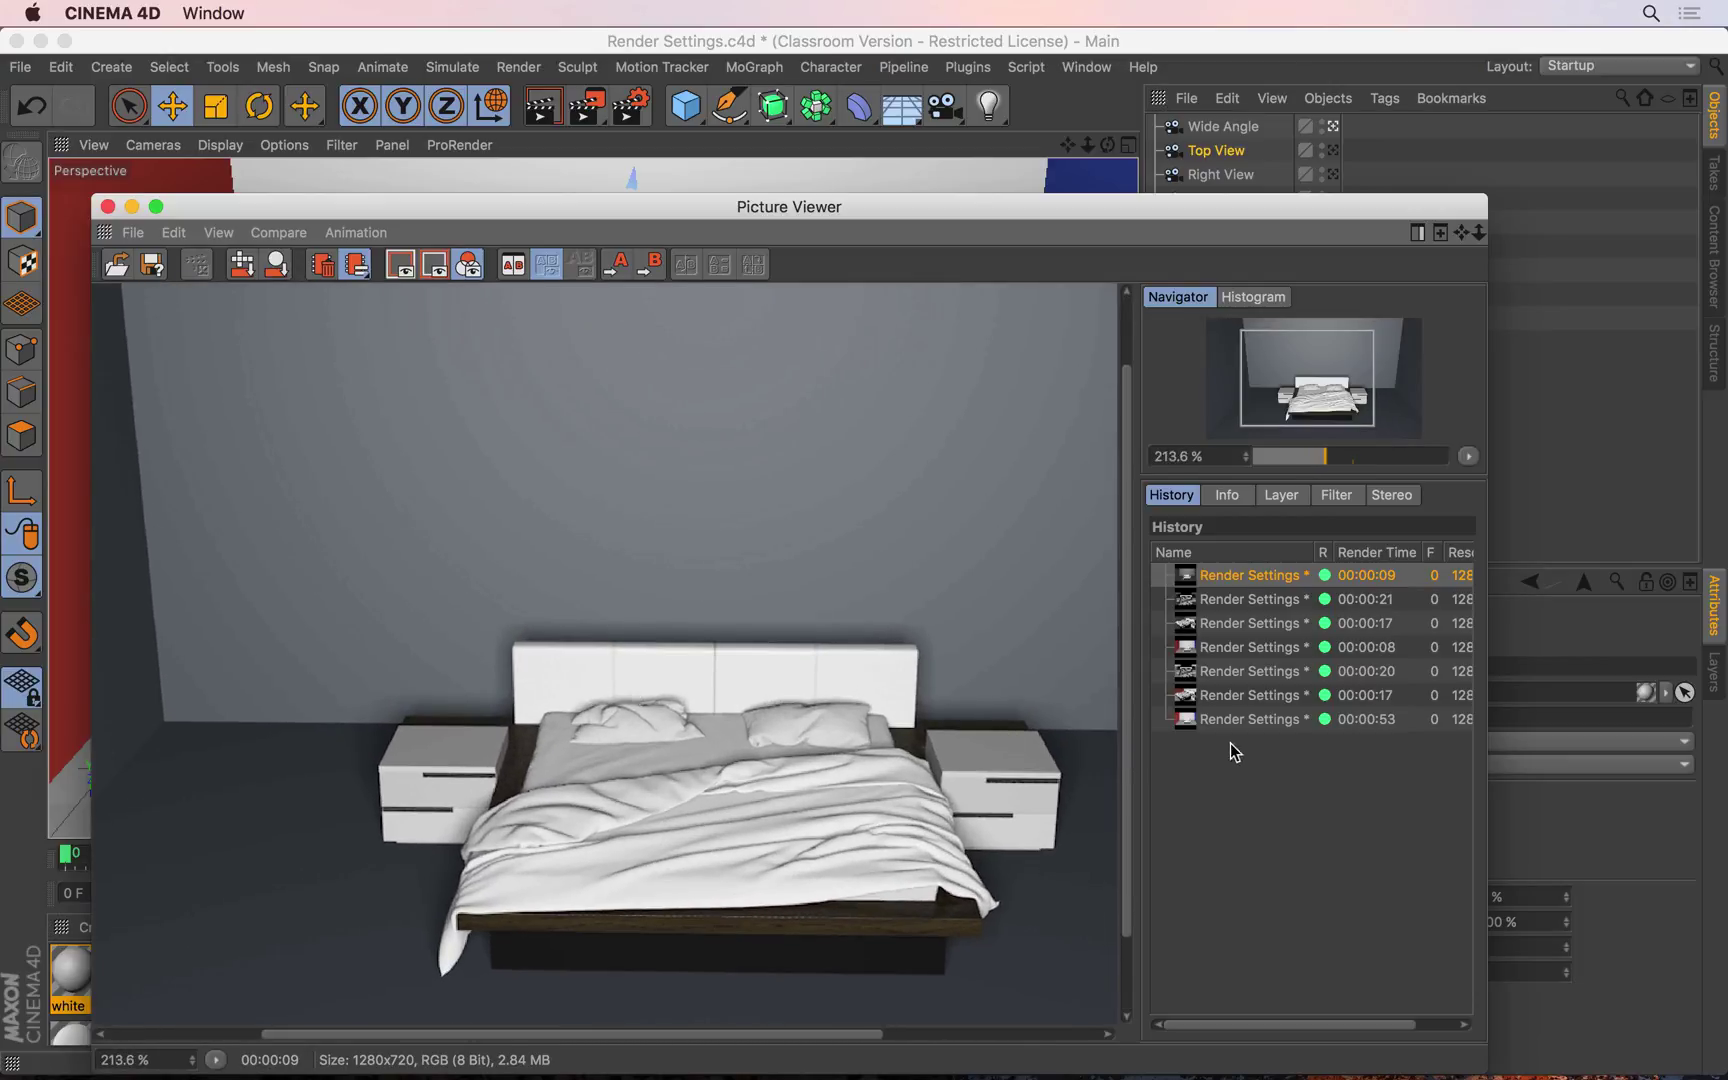
click(1258, 650)
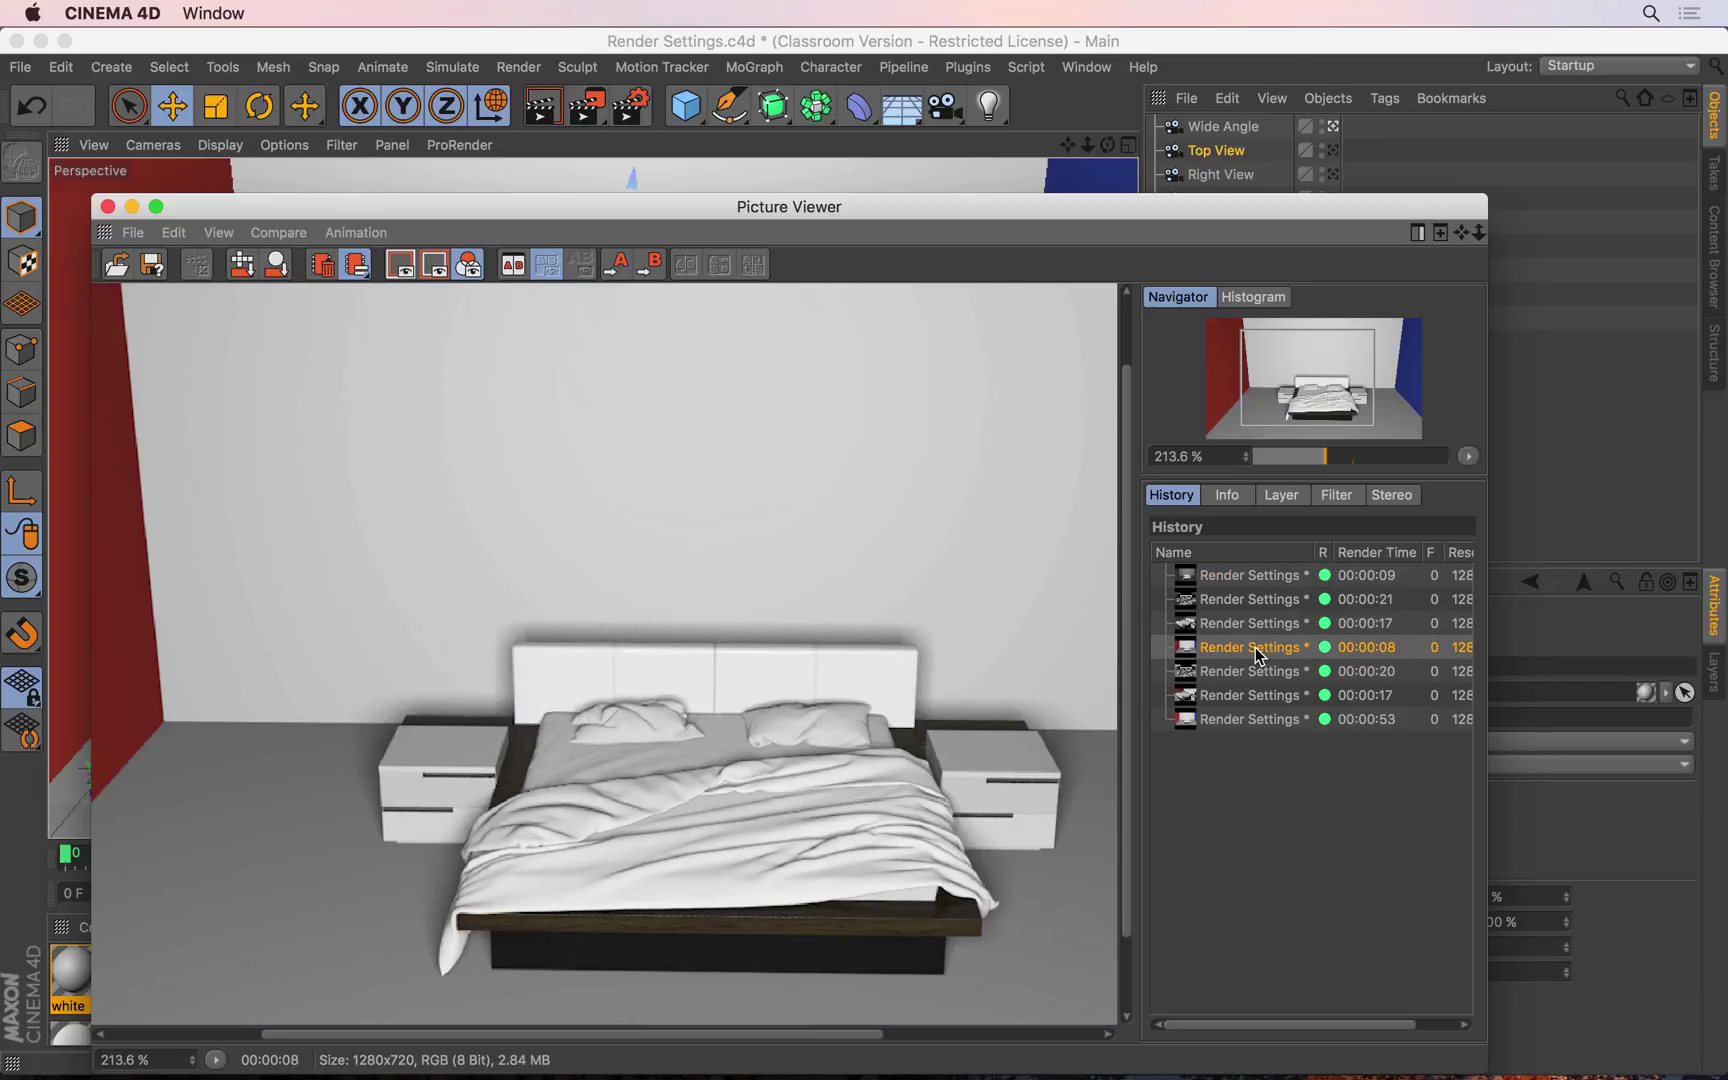
scroll(470, 779, up, 4)
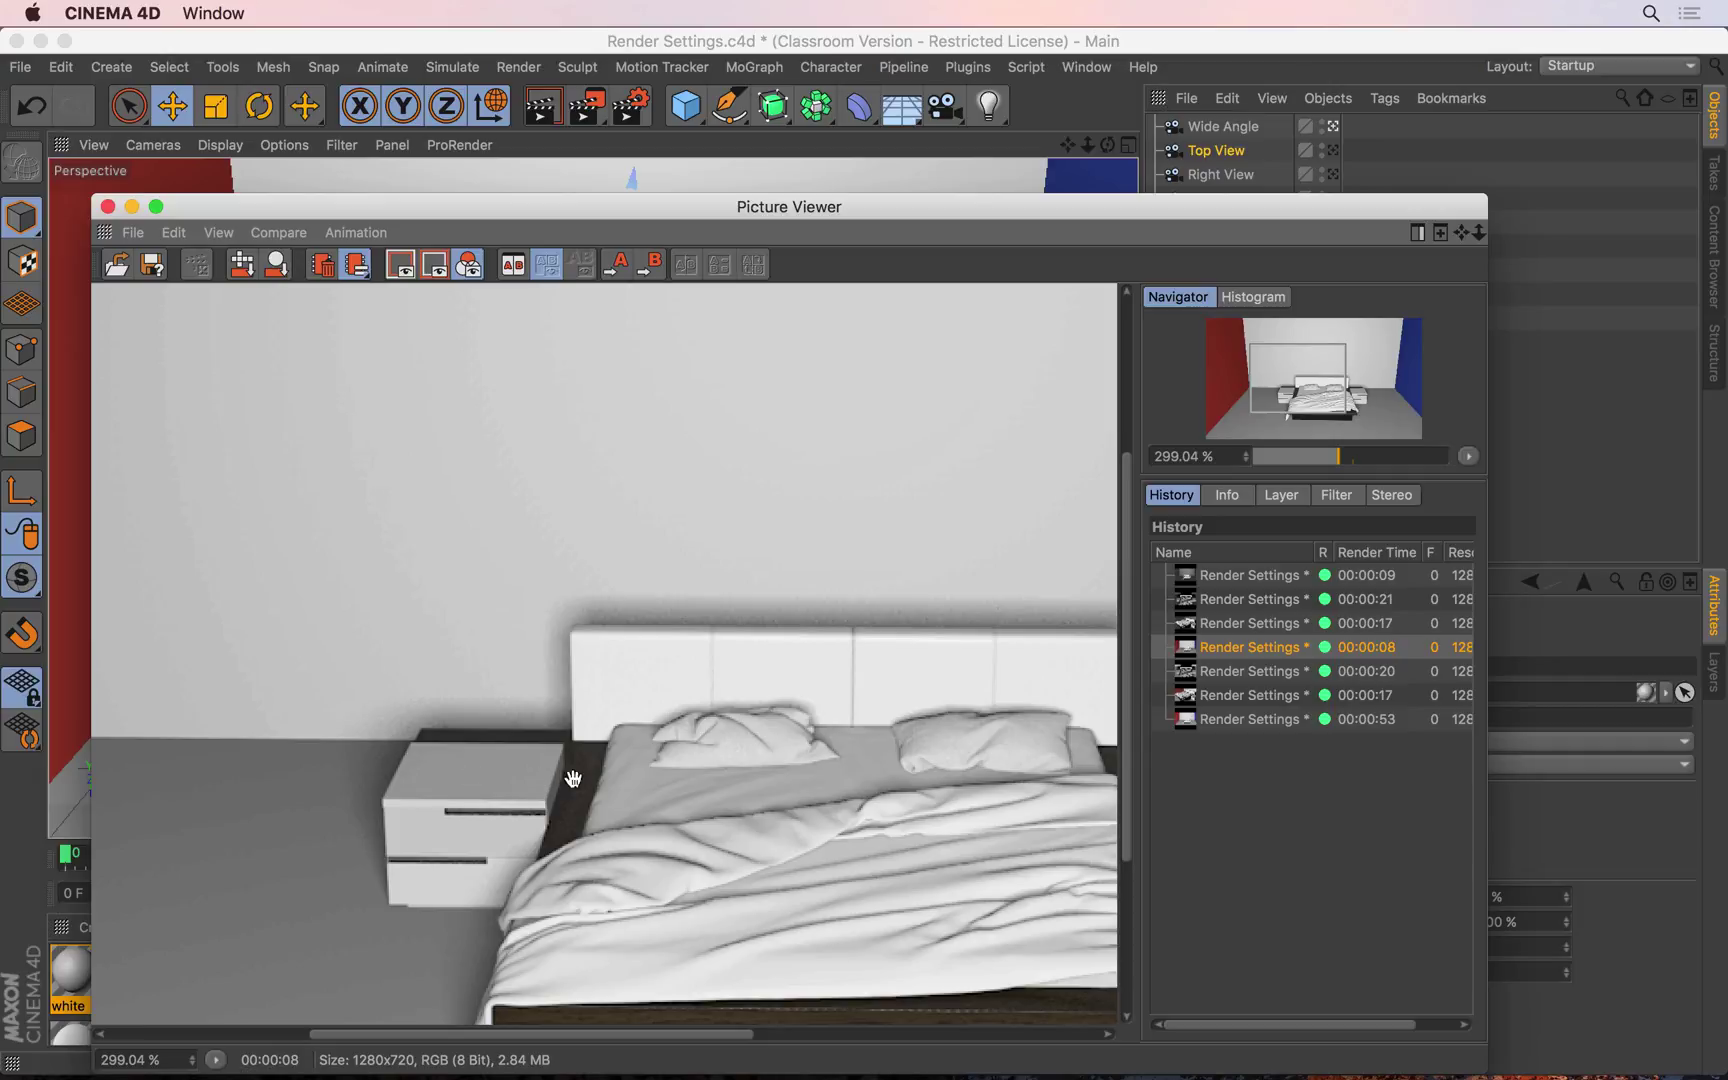
click(1274, 721)
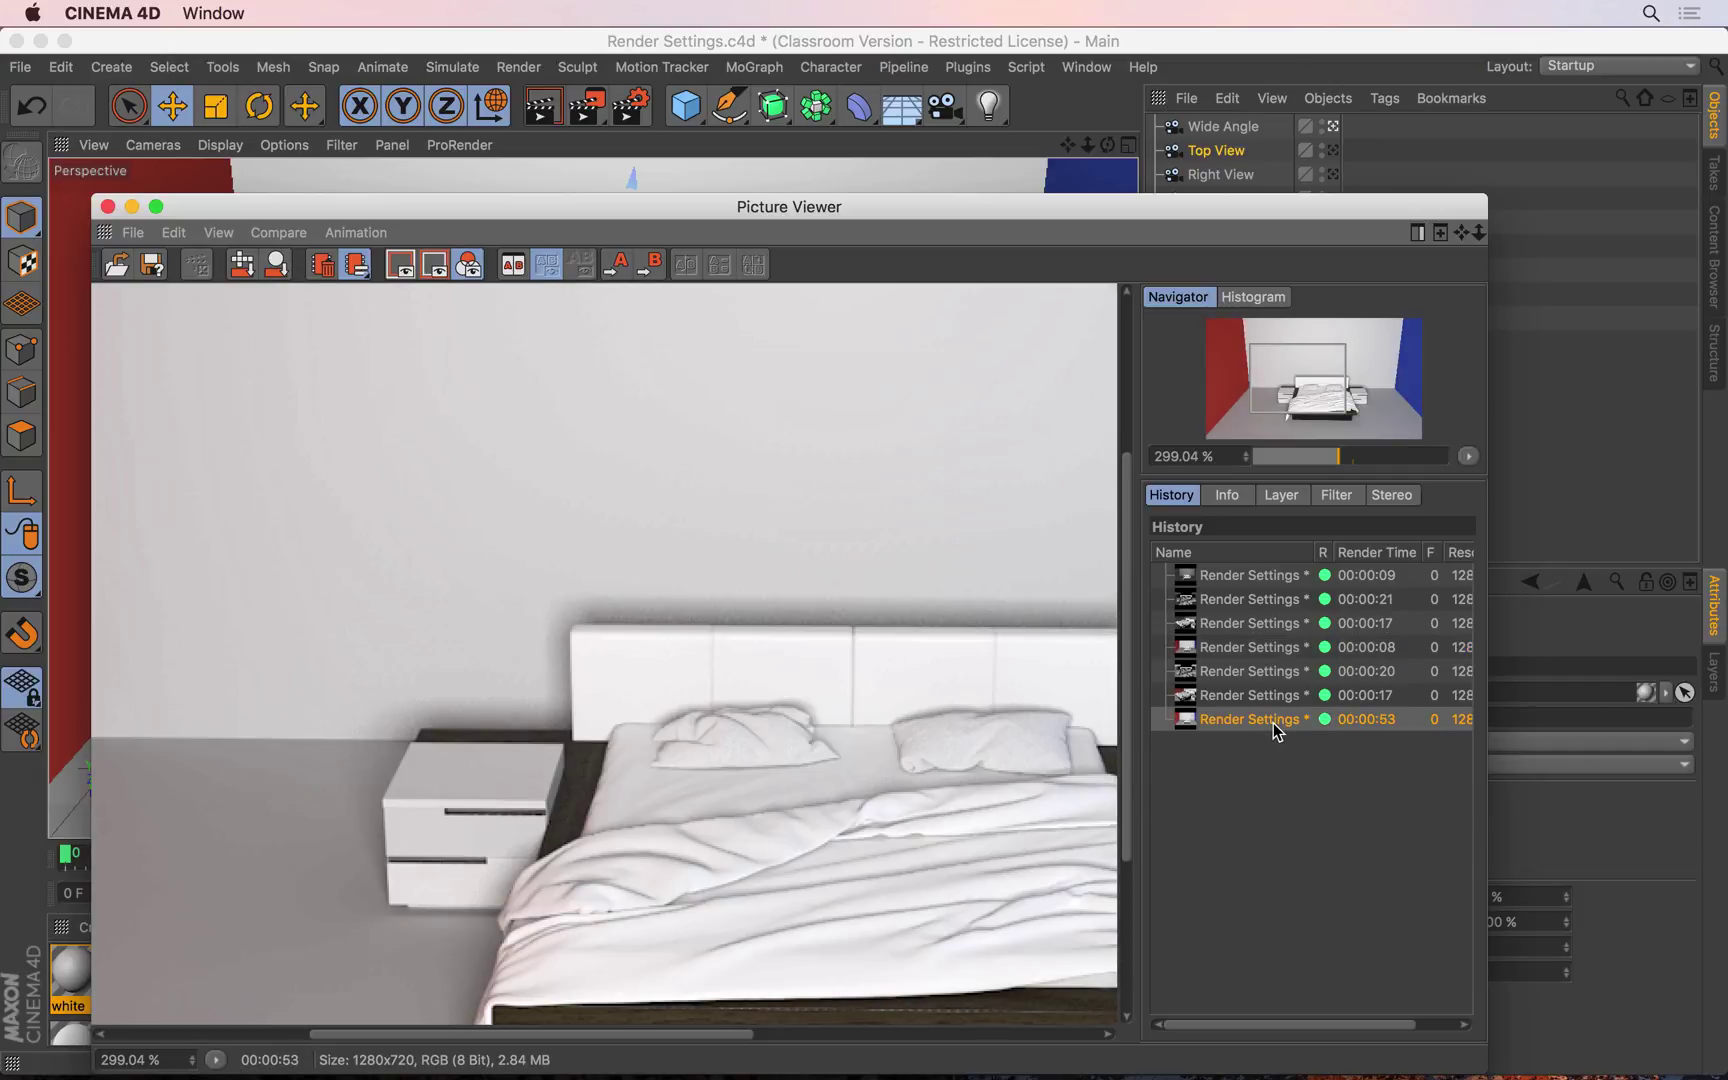
drag(185, 567, 498, 552)
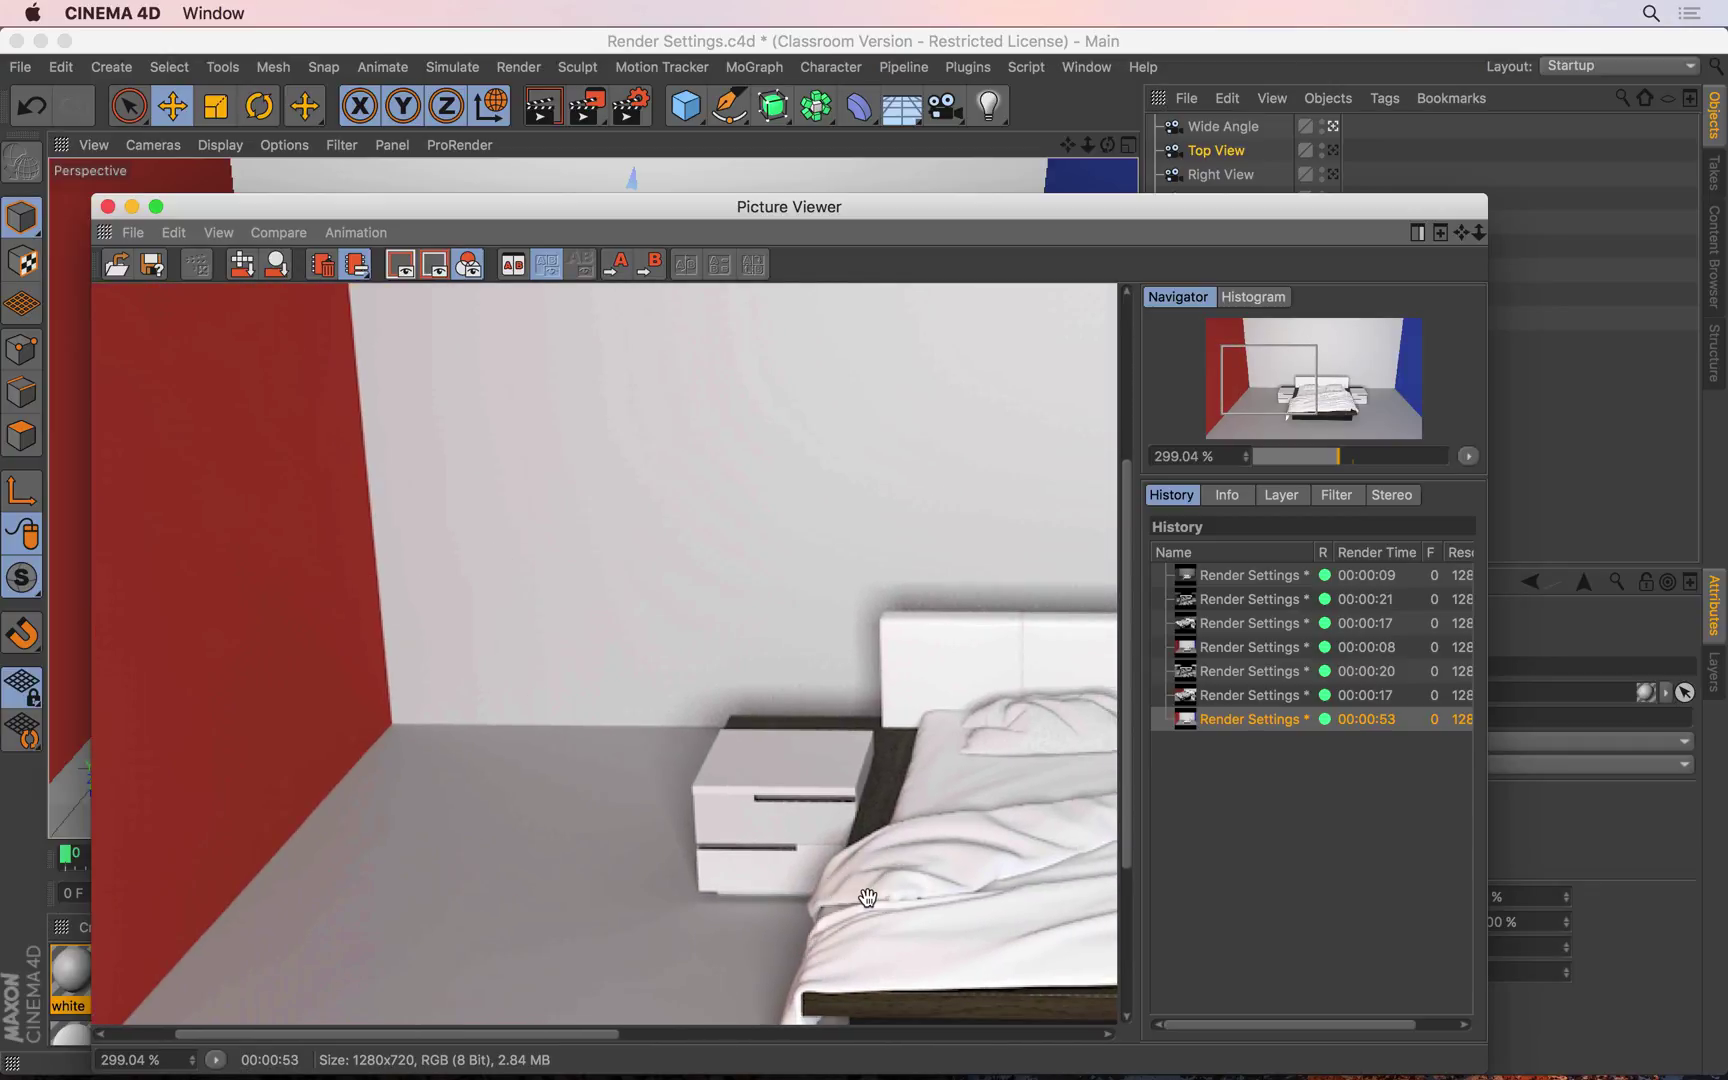
drag(829, 895, 138, 763)
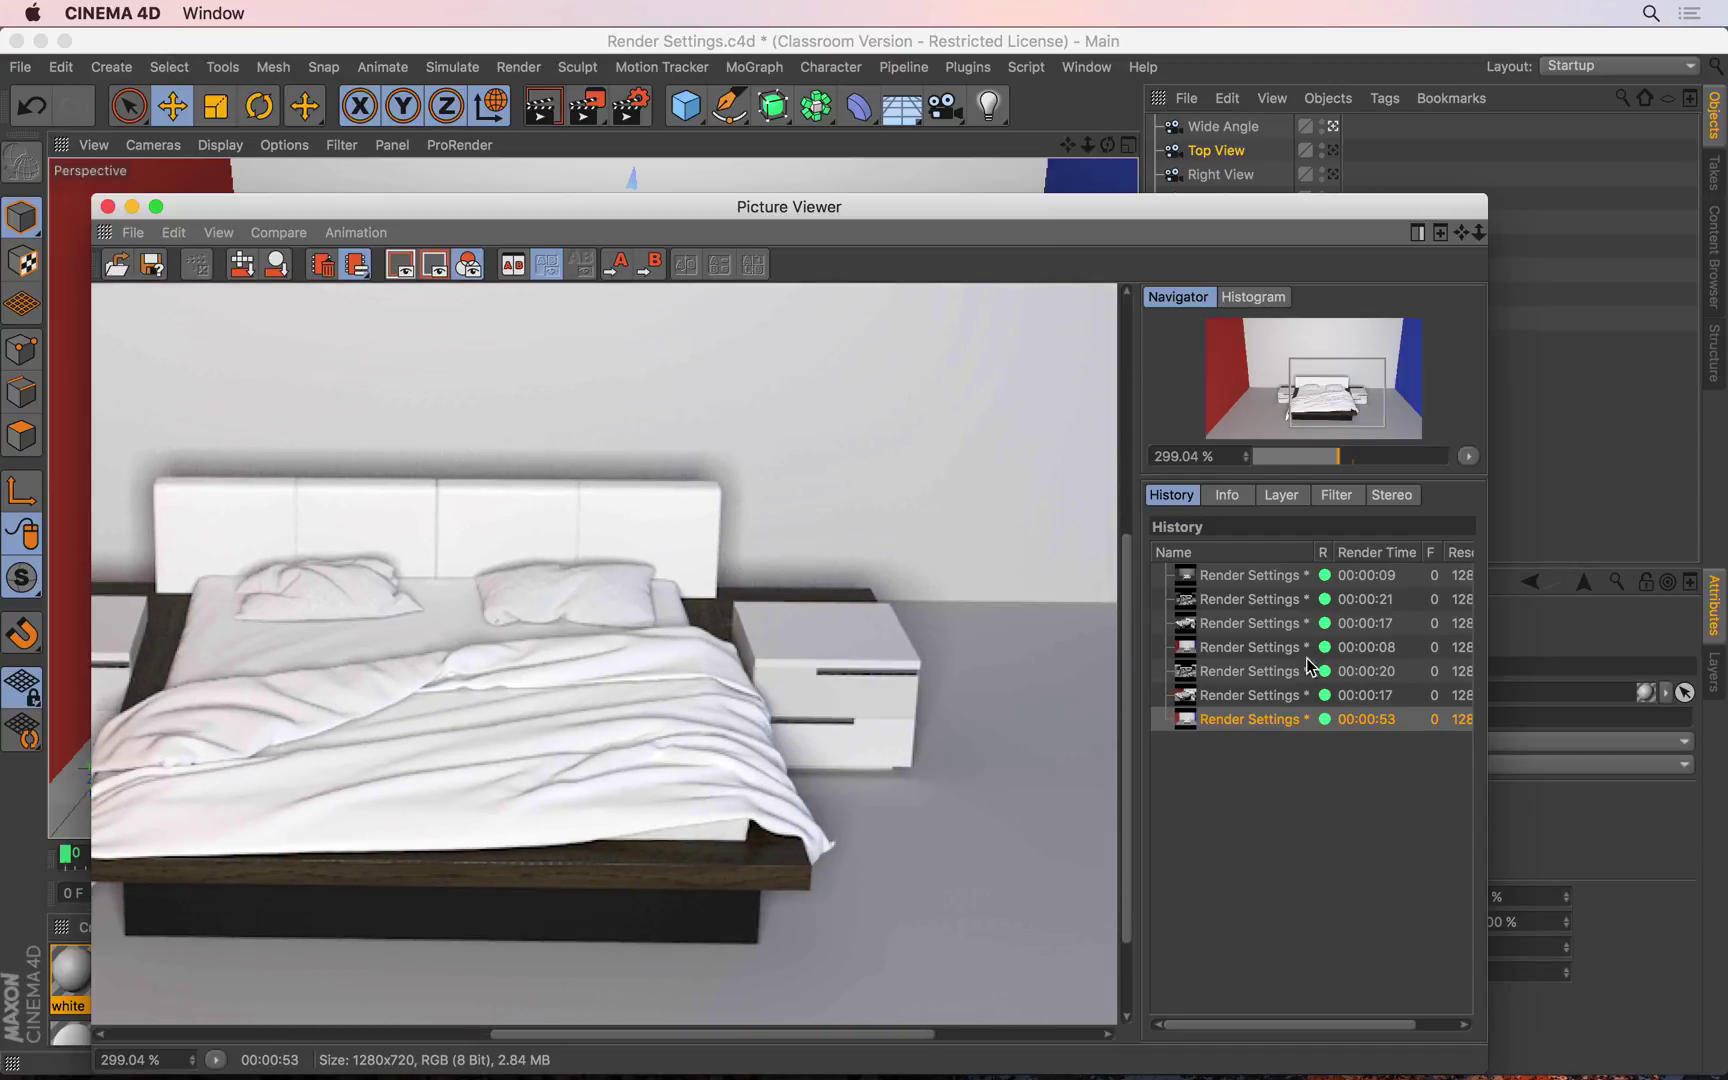
scroll(835, 698, up, 3)
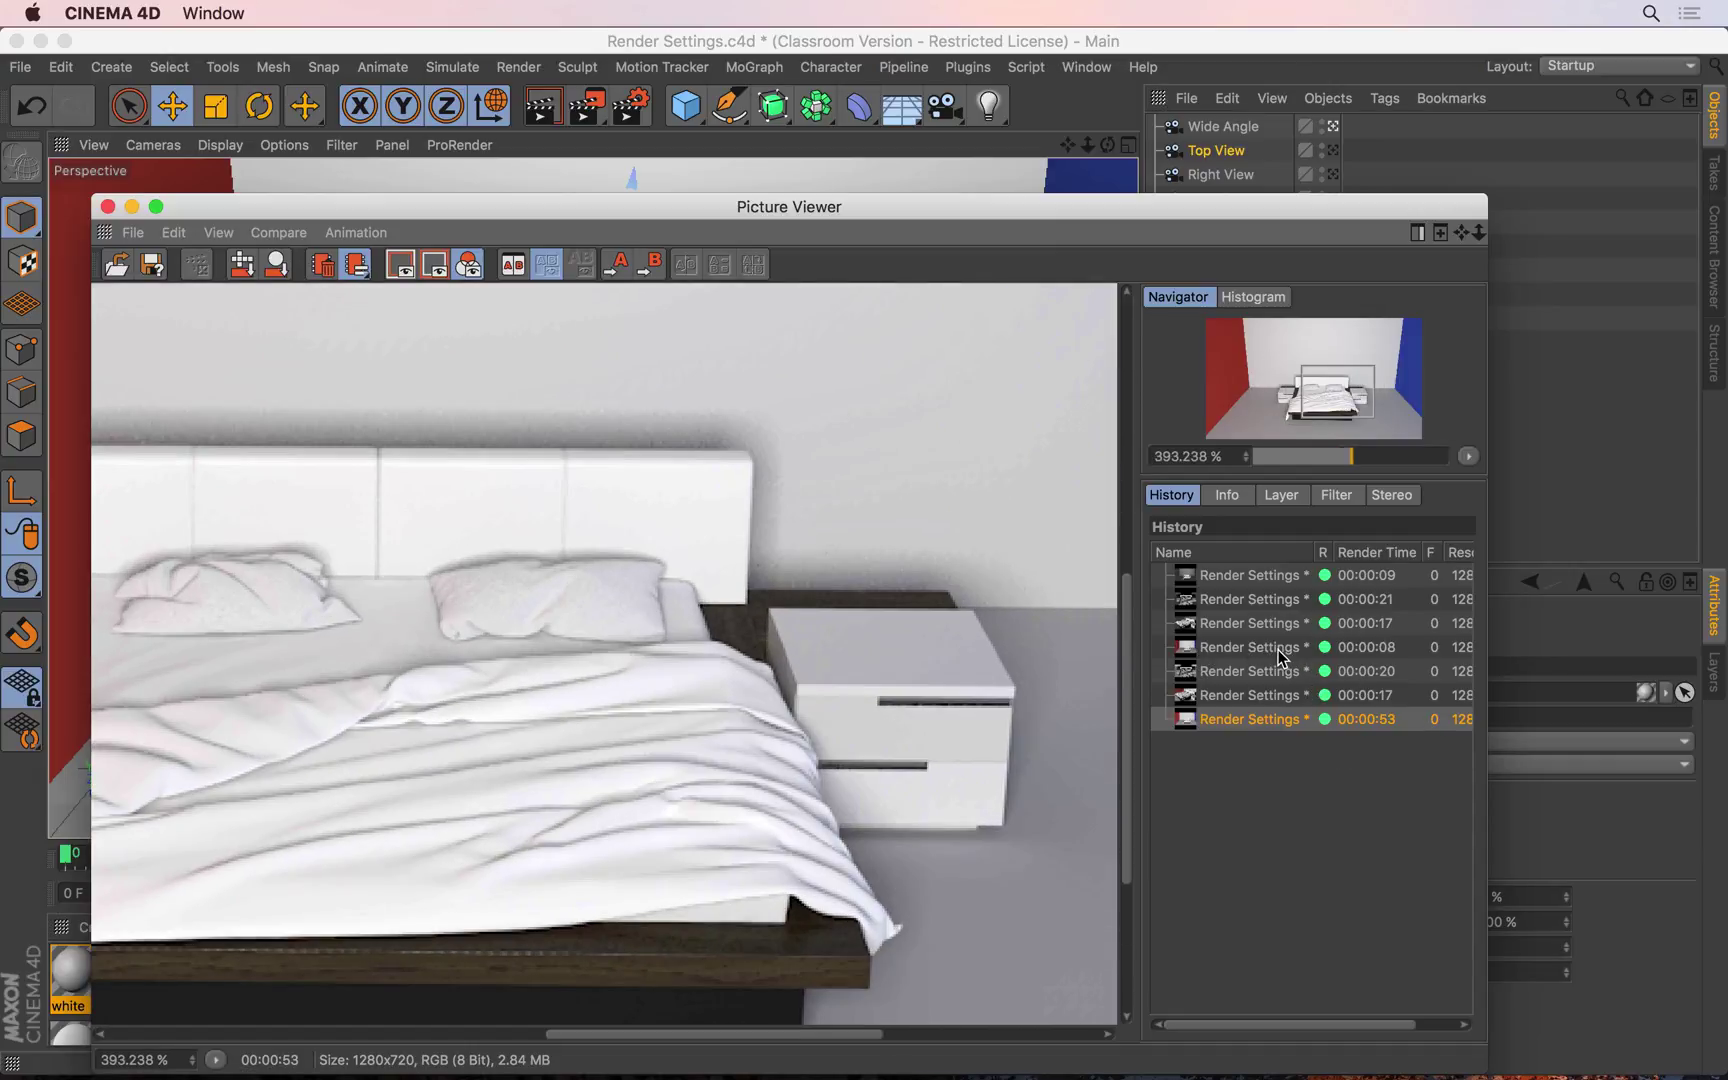
click(1283, 650)
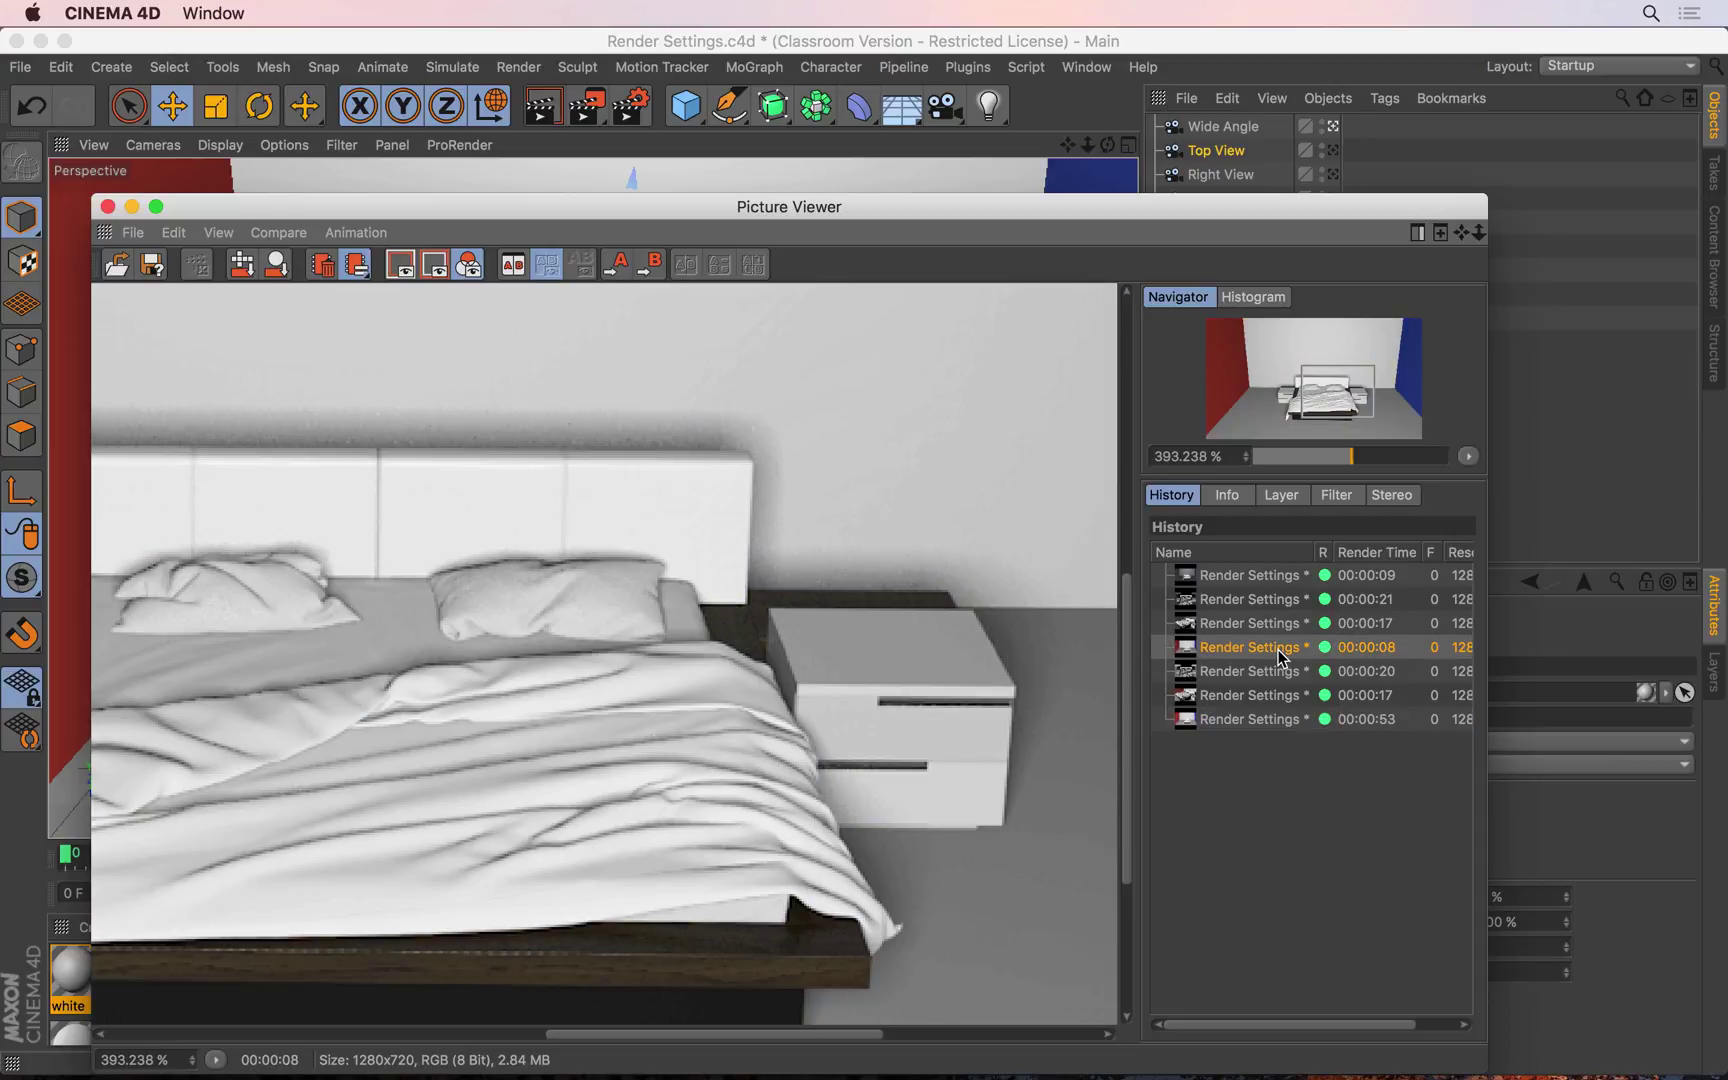
click(1275, 720)
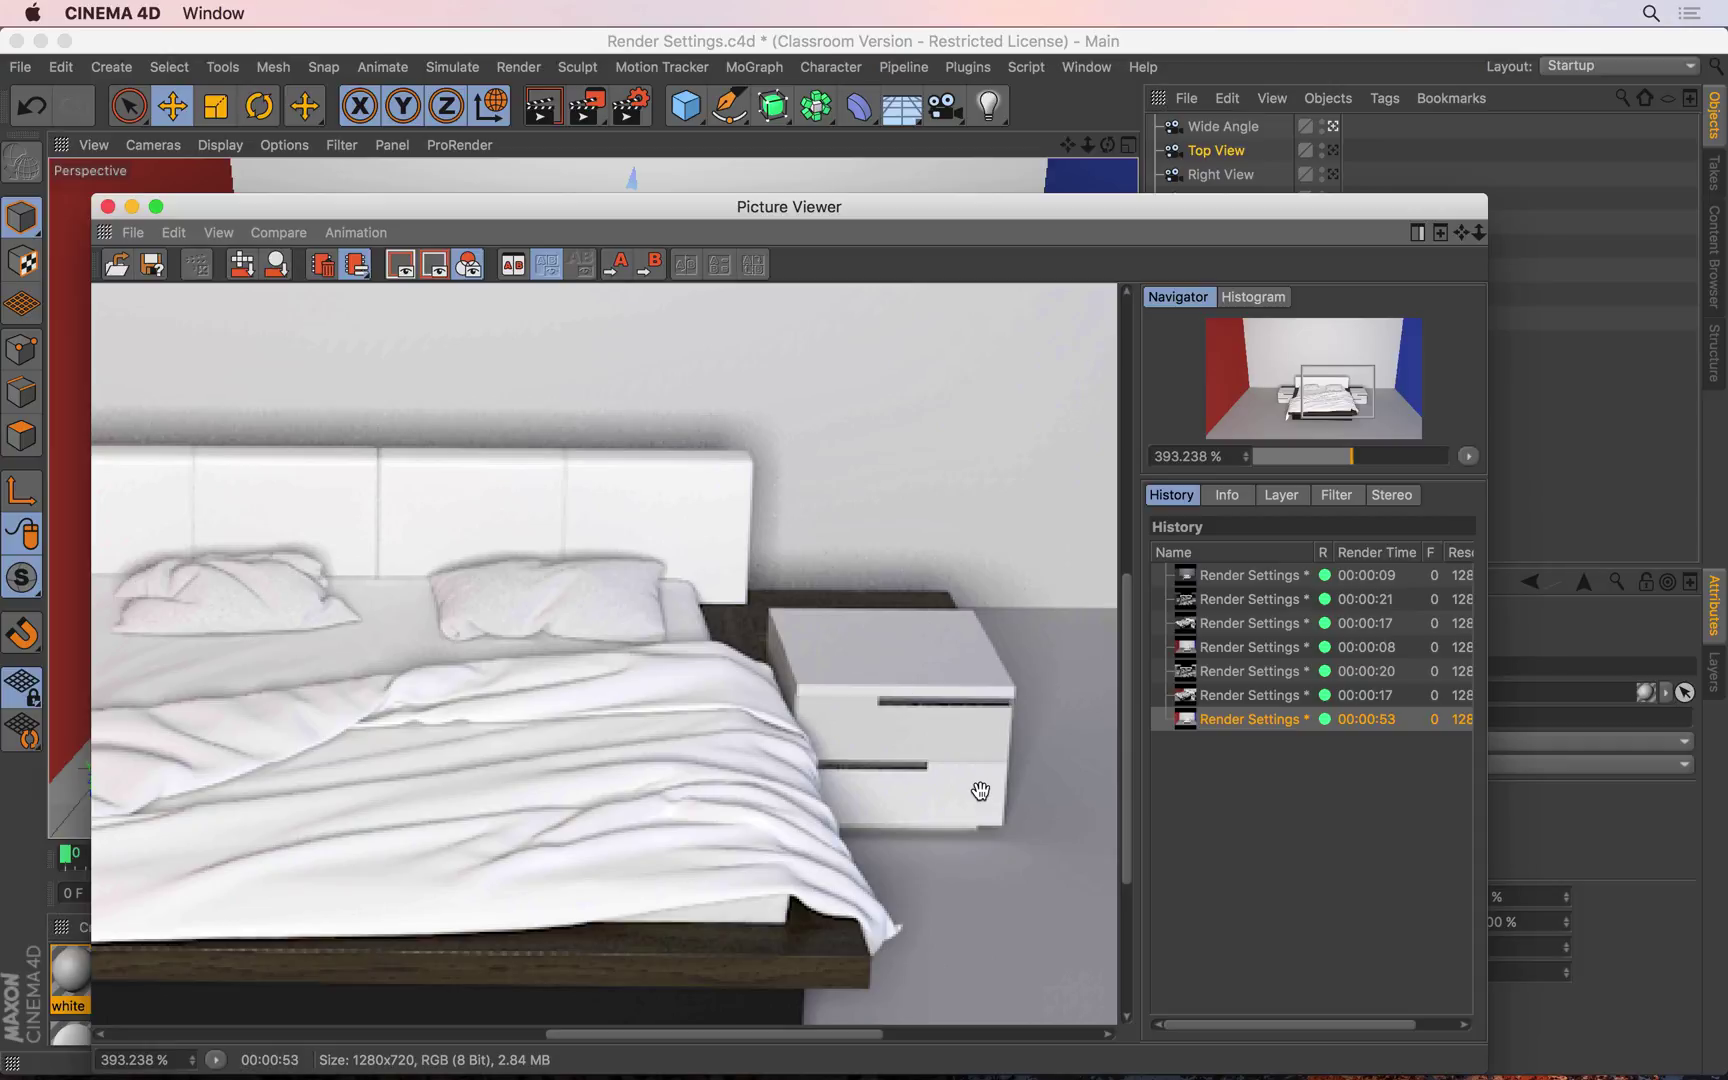
drag(426, 664, 782, 672)
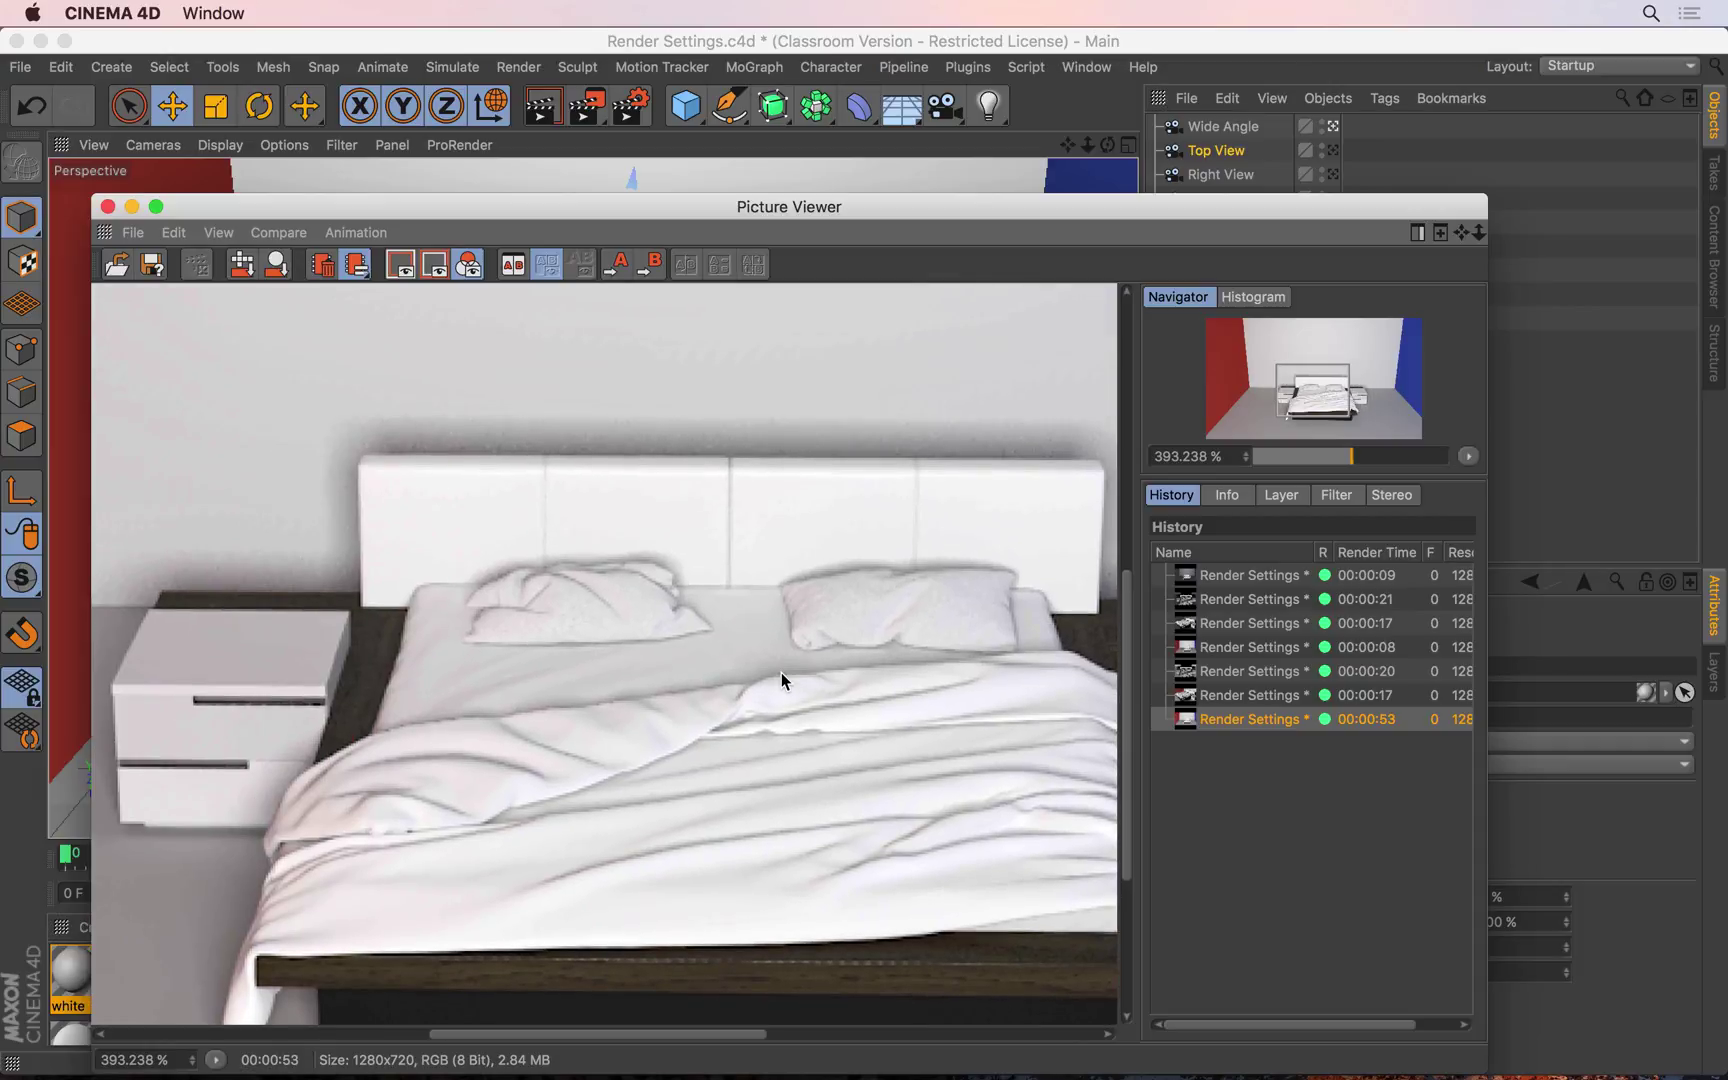
click(107, 206)
Step: Render the scene with Global Illumination through the Right View camera to the Picture Viewer
click(1334, 175)
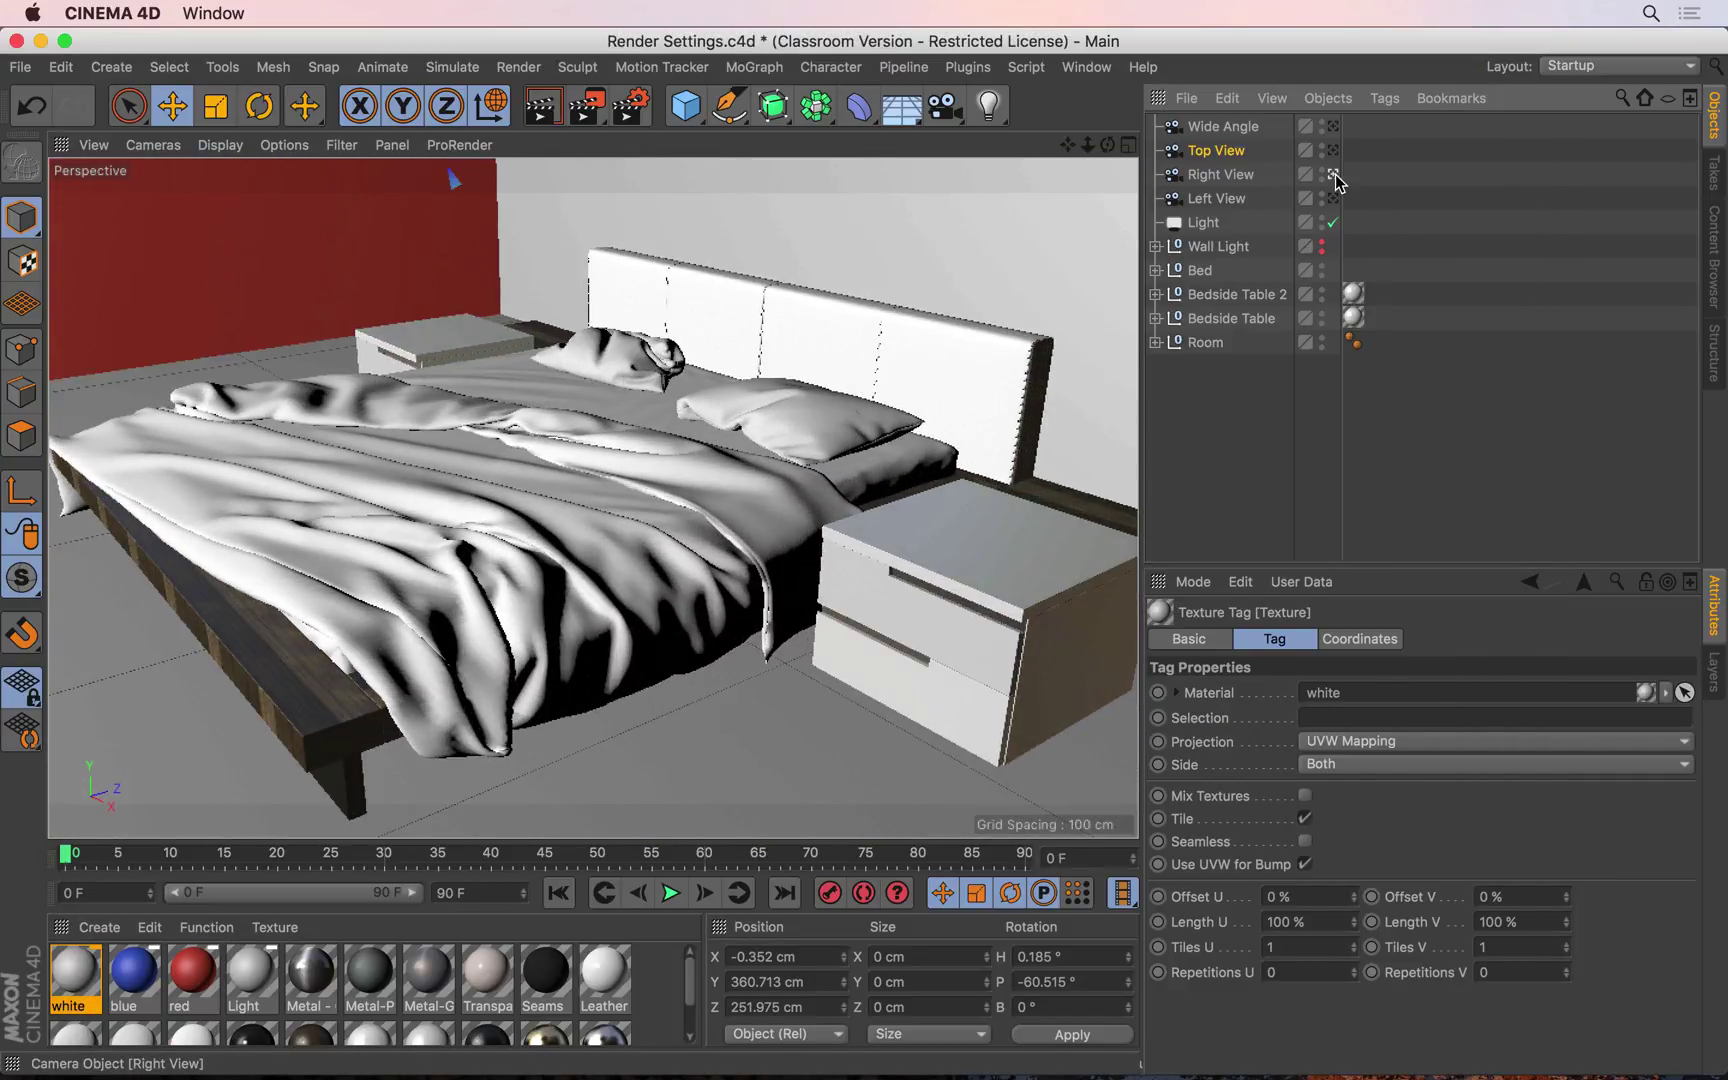
key(shift+r)
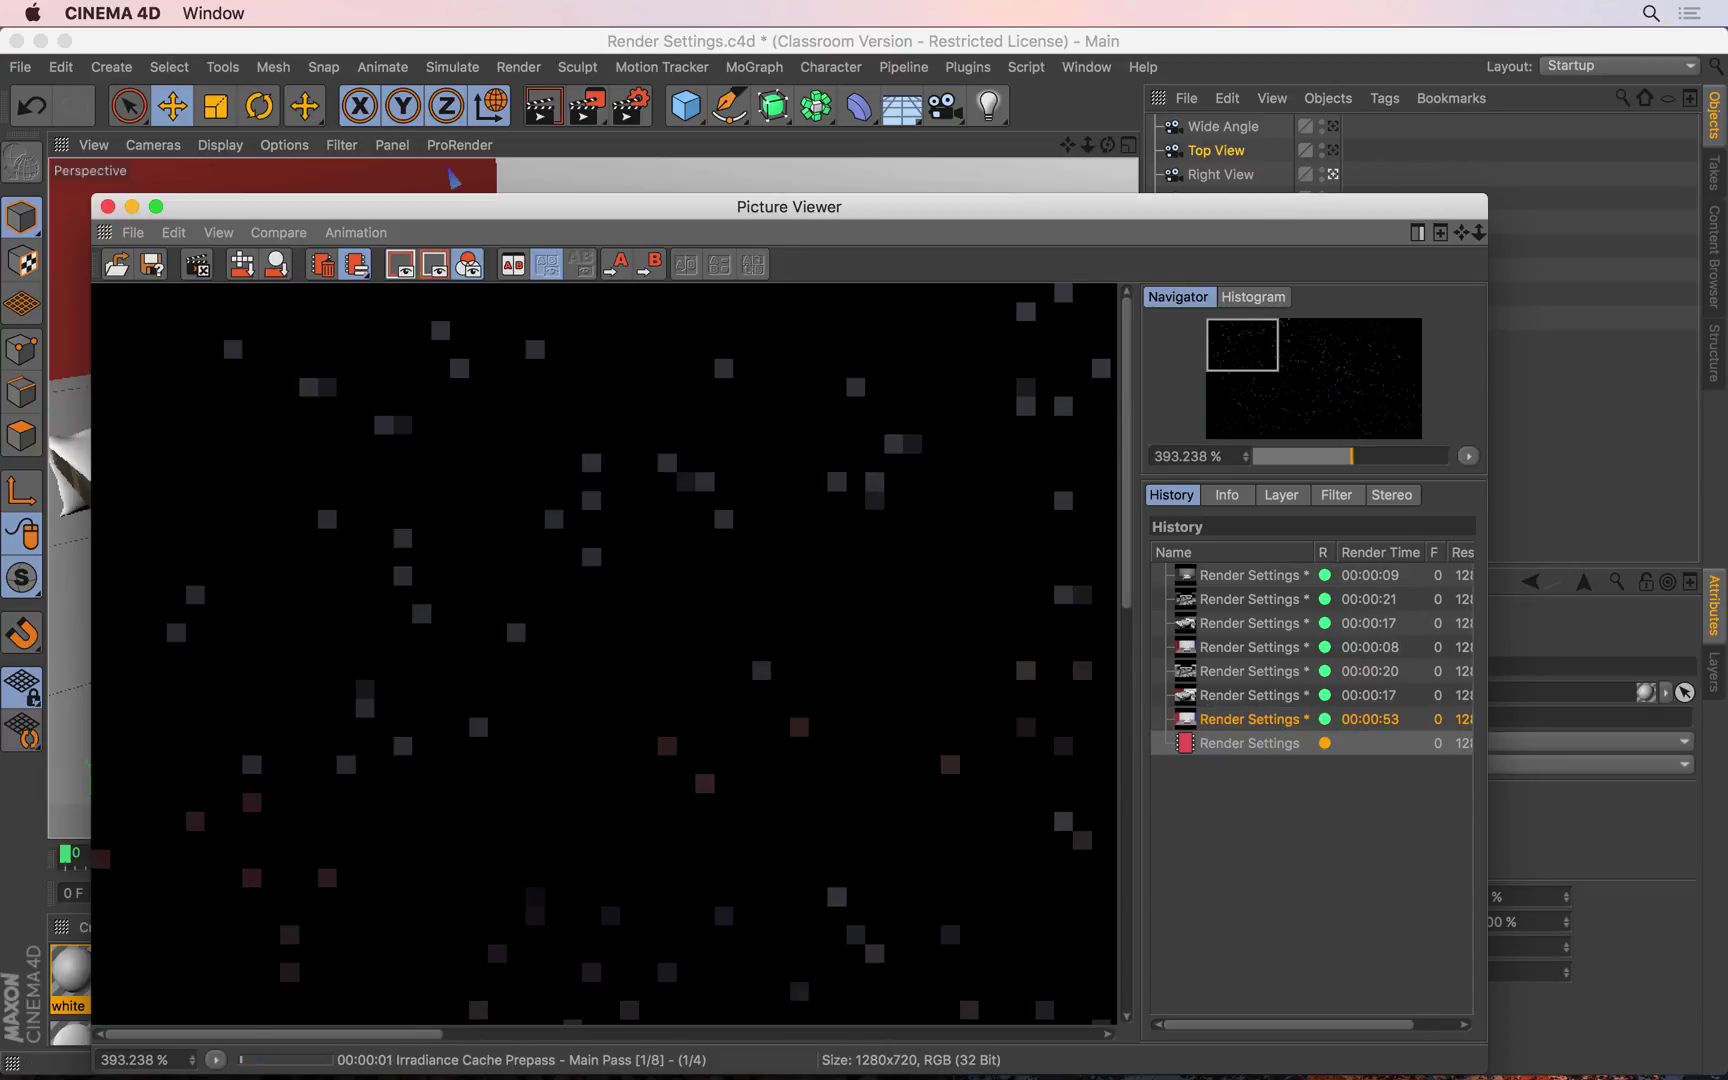
scroll(768, 528, down, 5)
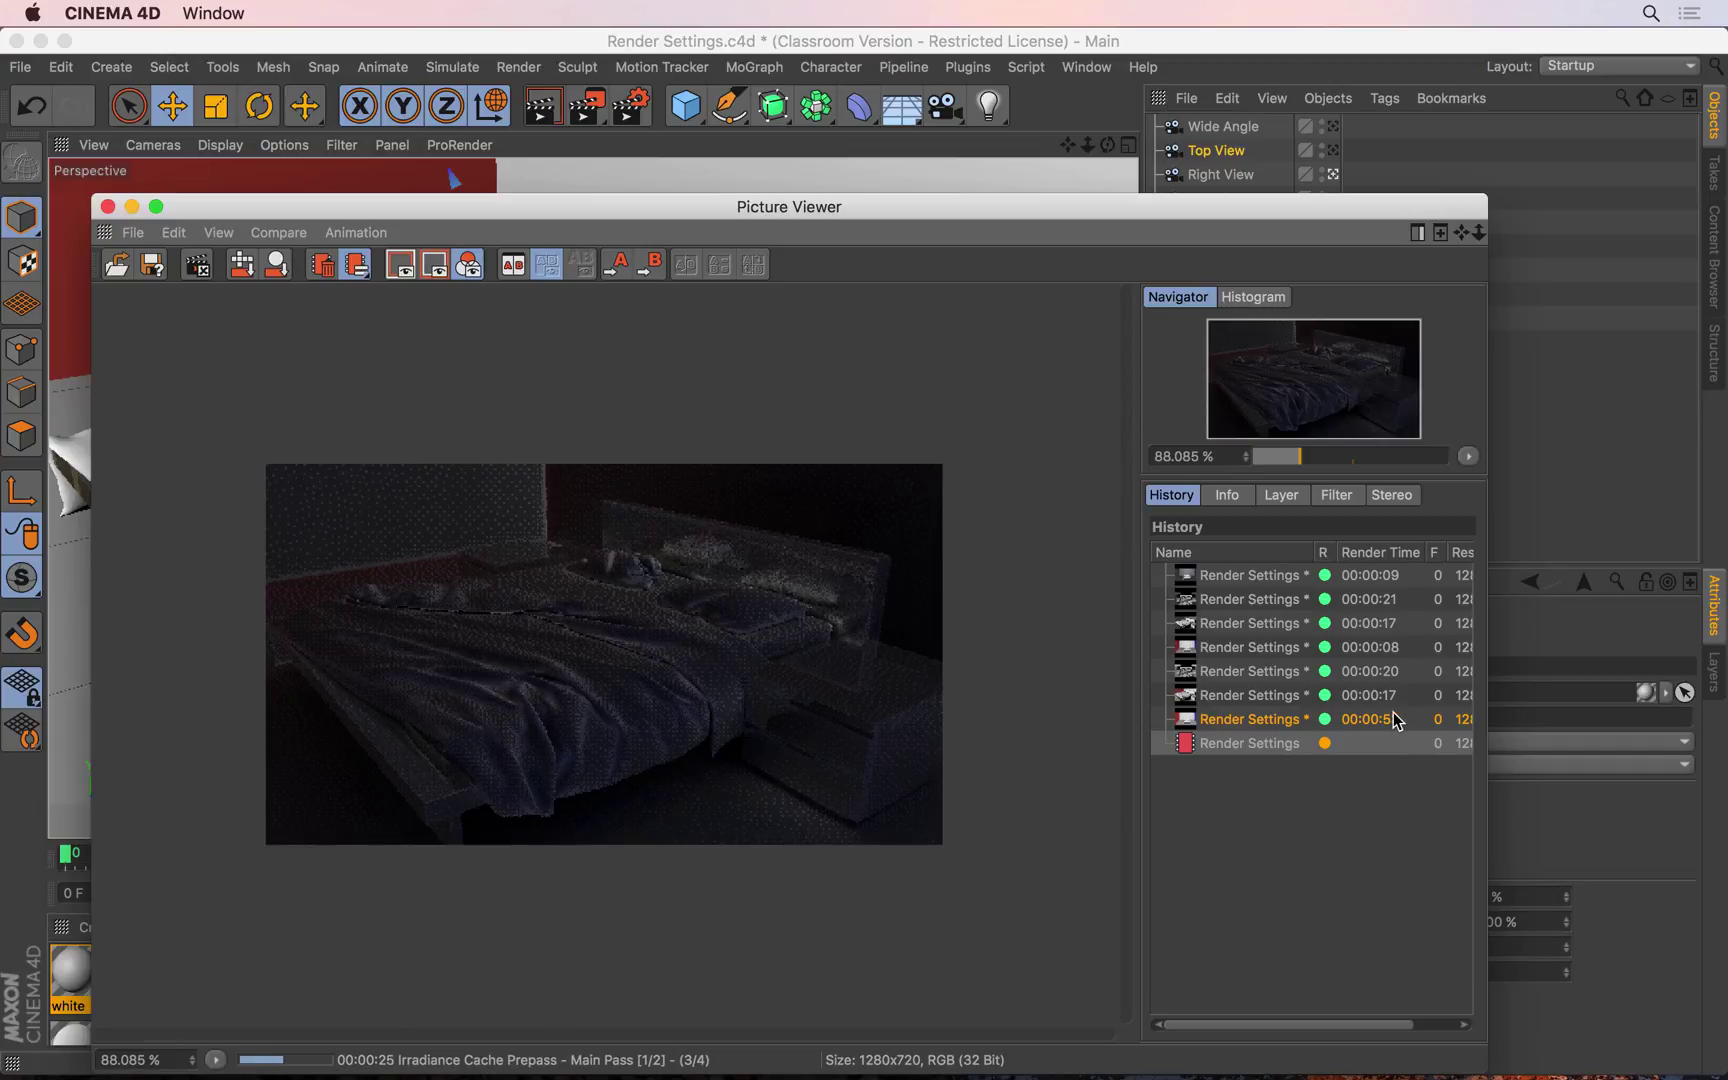
Step: Compare the recolored Right View renders with and without Global Illumination, examining the bed's shadows and color bleed up close
click(1386, 697)
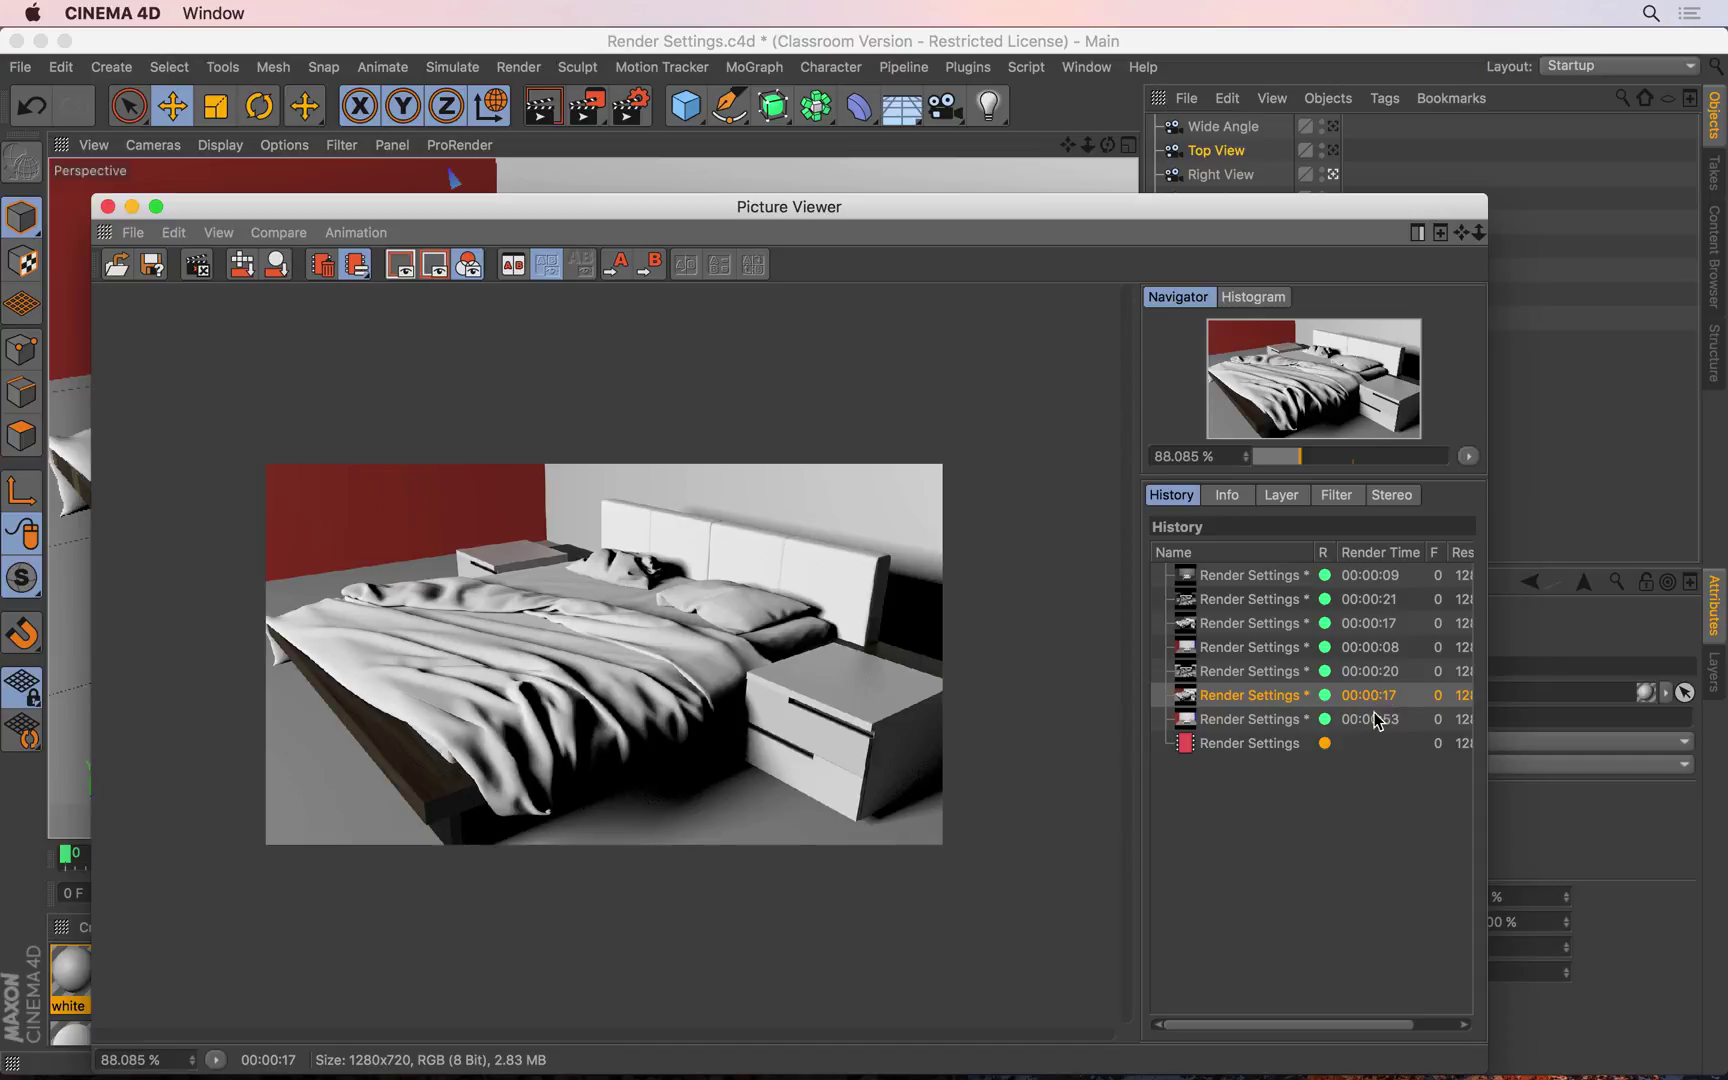
click(1366, 745)
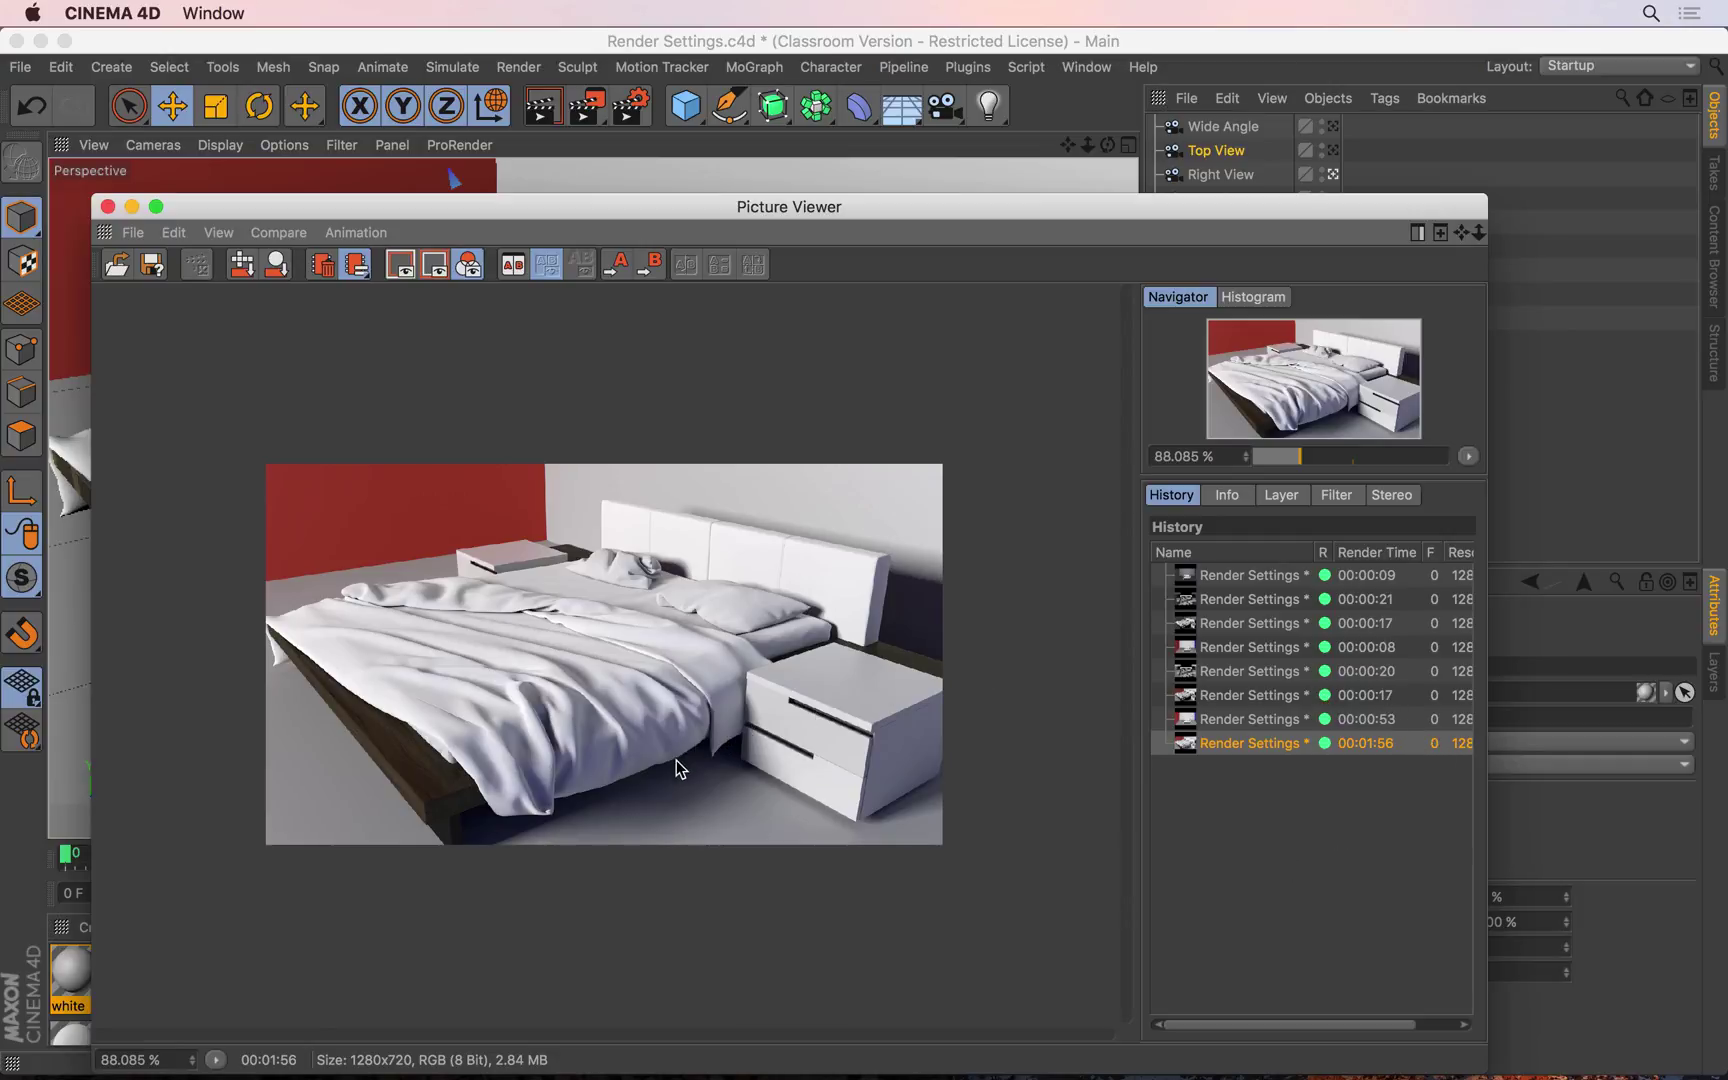
scroll(729, 727, up, 5)
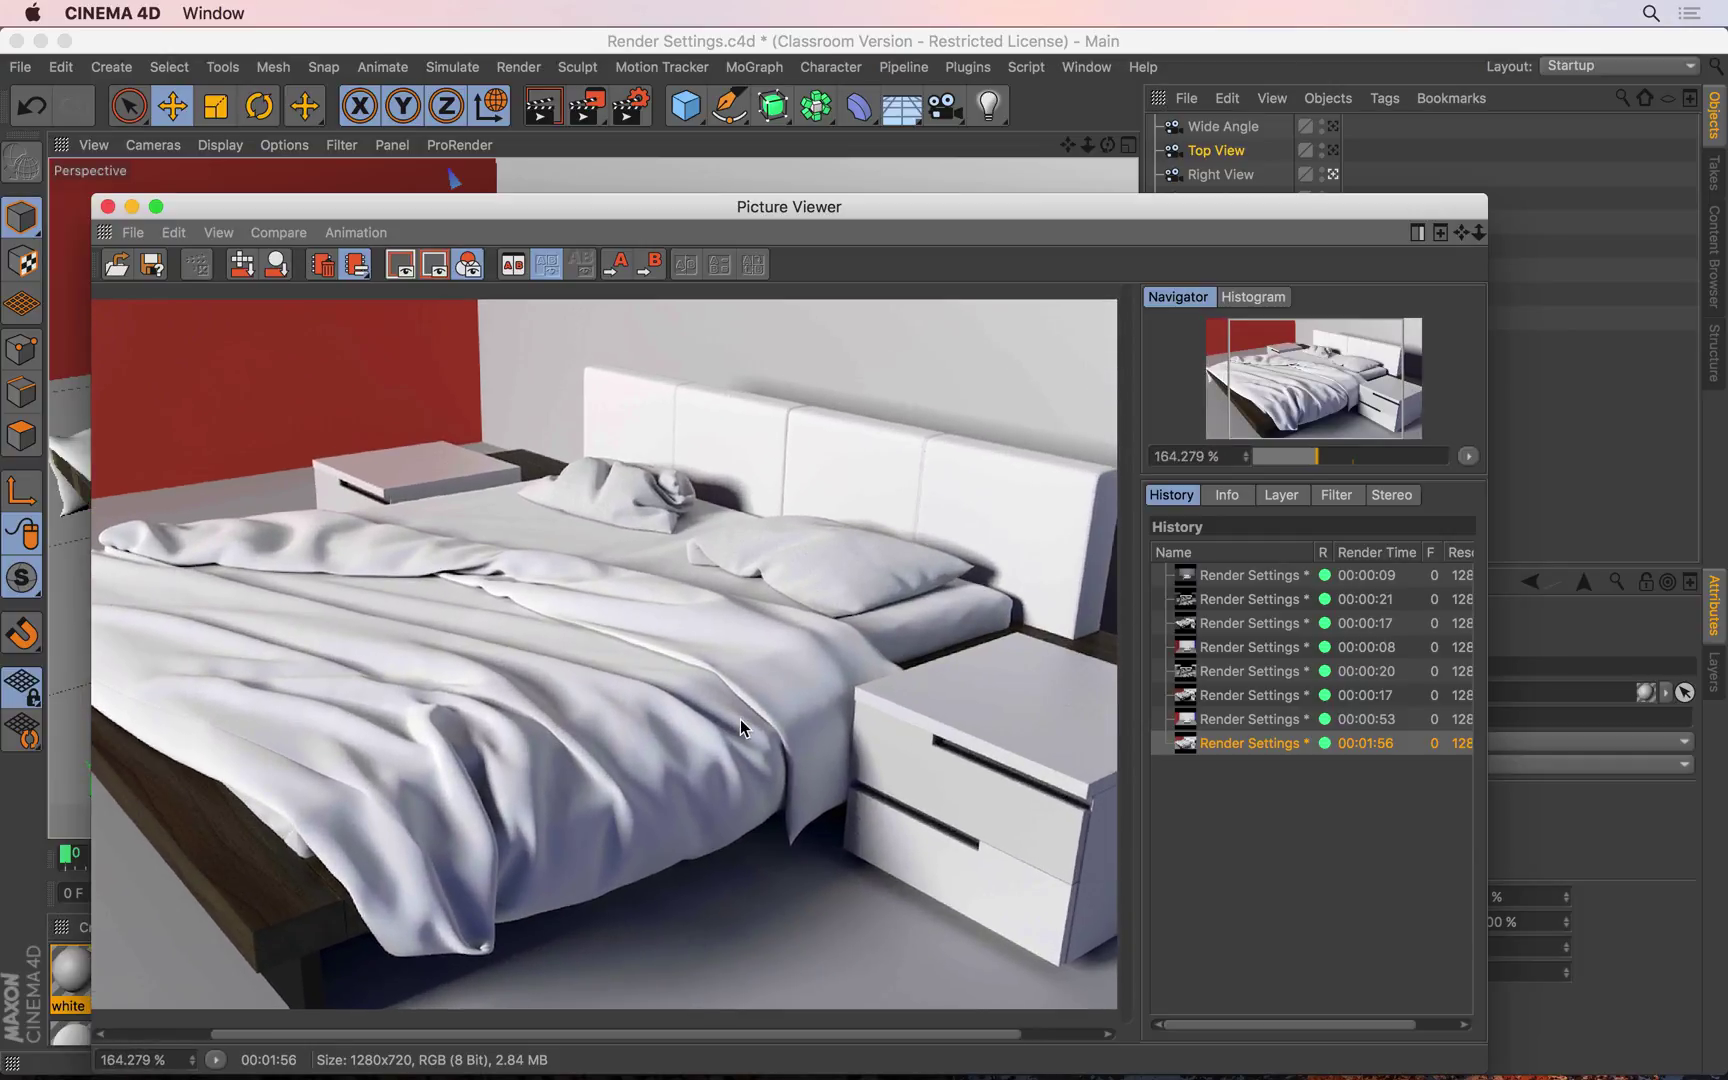
click(1401, 700)
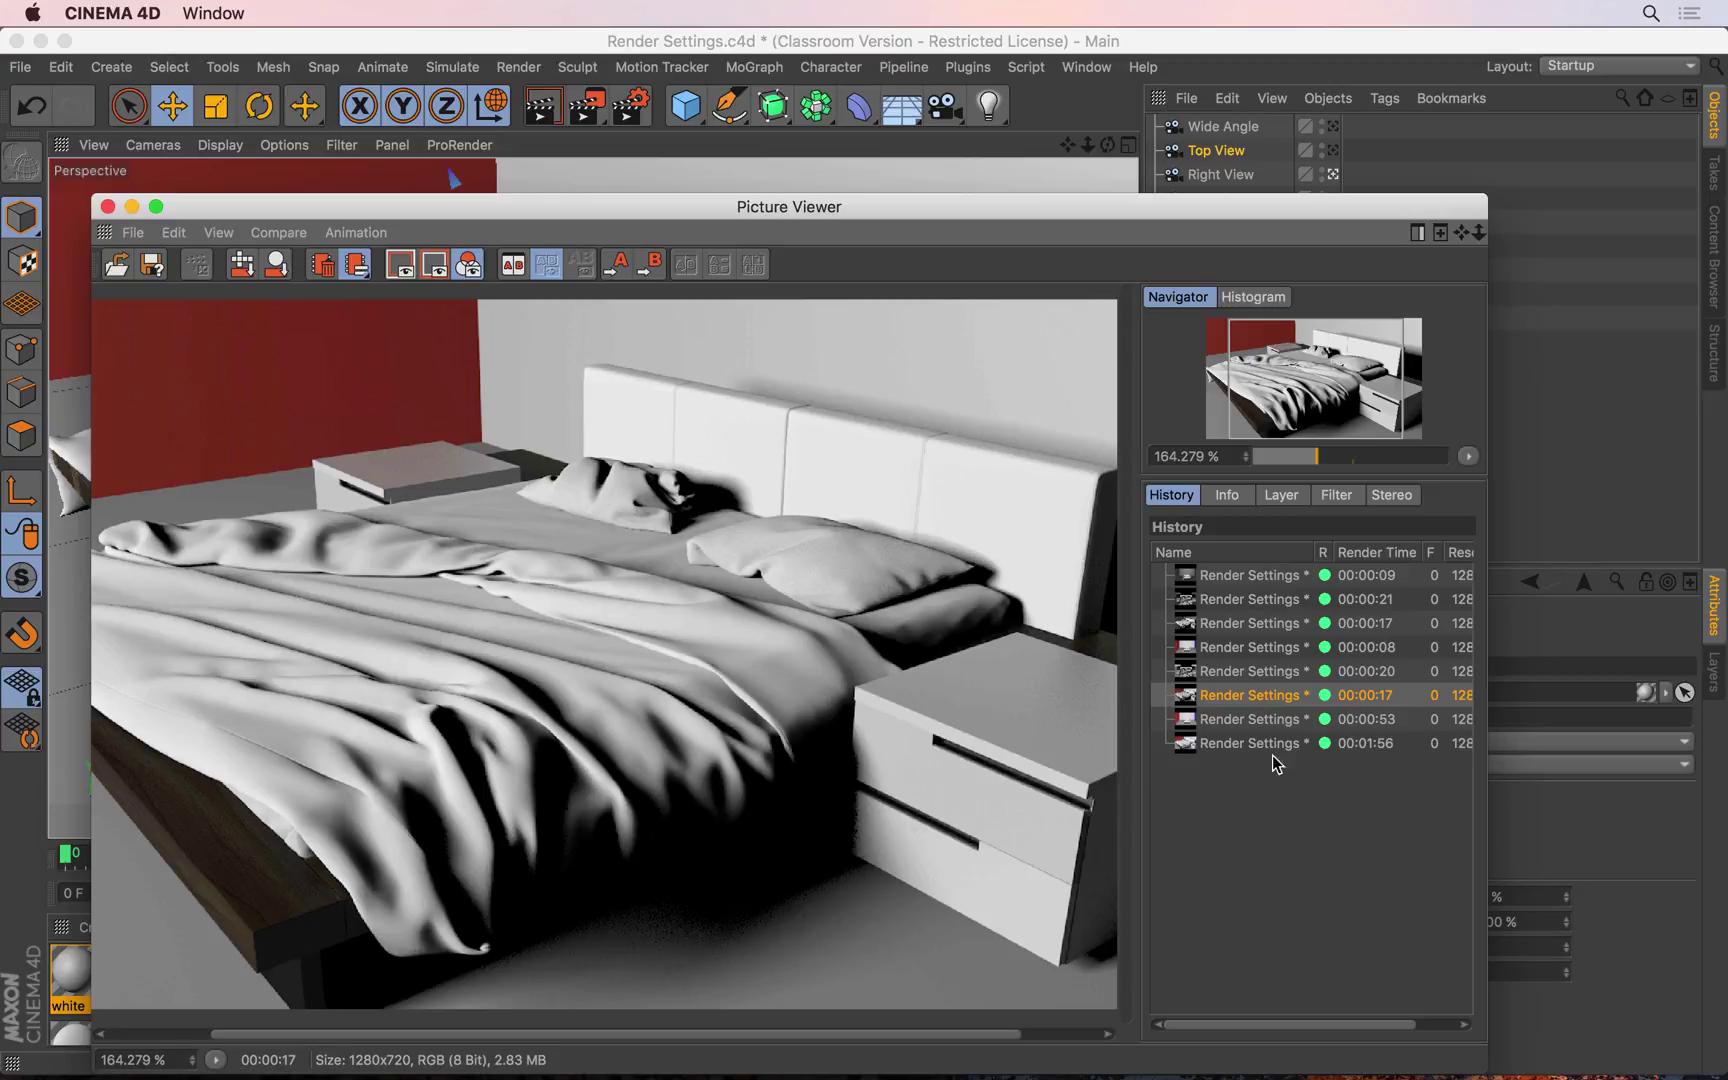
click(1374, 746)
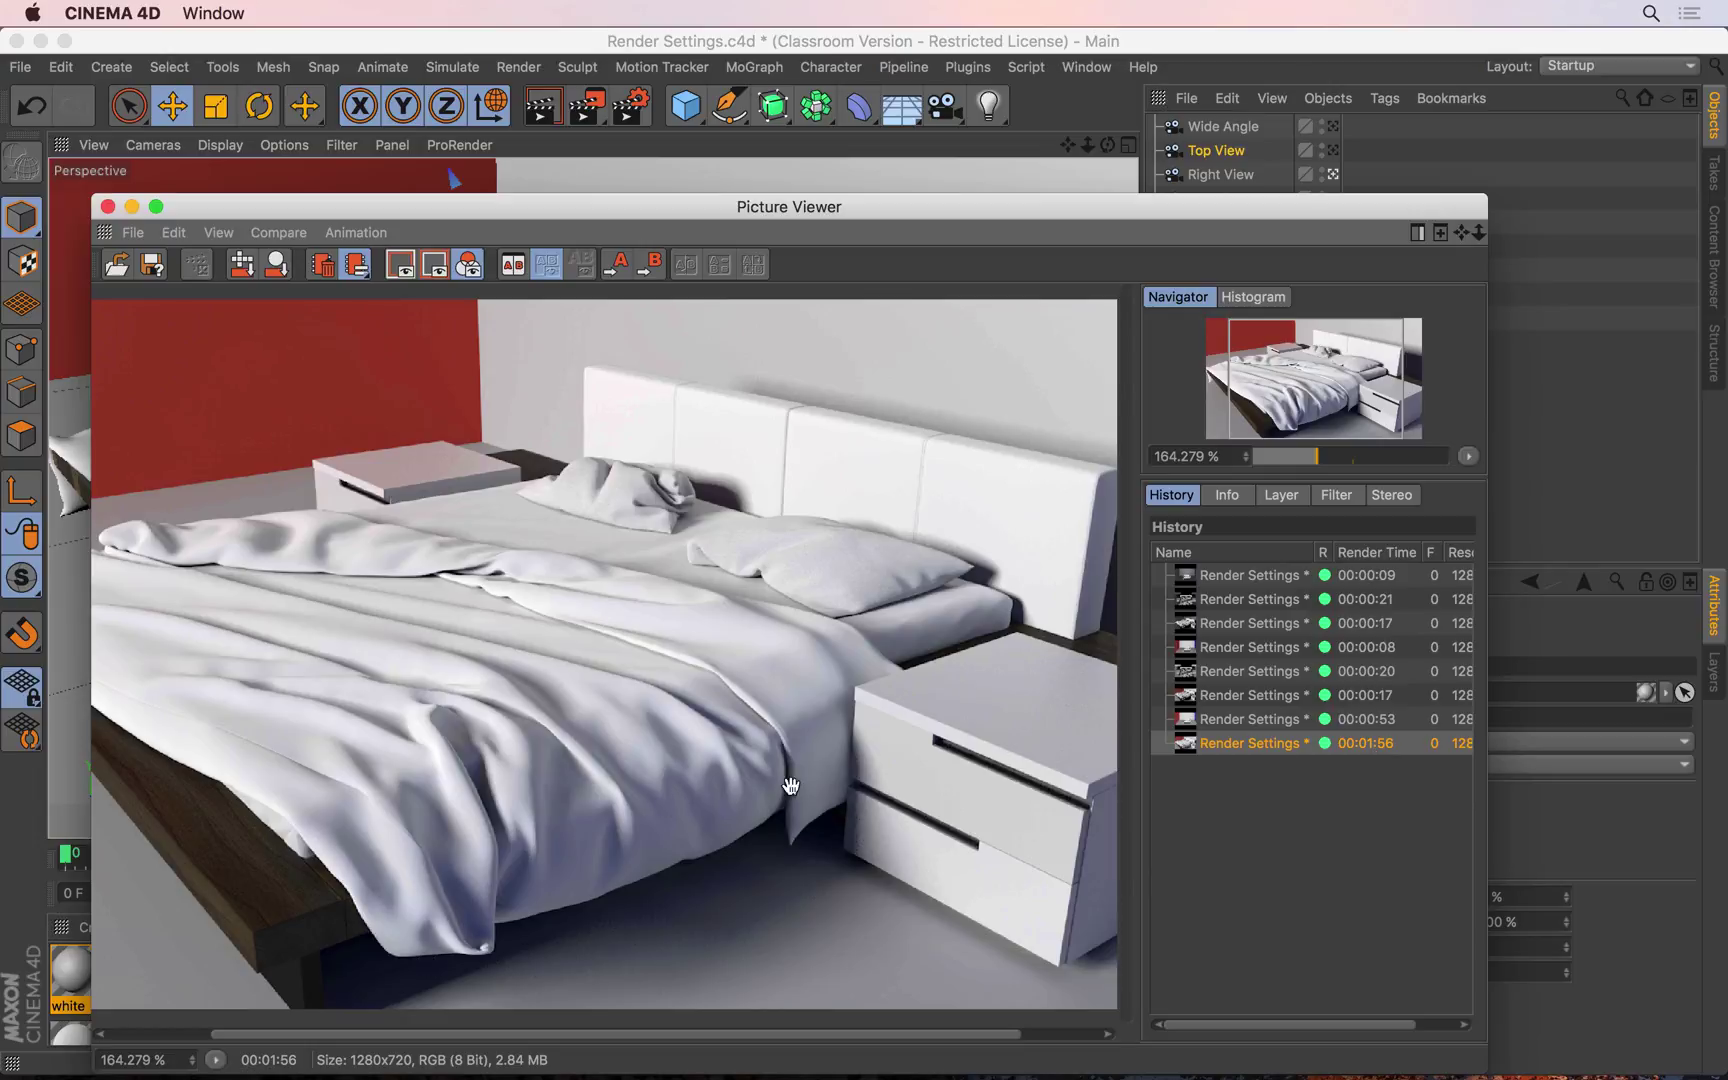
scroll(760, 825, down, 3)
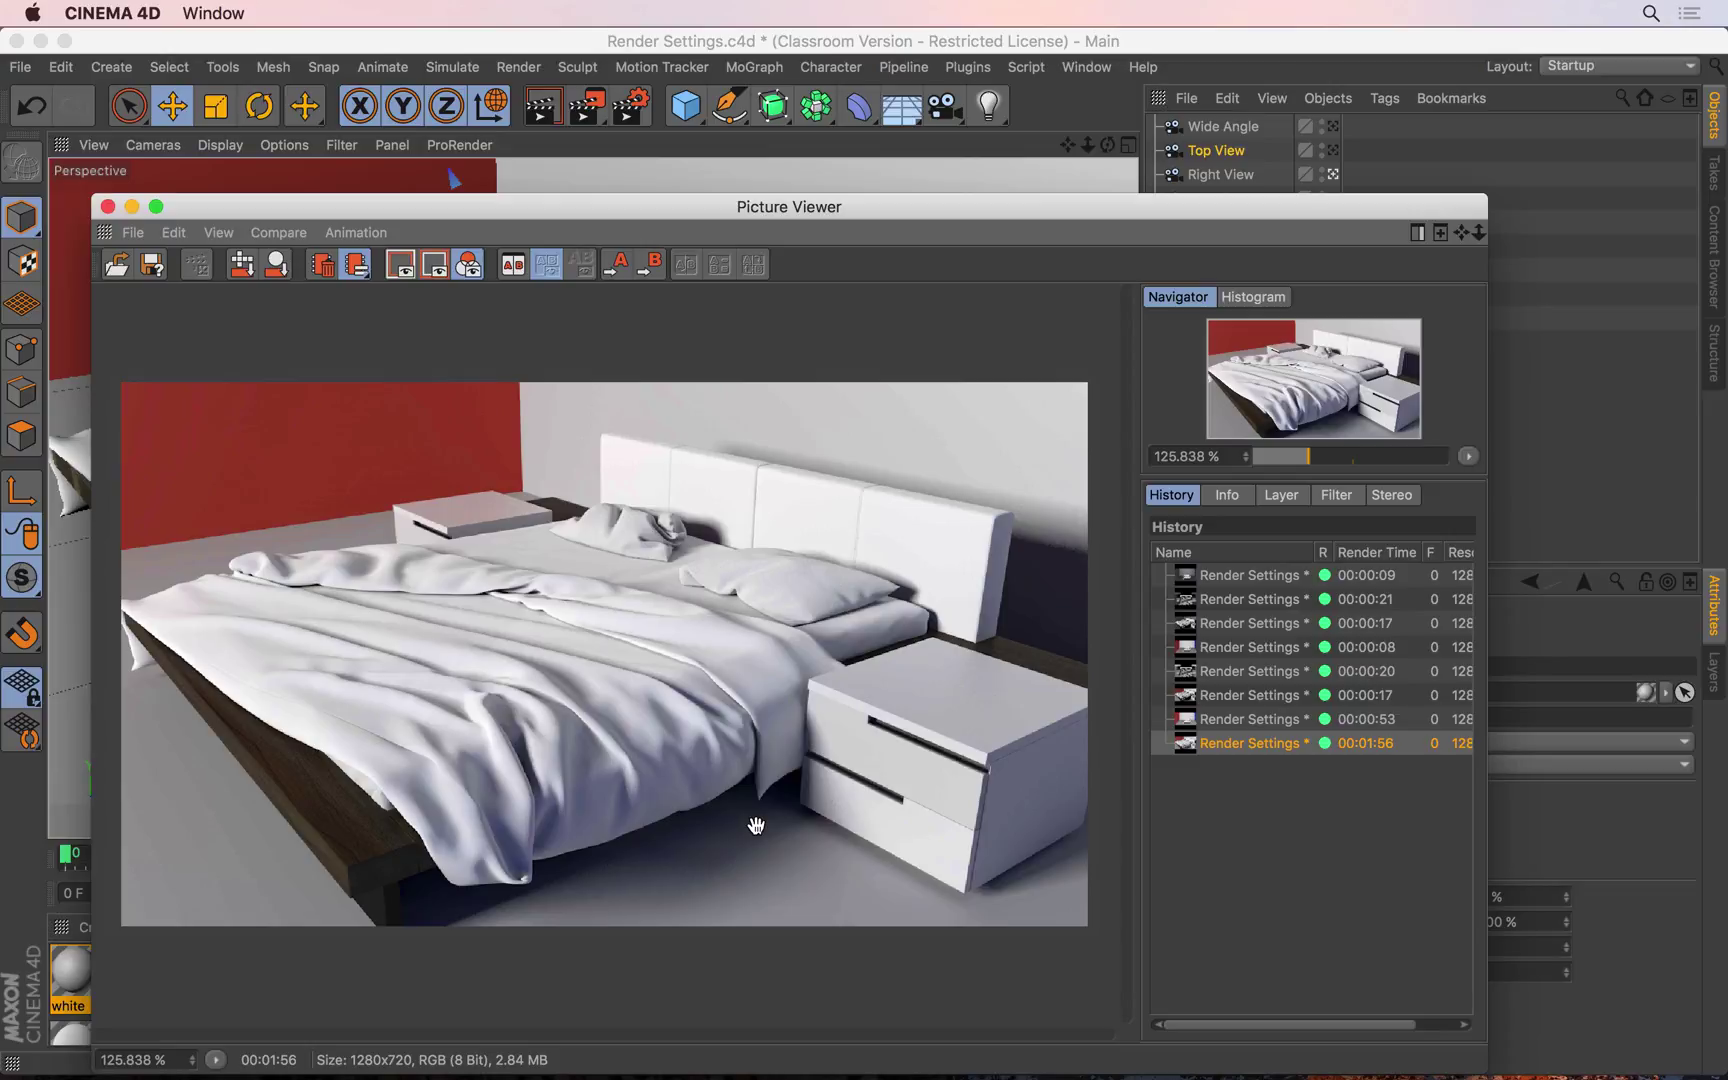
Step: Set the Global Illumination secondary method to Irradiance Cache and render the Right View camera to the Picture Viewer
click(108, 206)
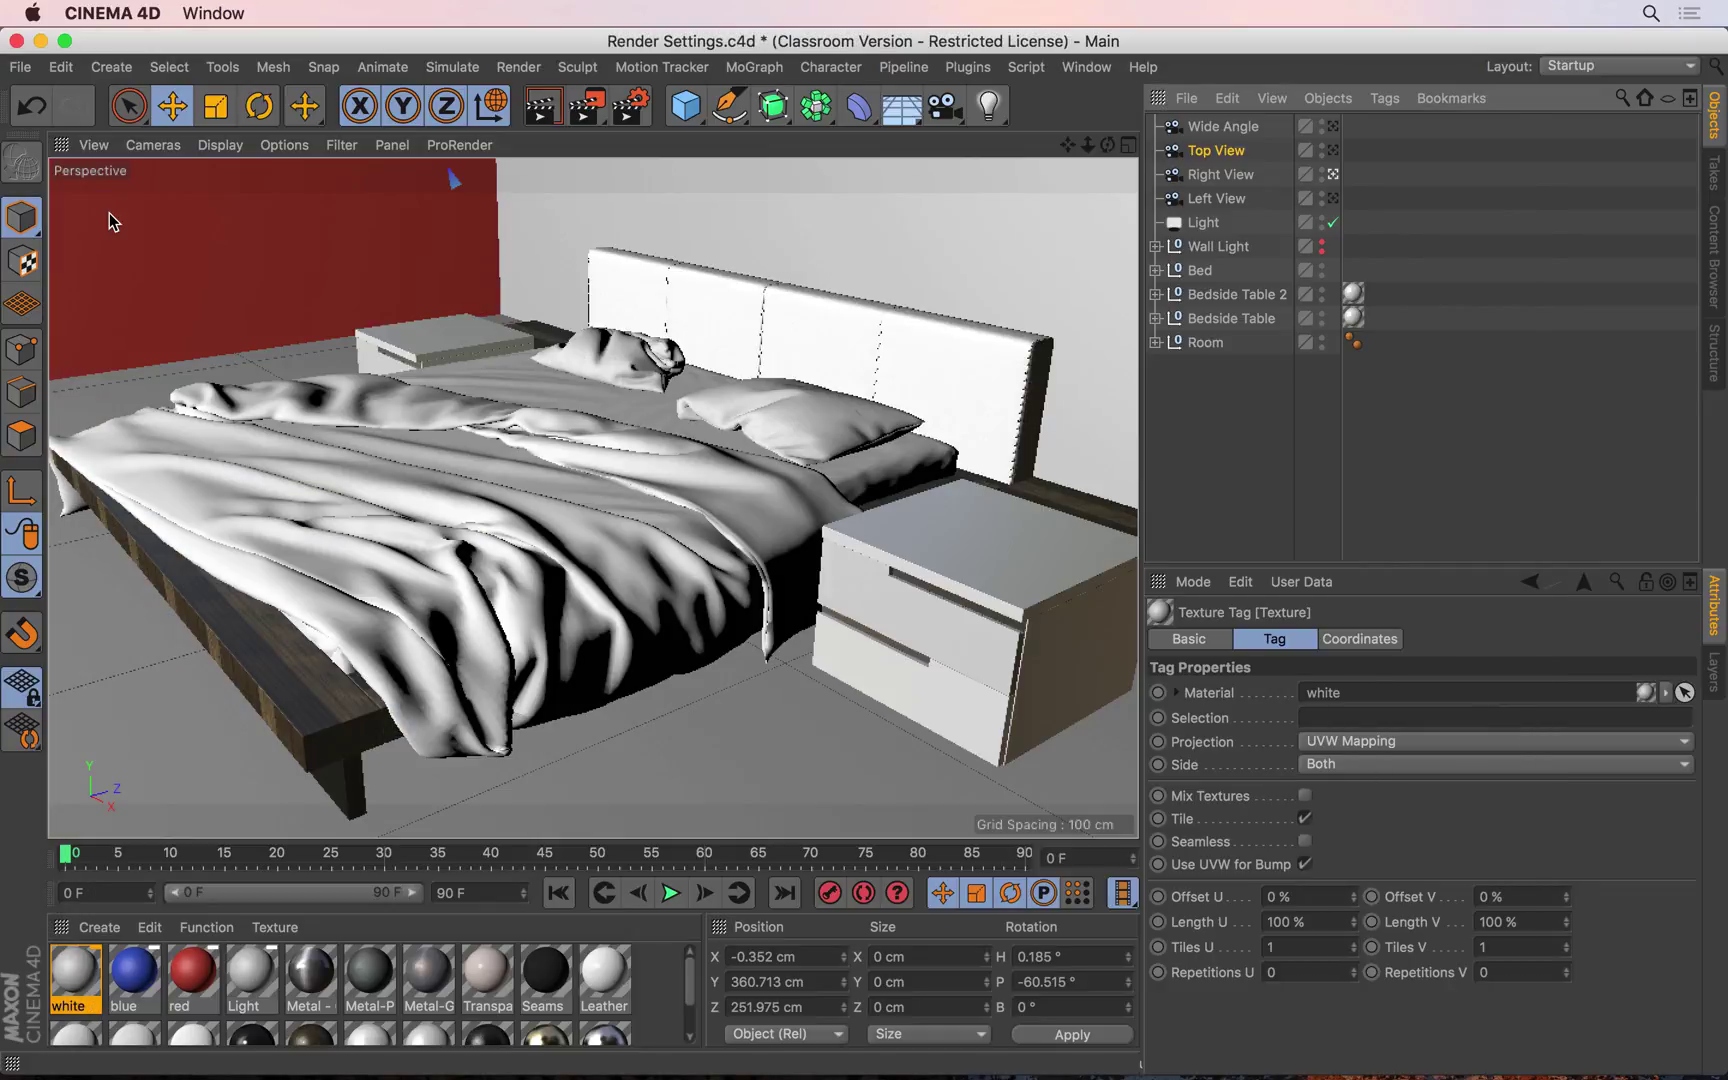
key(super+b)
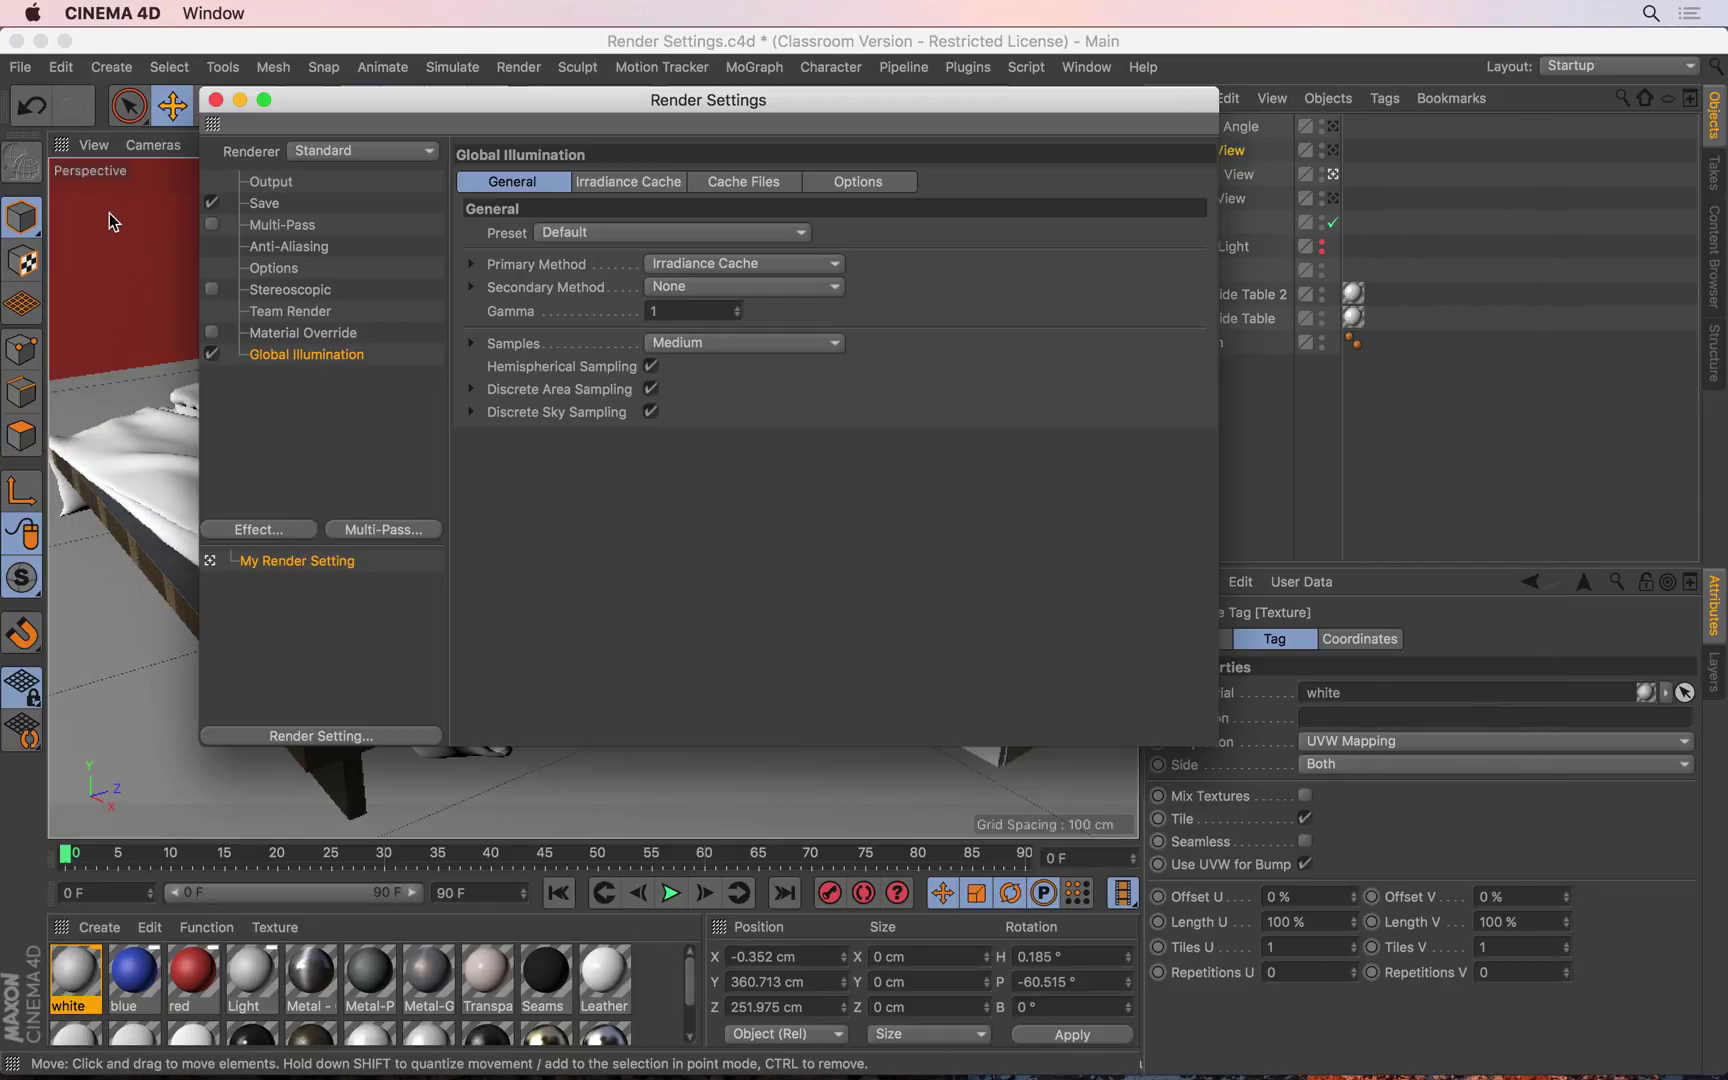
drag(475, 105, 985, 432)
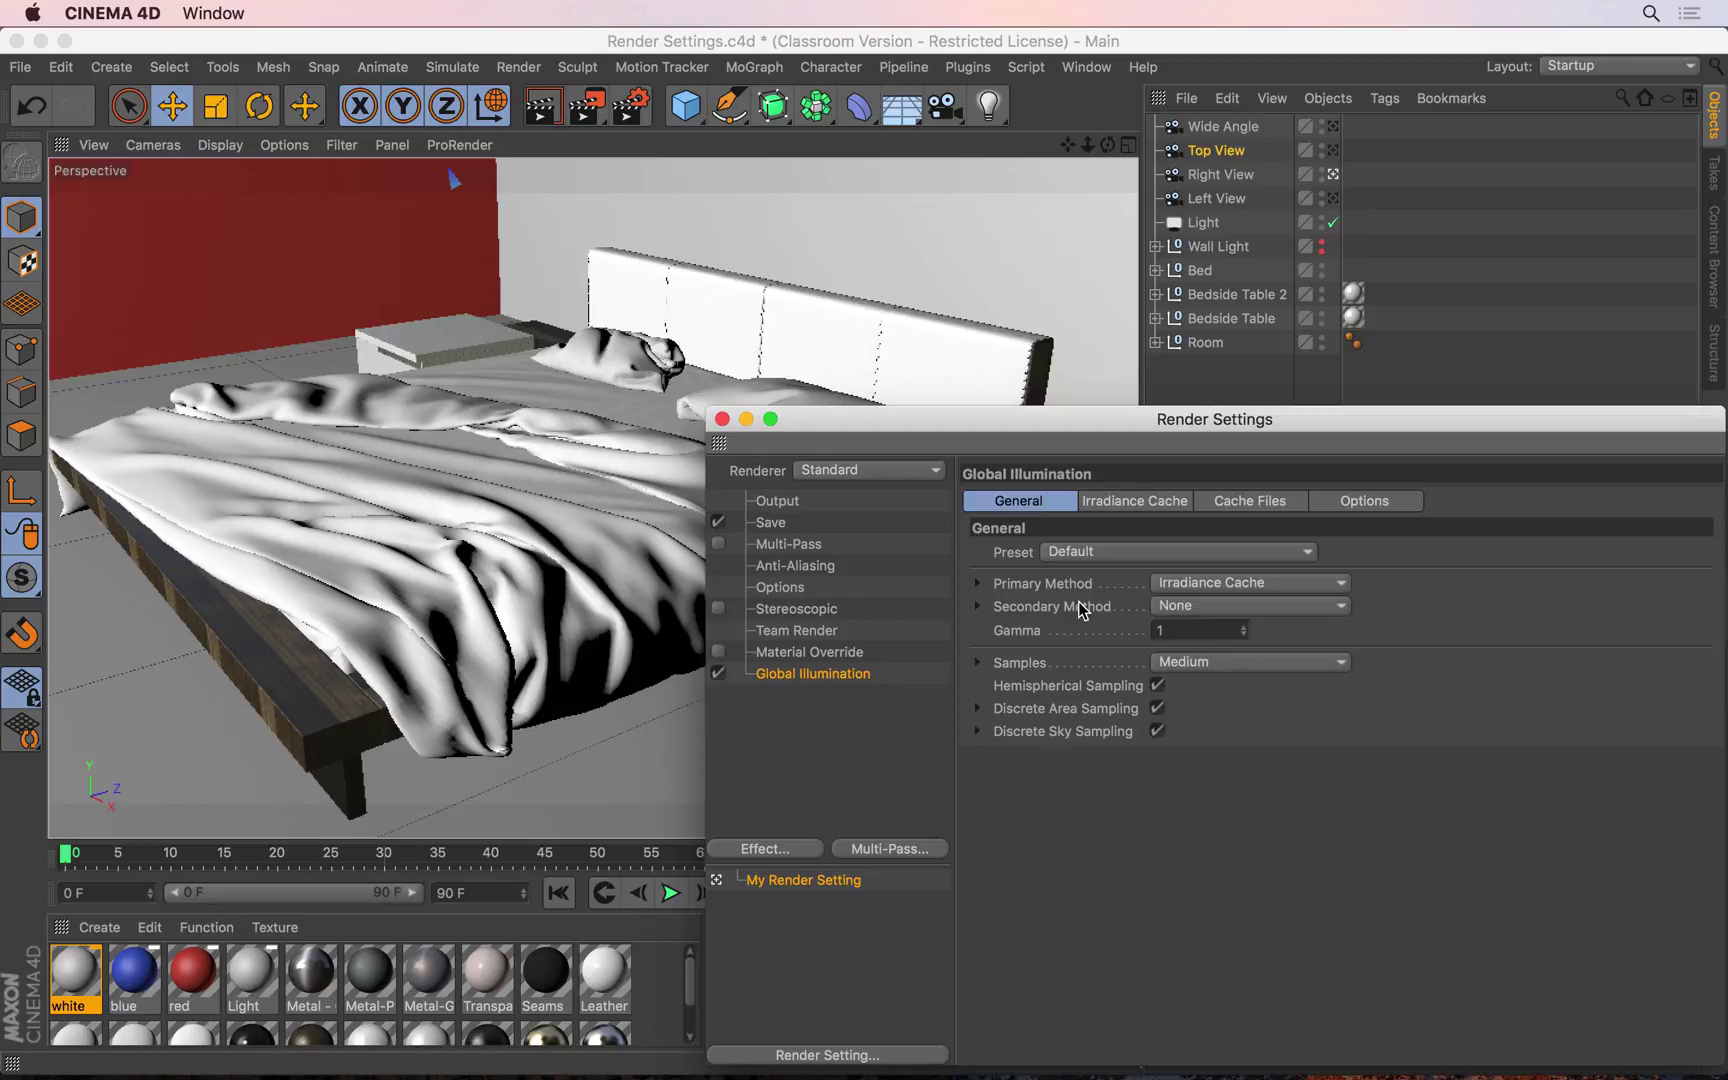
click(1338, 584)
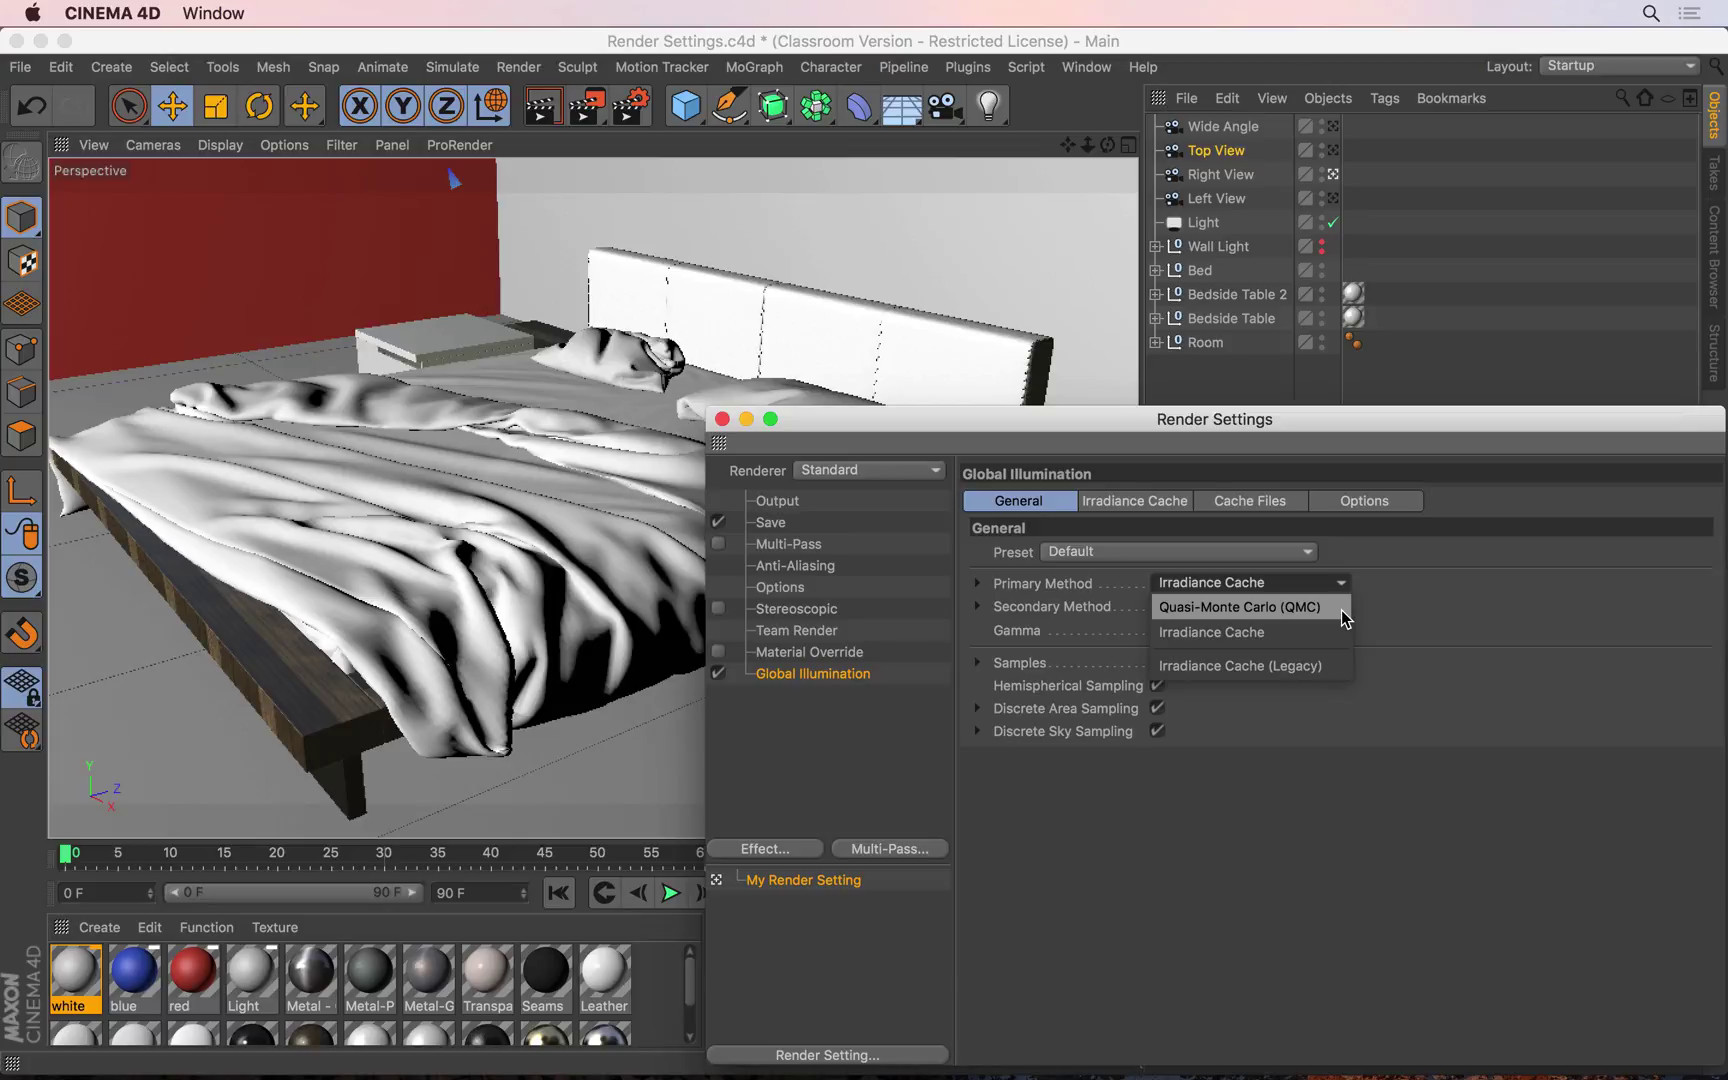
click(1368, 606)
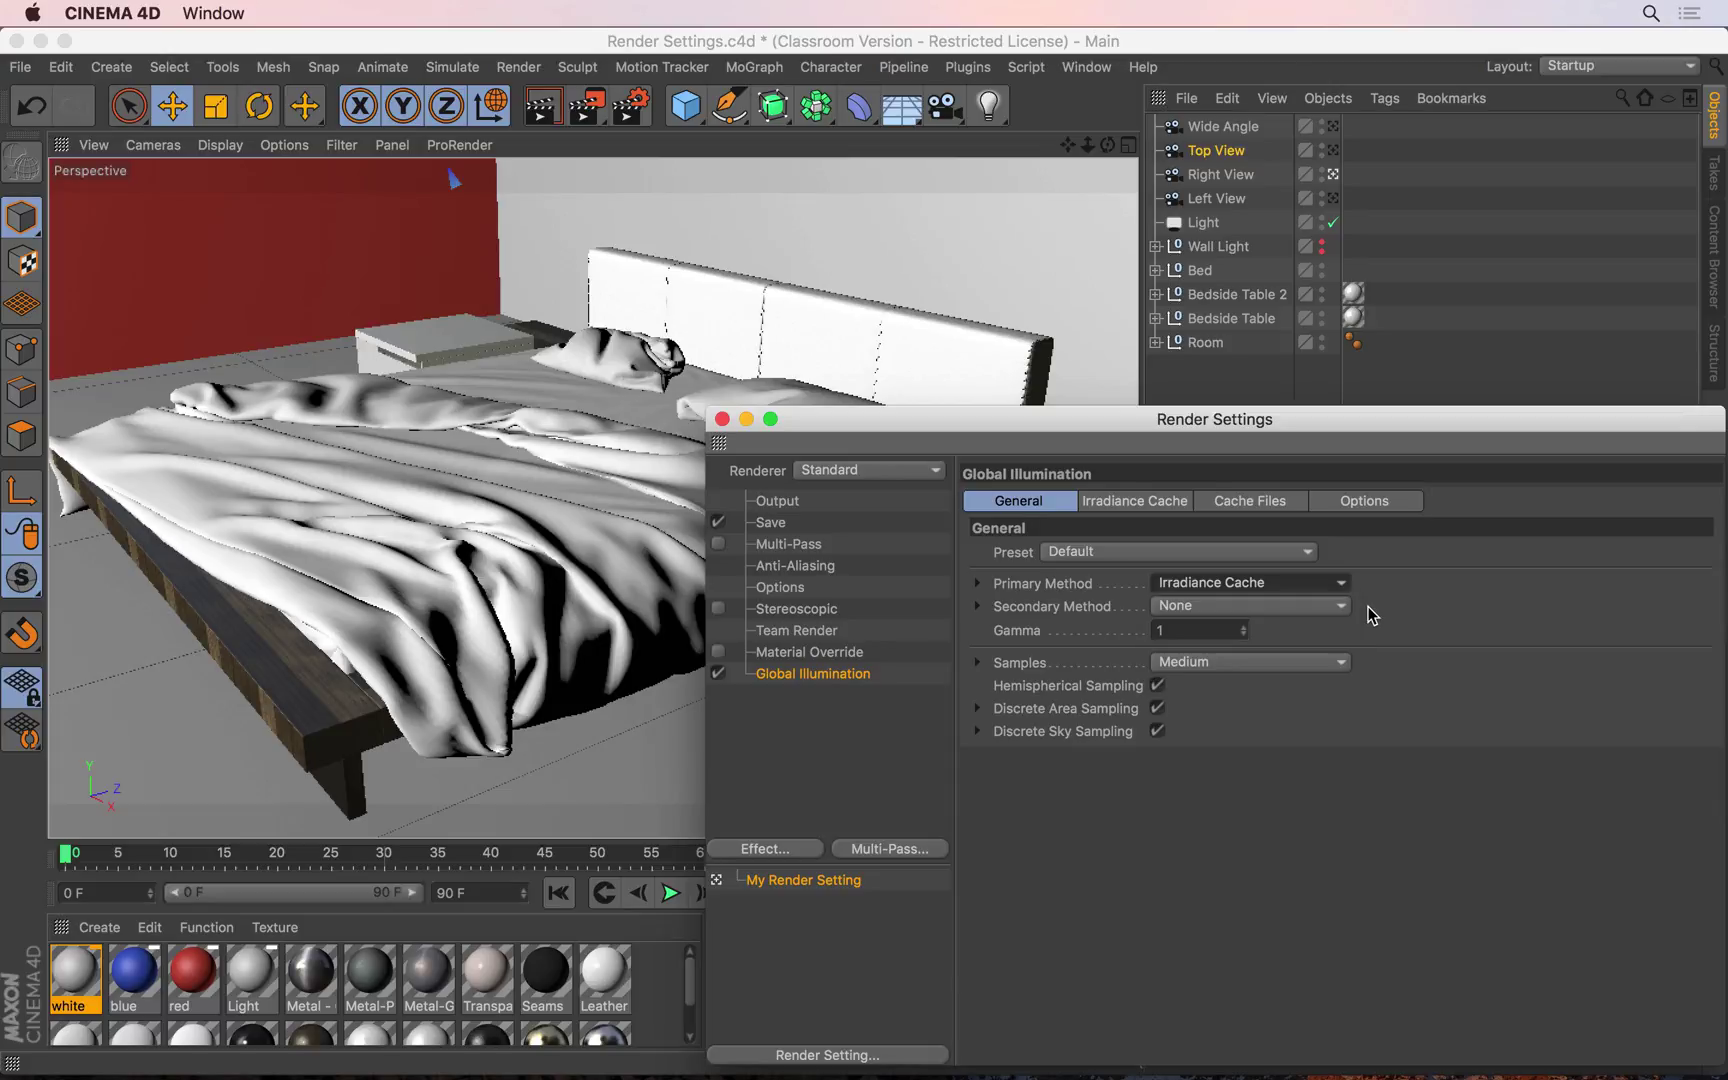
click(1299, 606)
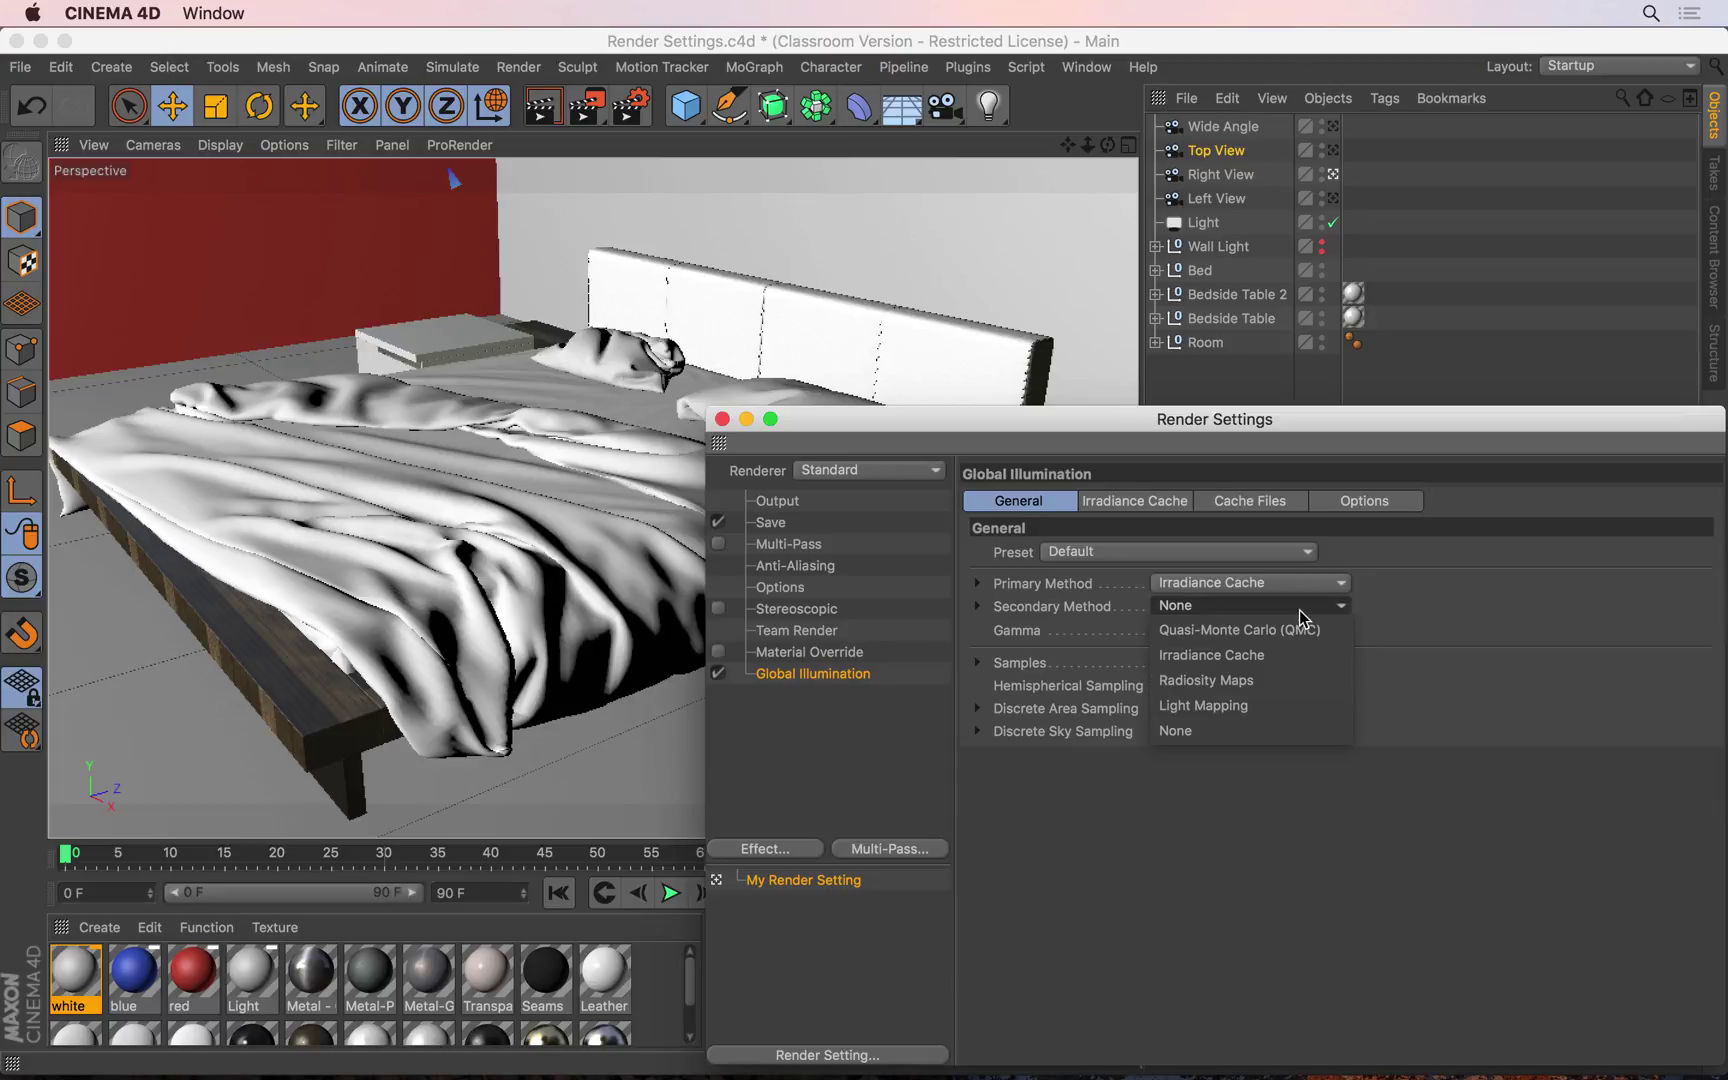
click(1249, 653)
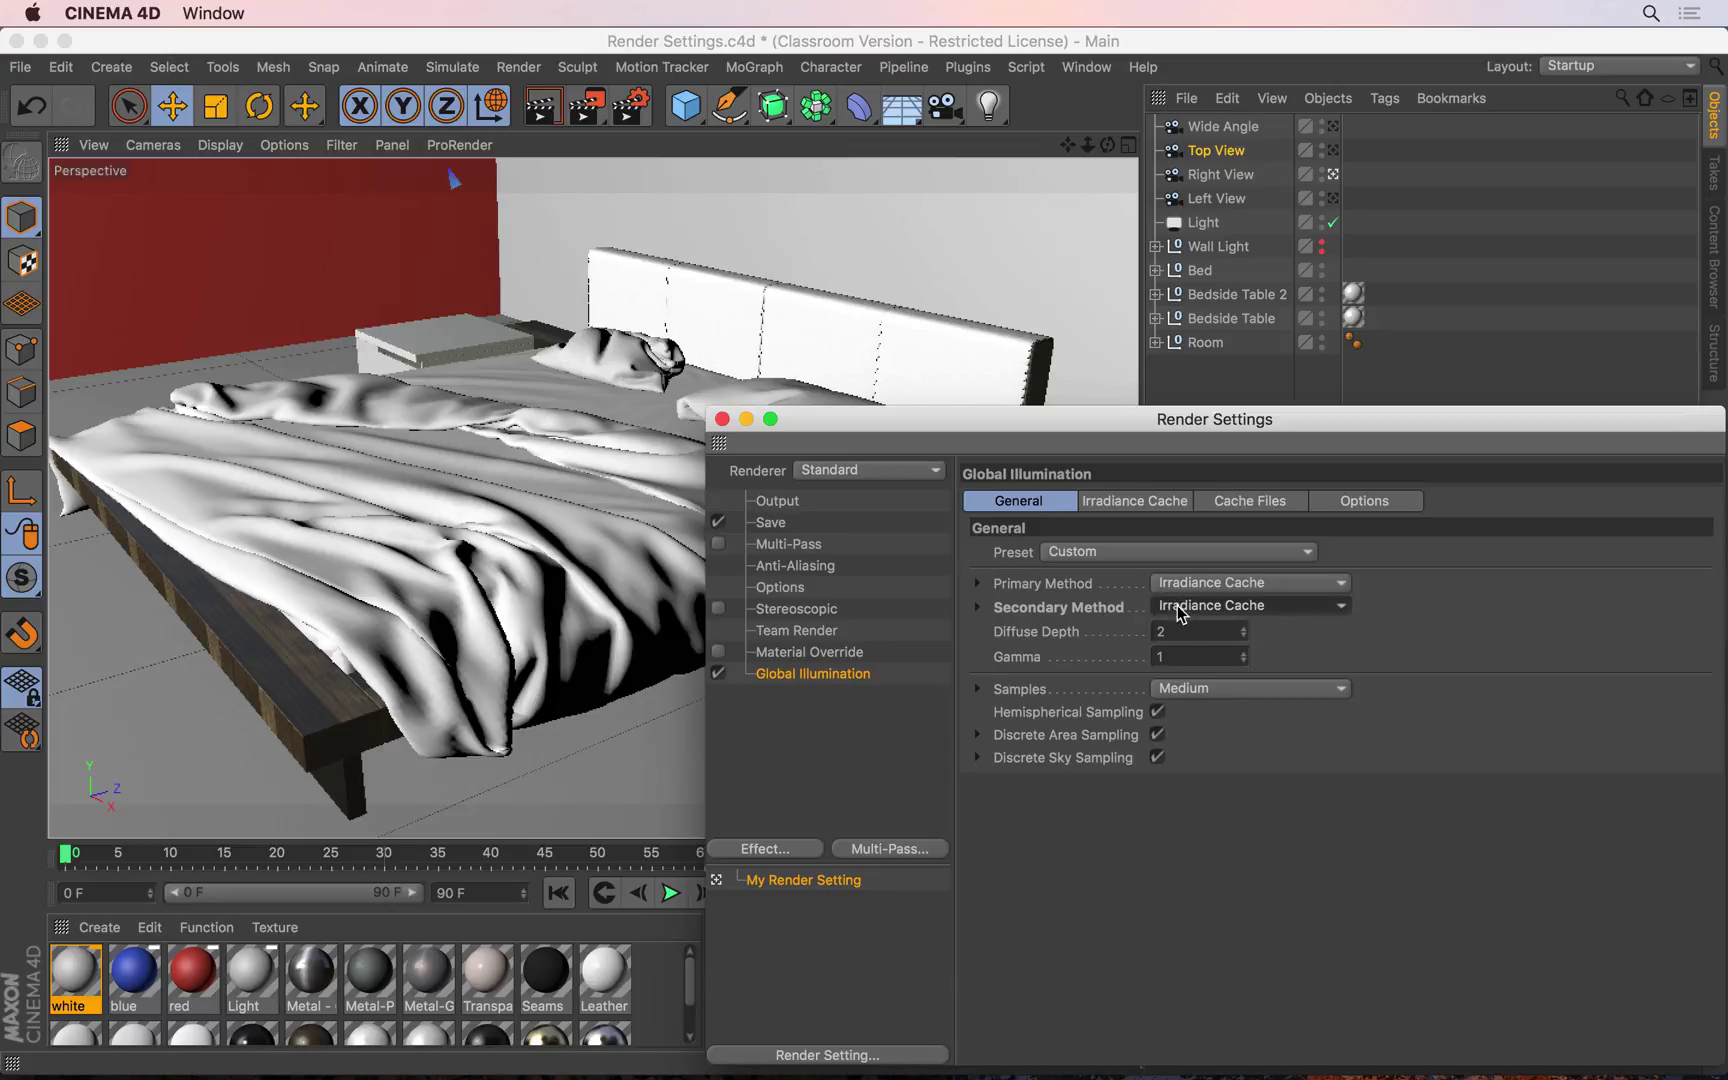
click(722, 419)
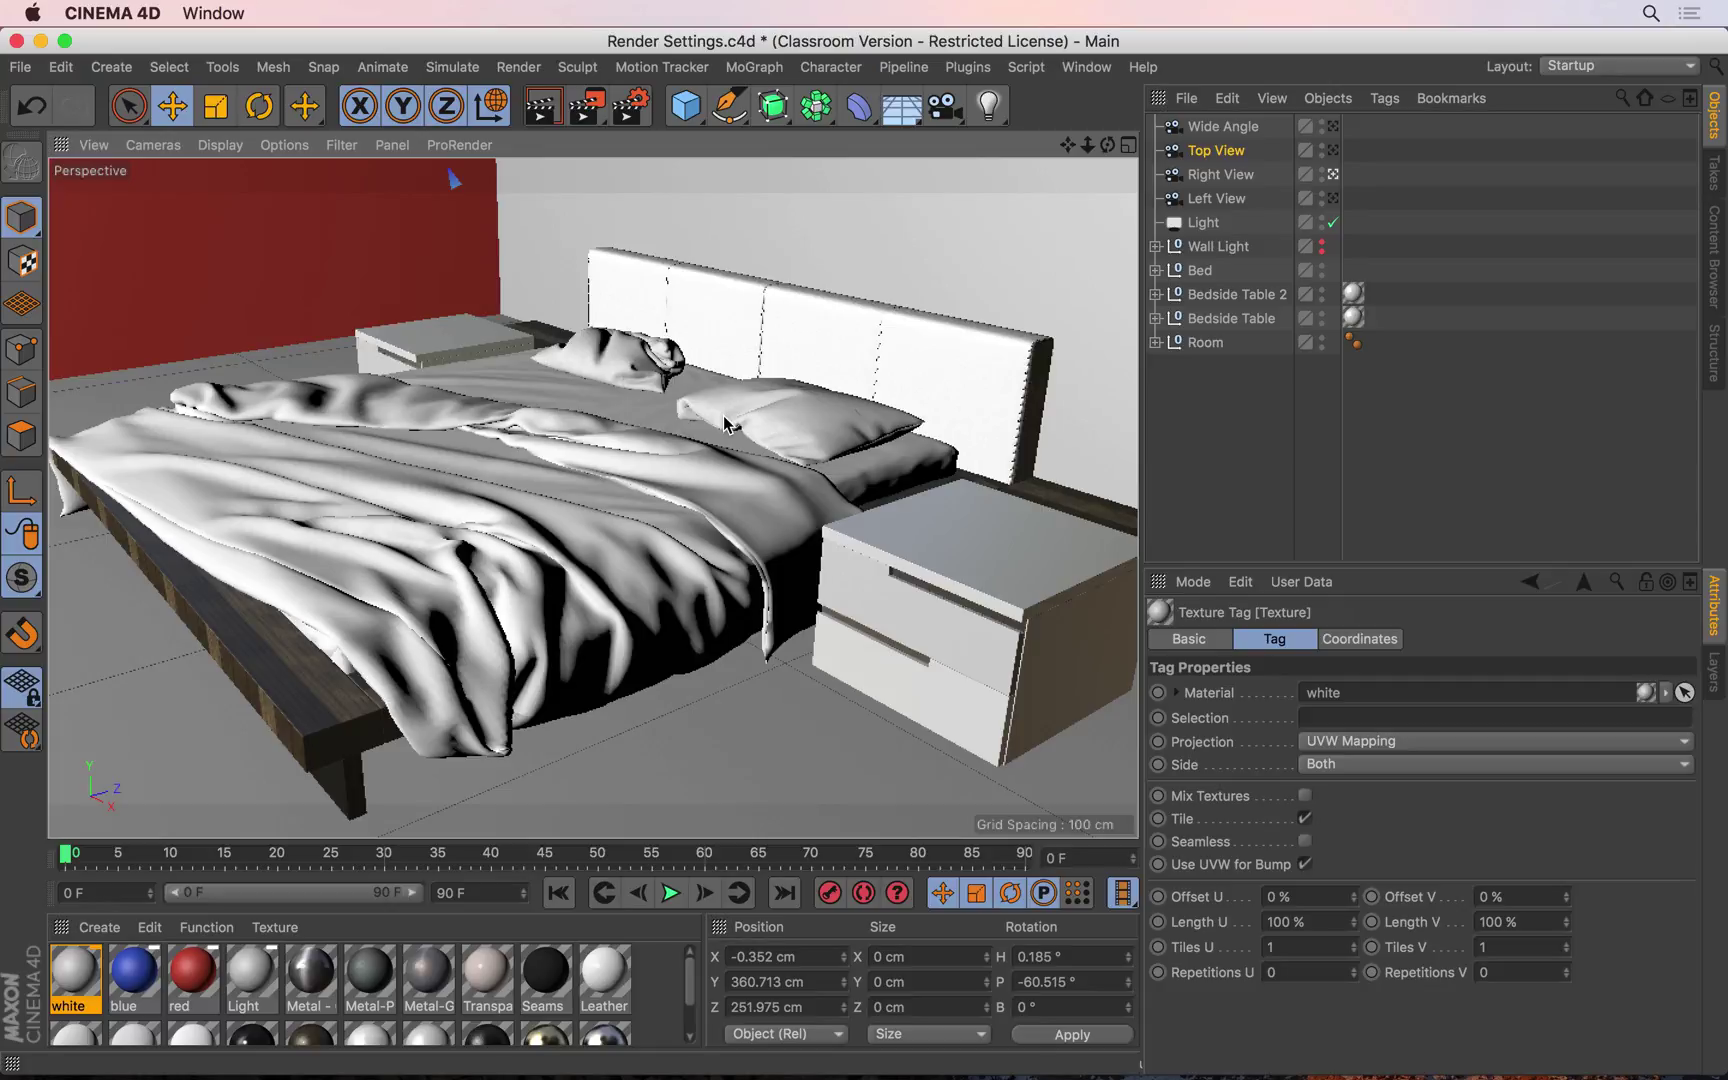
key(shift+r)
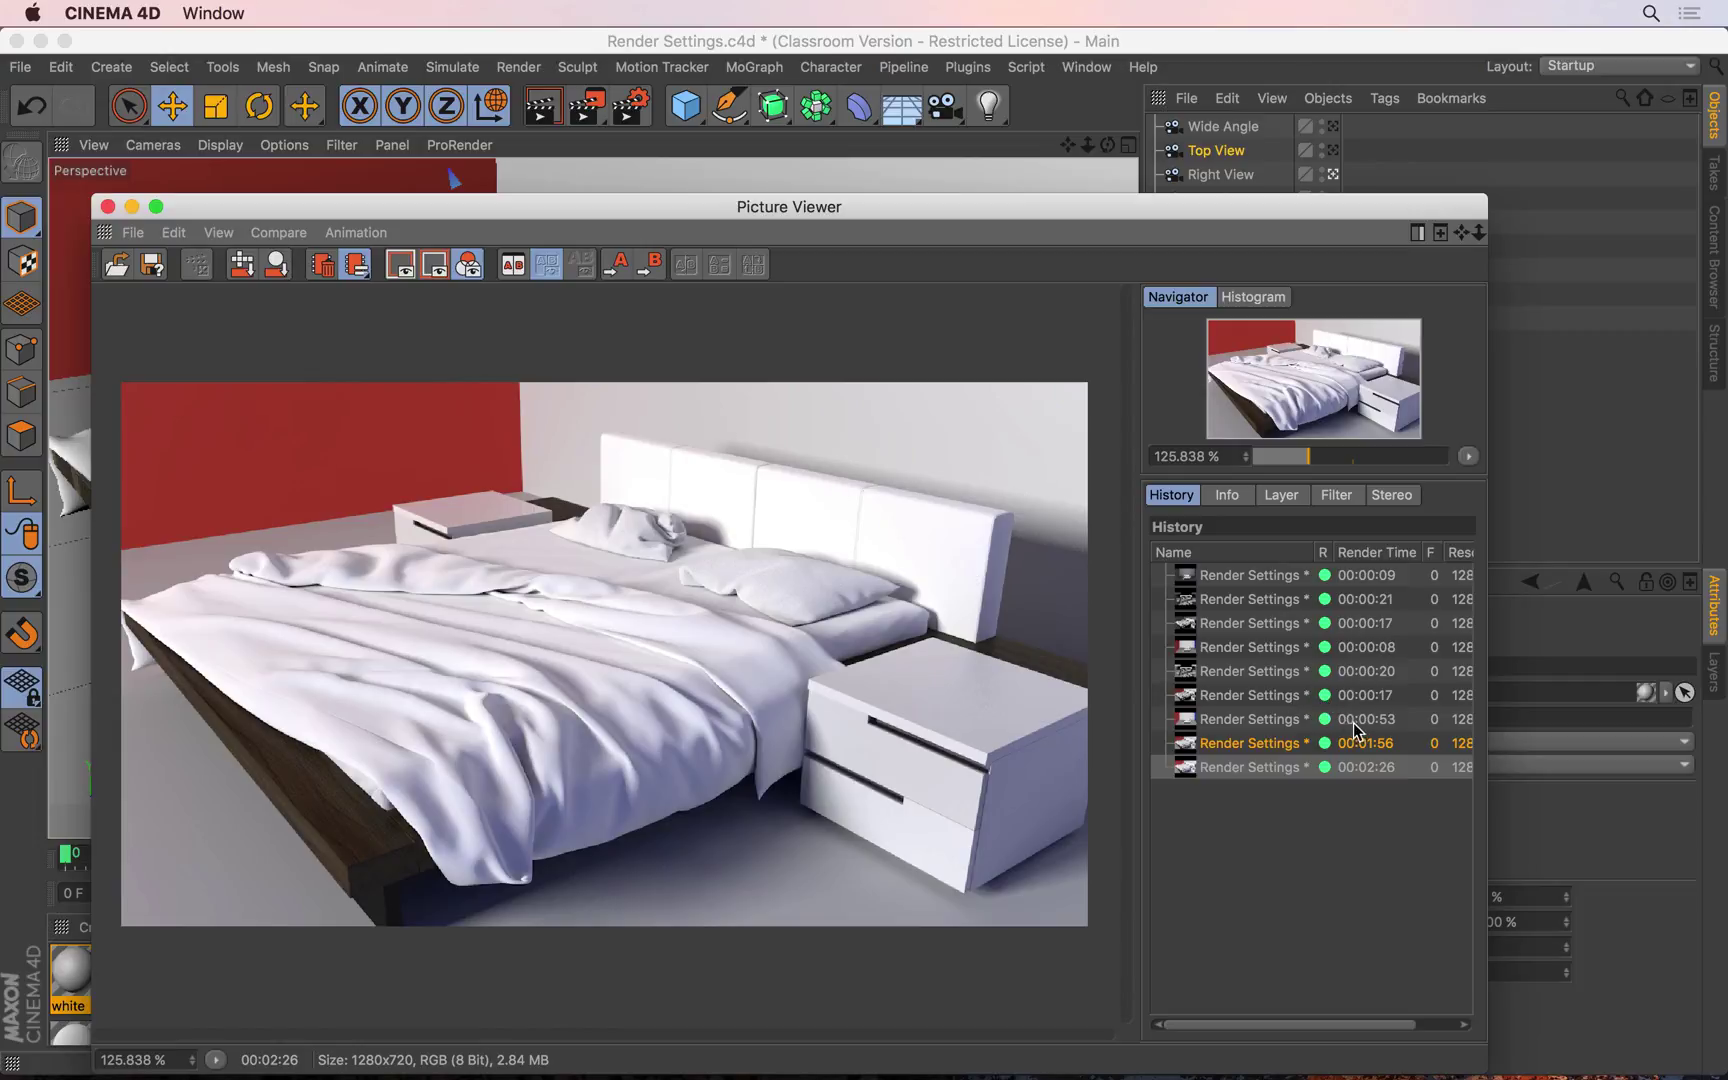
Step: Compare the secondary-method Right View render and its render time with the earlier Right View images, and close the viewer
click(1372, 748)
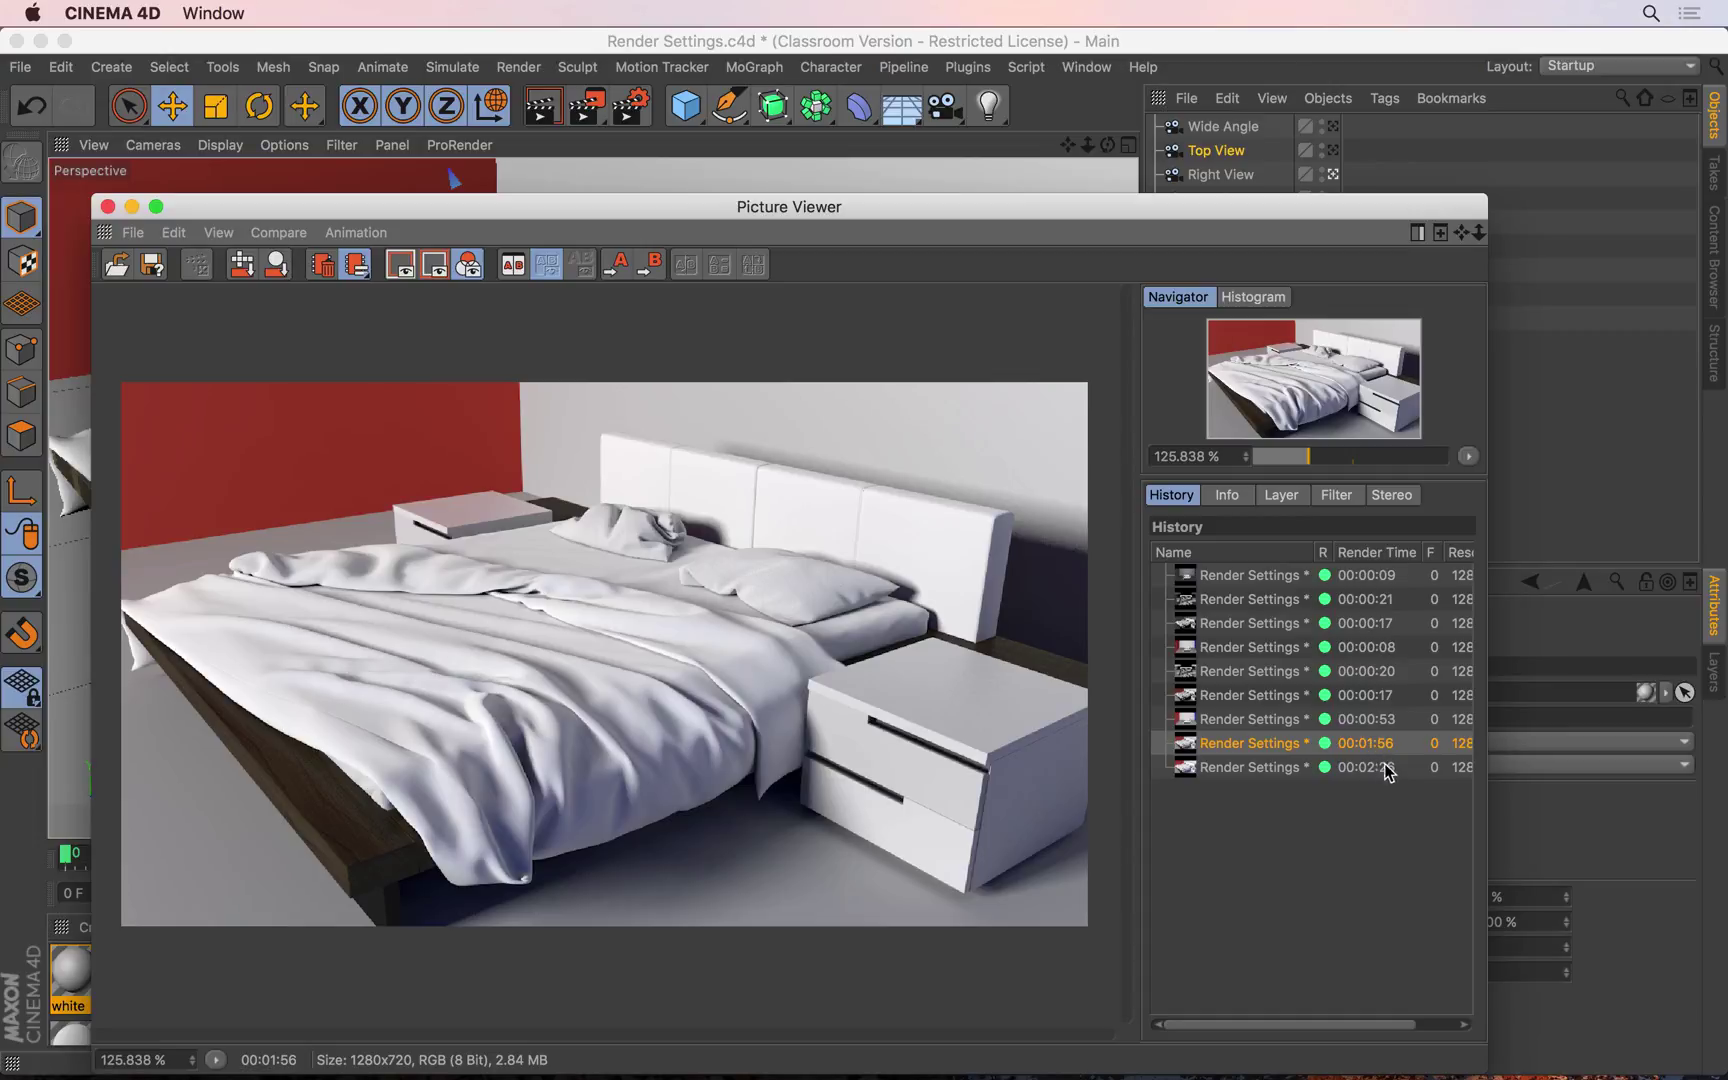
click(1390, 767)
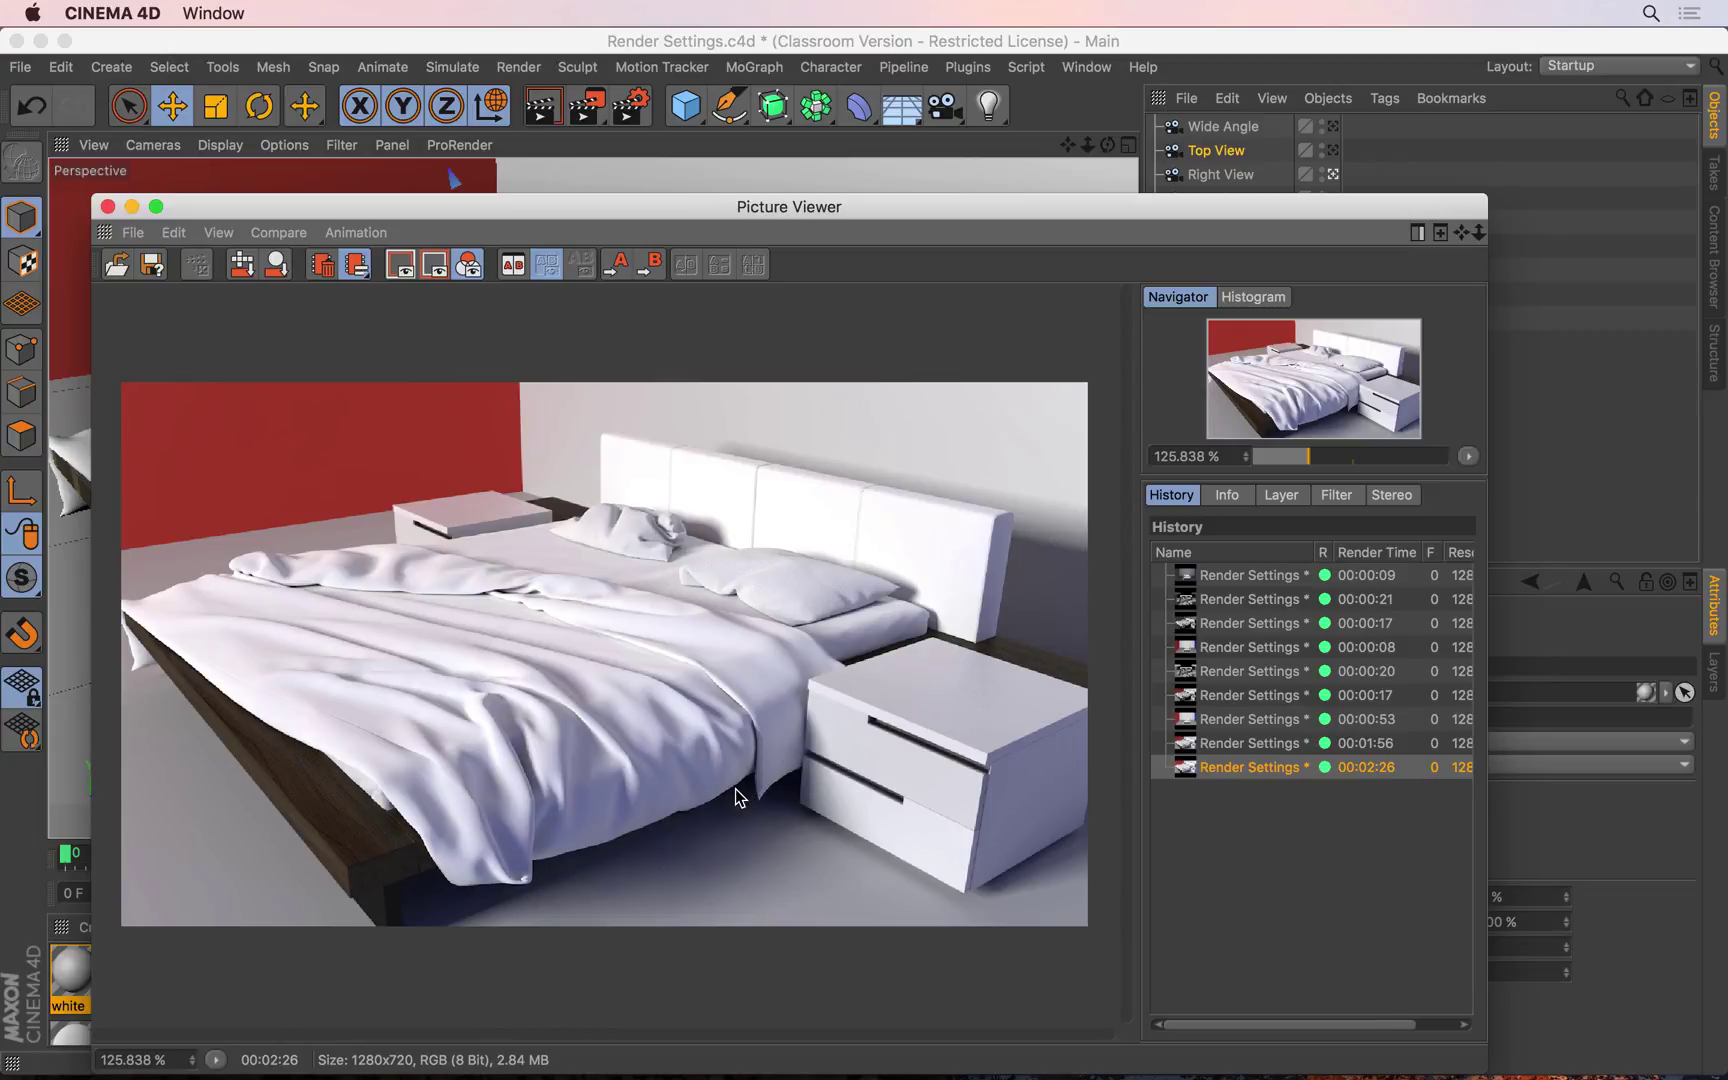
click(1243, 746)
click(1250, 768)
click(1247, 624)
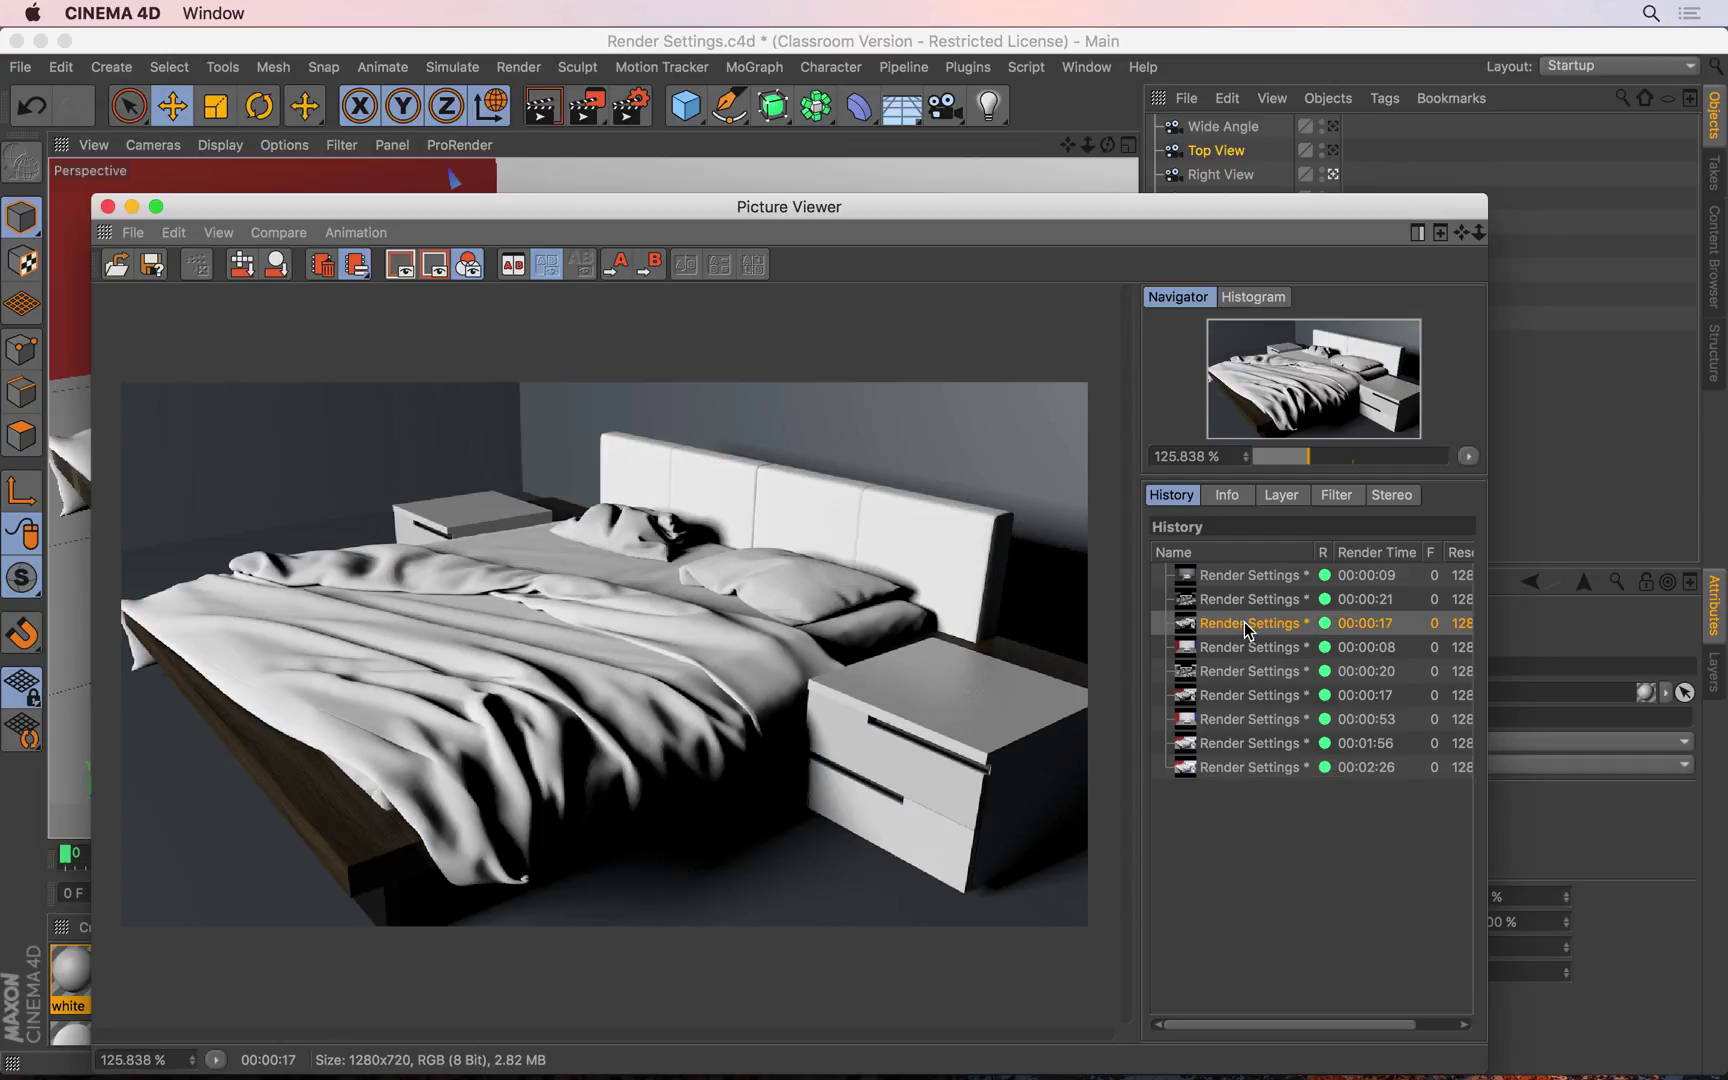
click(1271, 775)
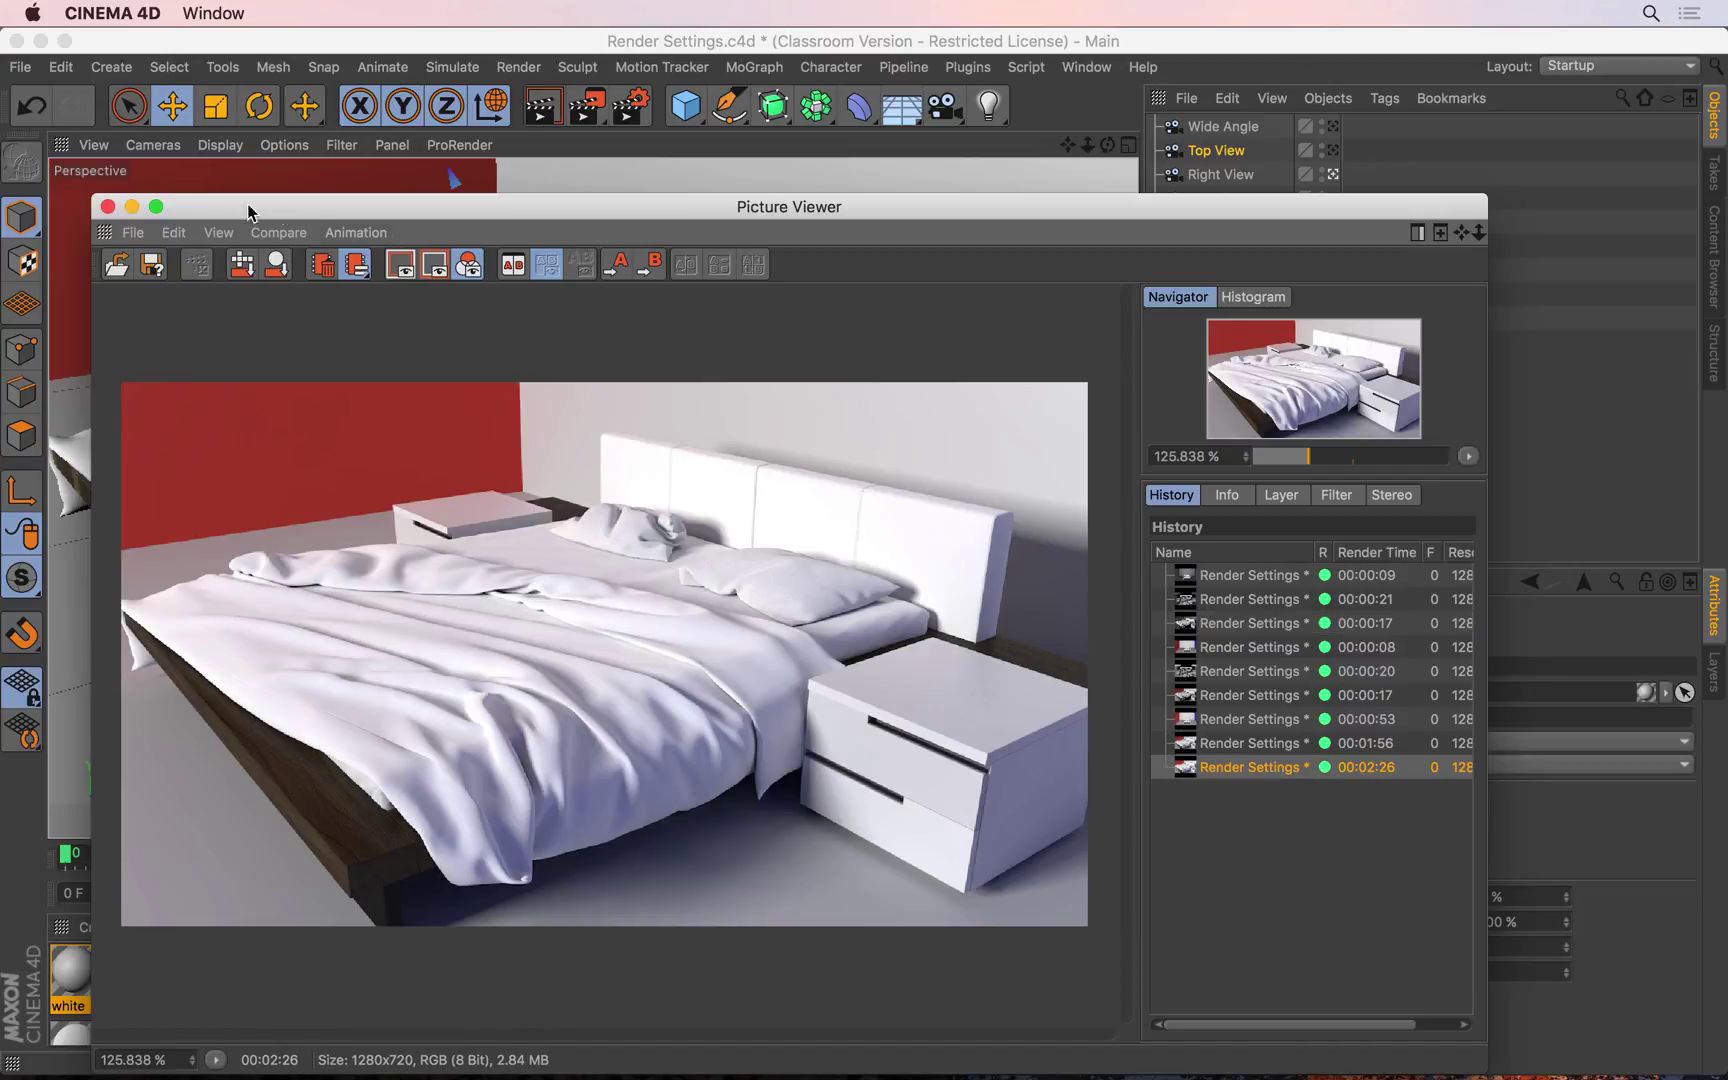
click(108, 206)
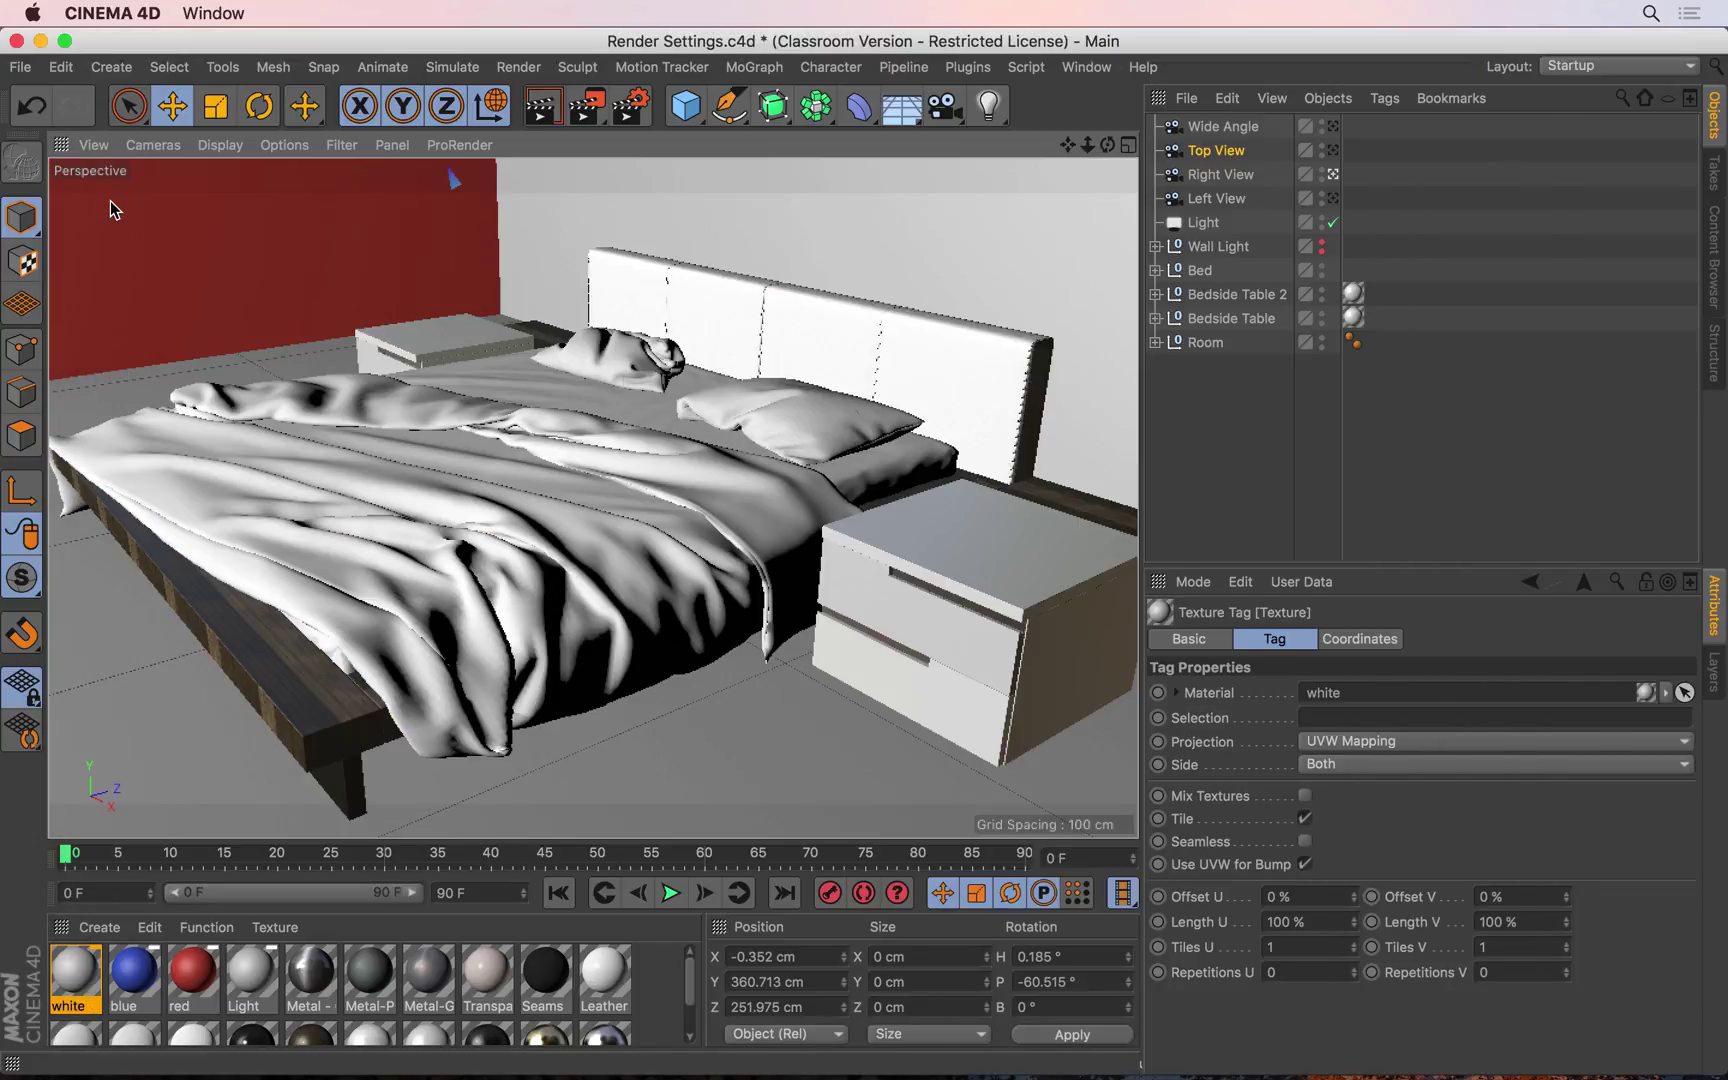
Step: Raise the Global Illumination diffuse depth to 8 and render the Right View camera again to the Picture Viewer
key(super+b)
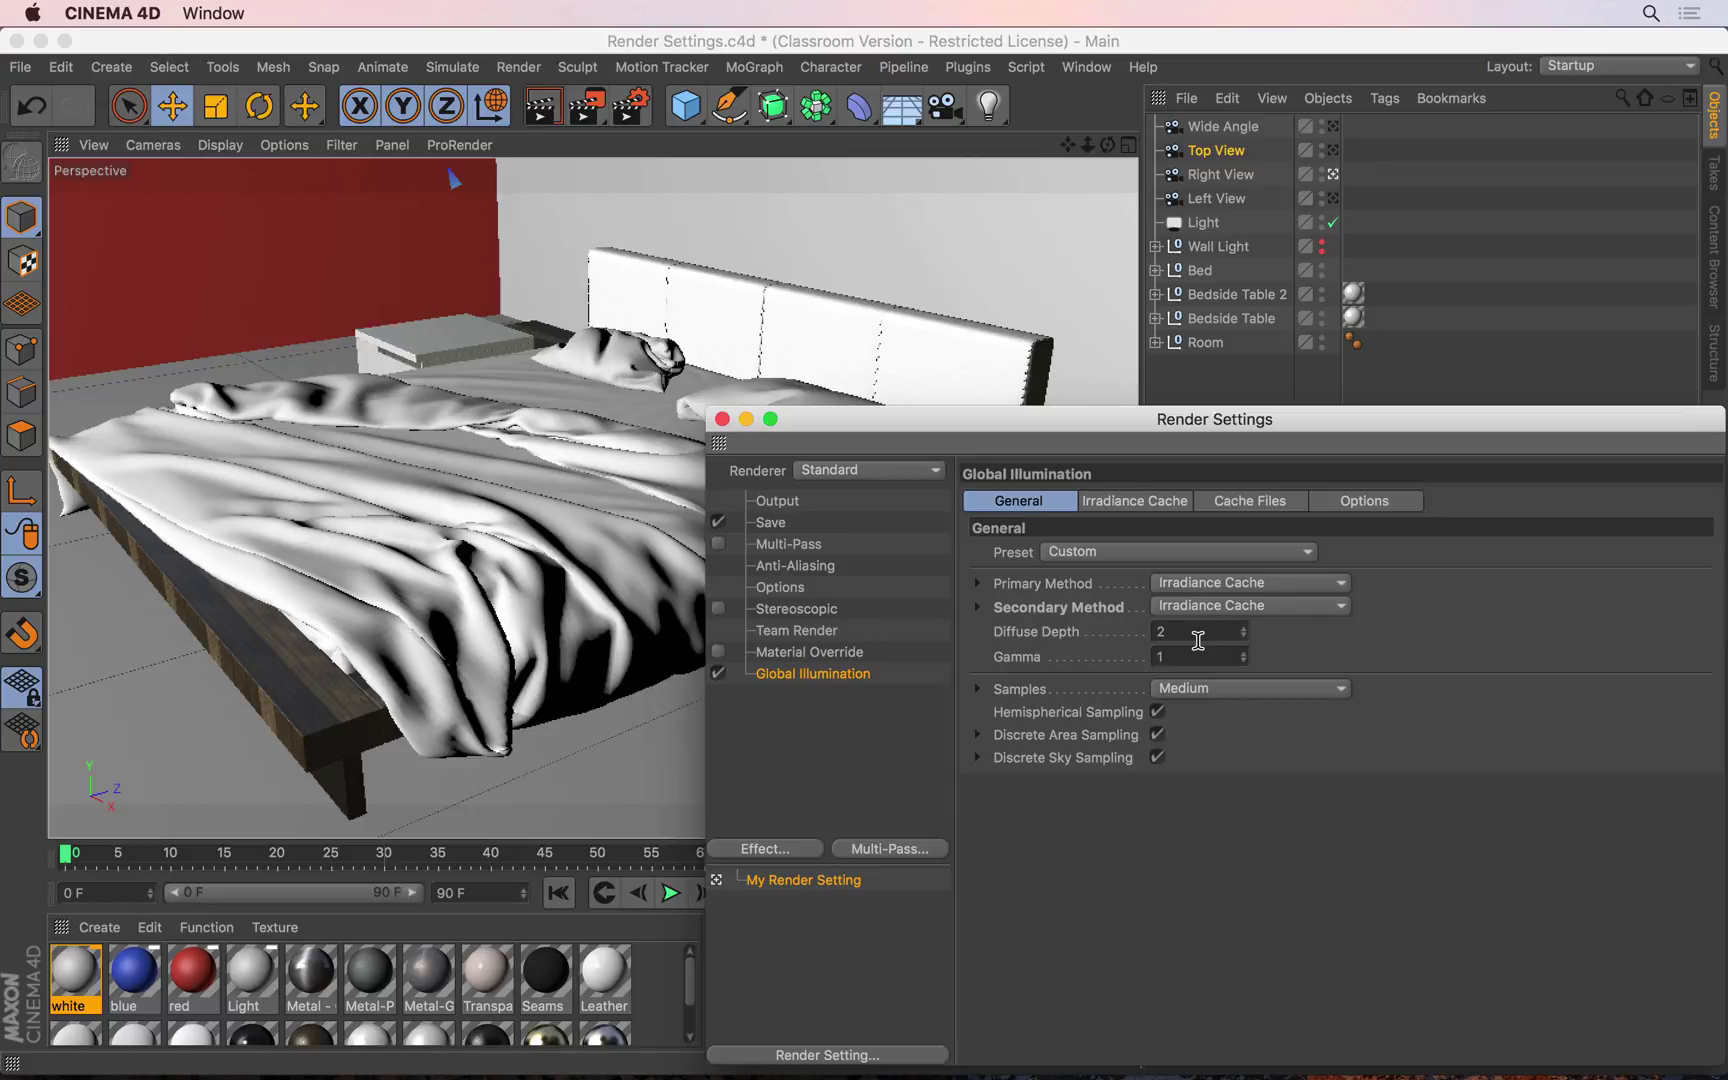
mouse_move(1242, 629)
mouse_down()
mouse_move(1242, 615)
mouse_move(1242, 629)
mouse_up()
click(722, 419)
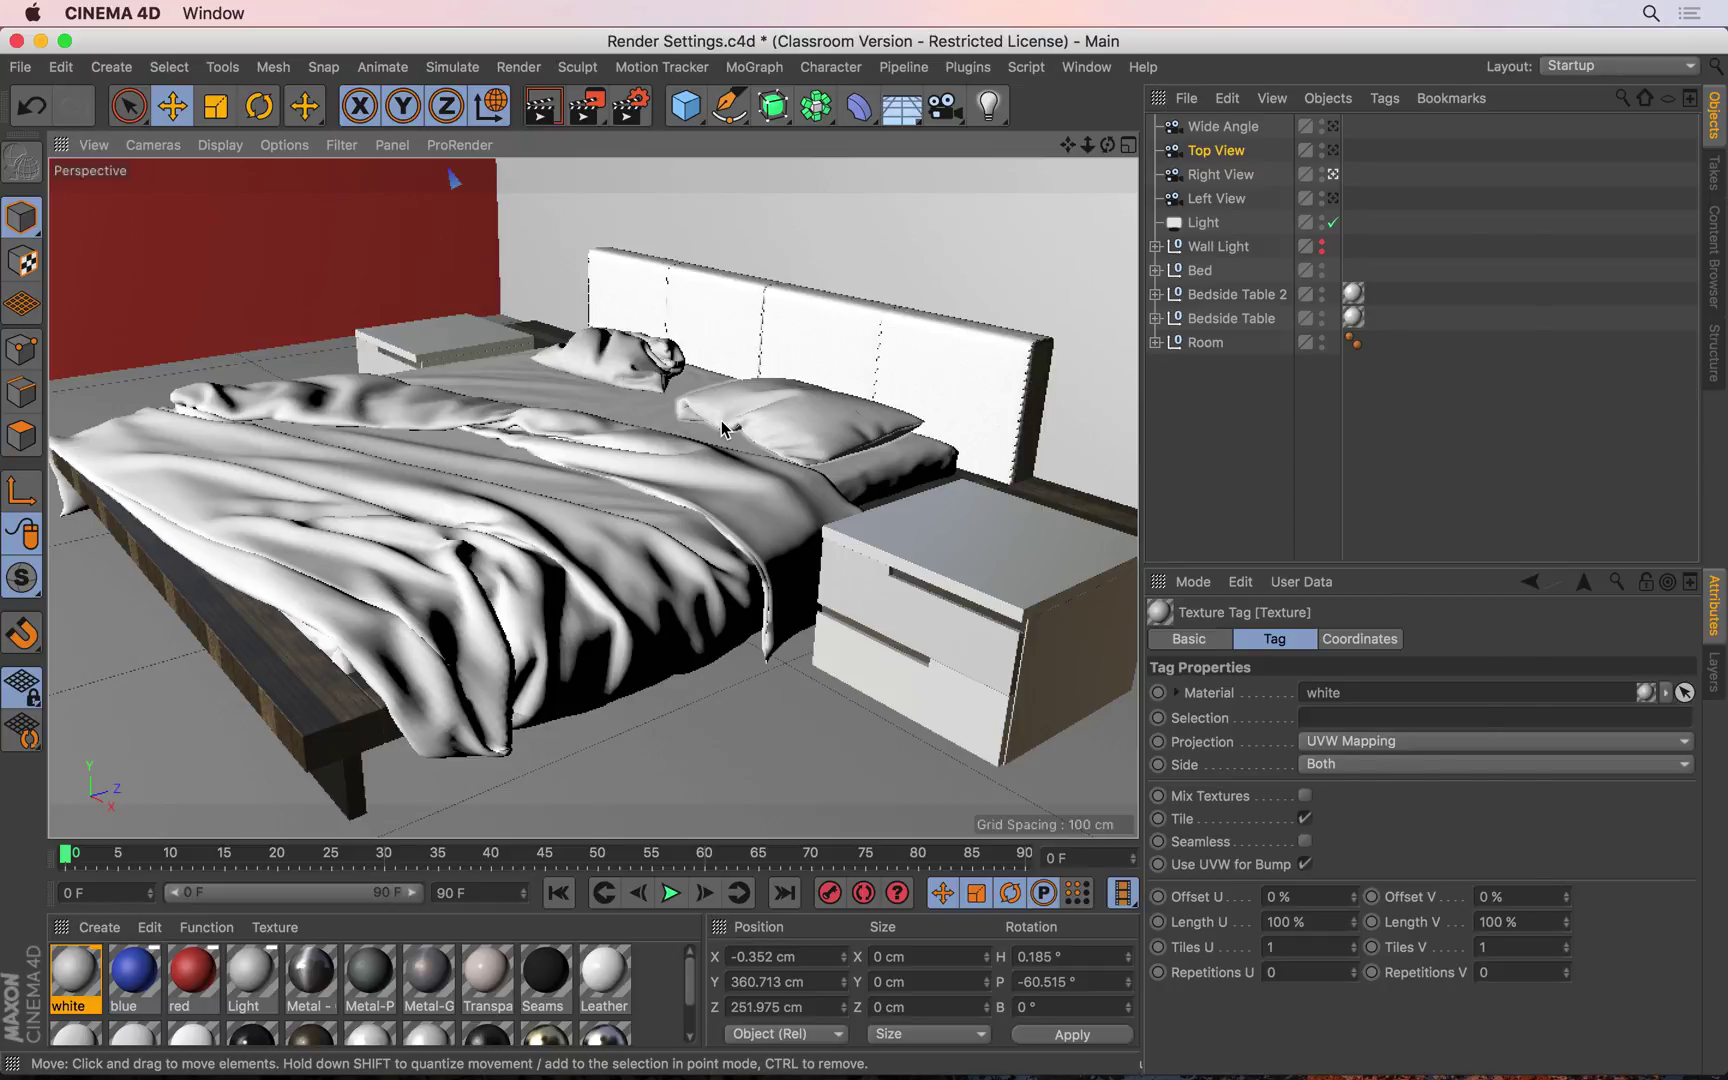
key(shift+r)
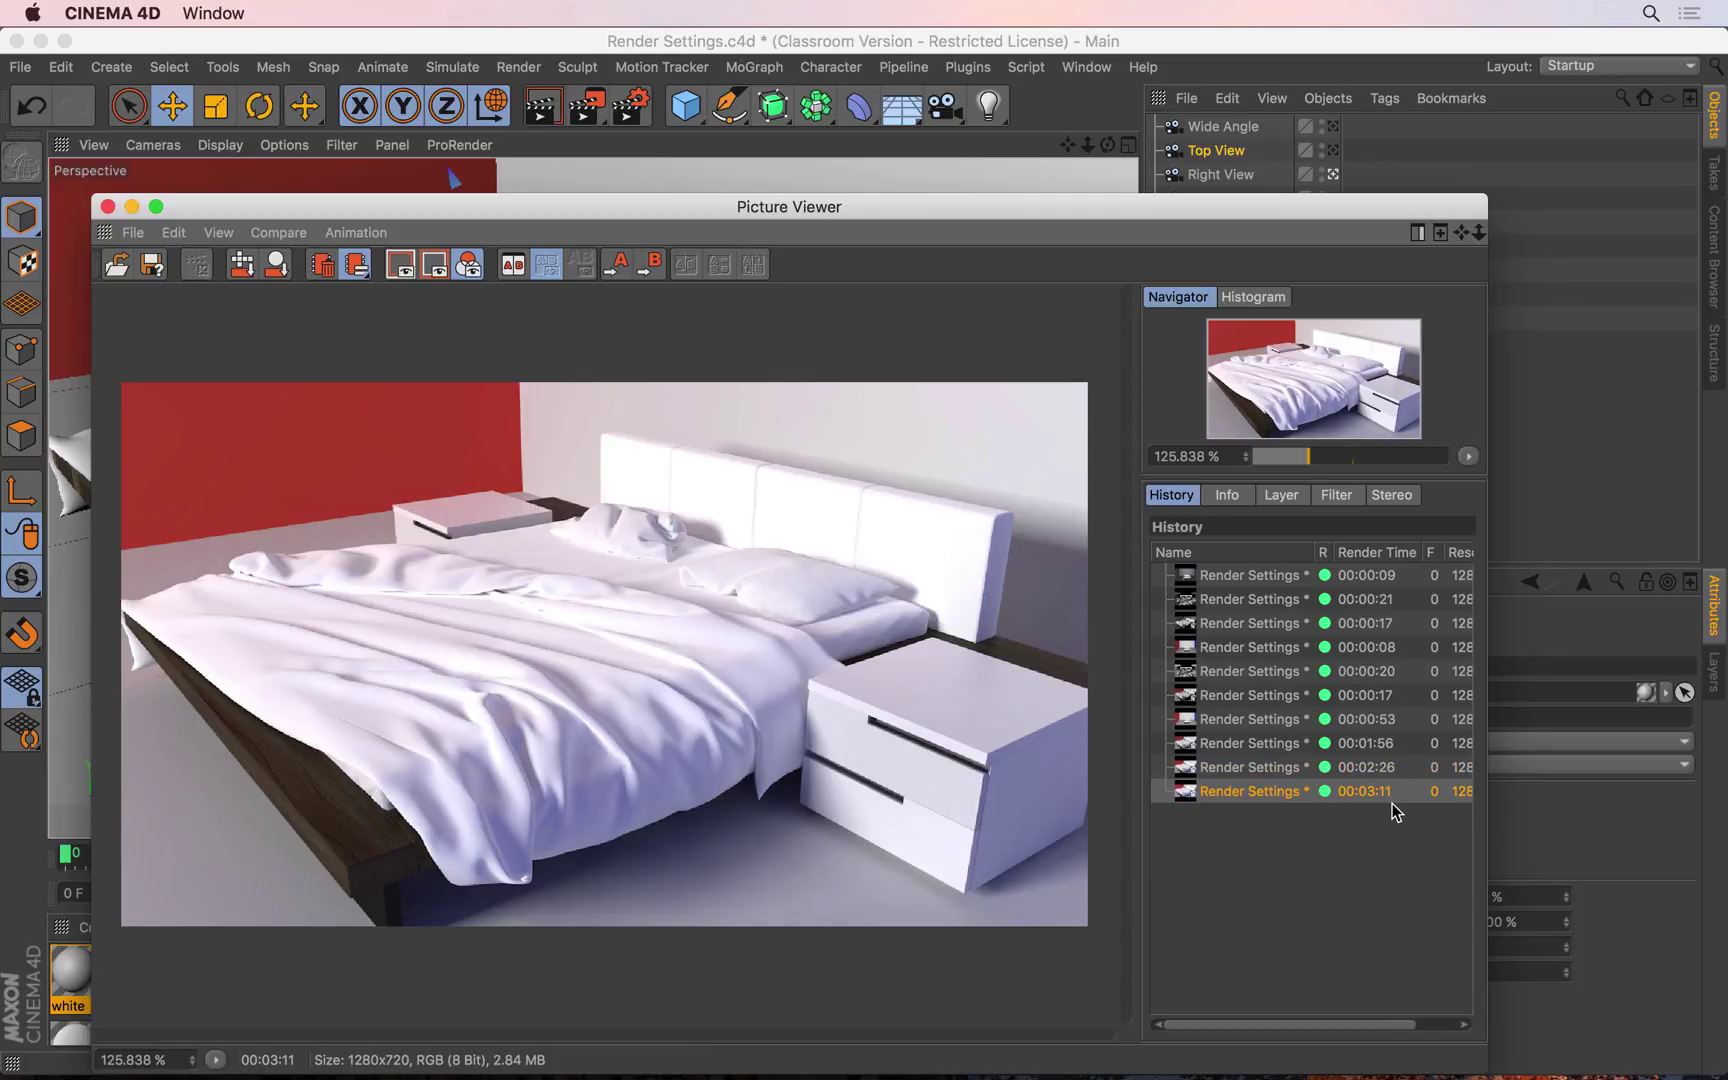
Step: Compare the diffuse depth 8 render with the preceding Irradiance Cache render, examining the brightness of the bed, pillows and shadows
click(1260, 772)
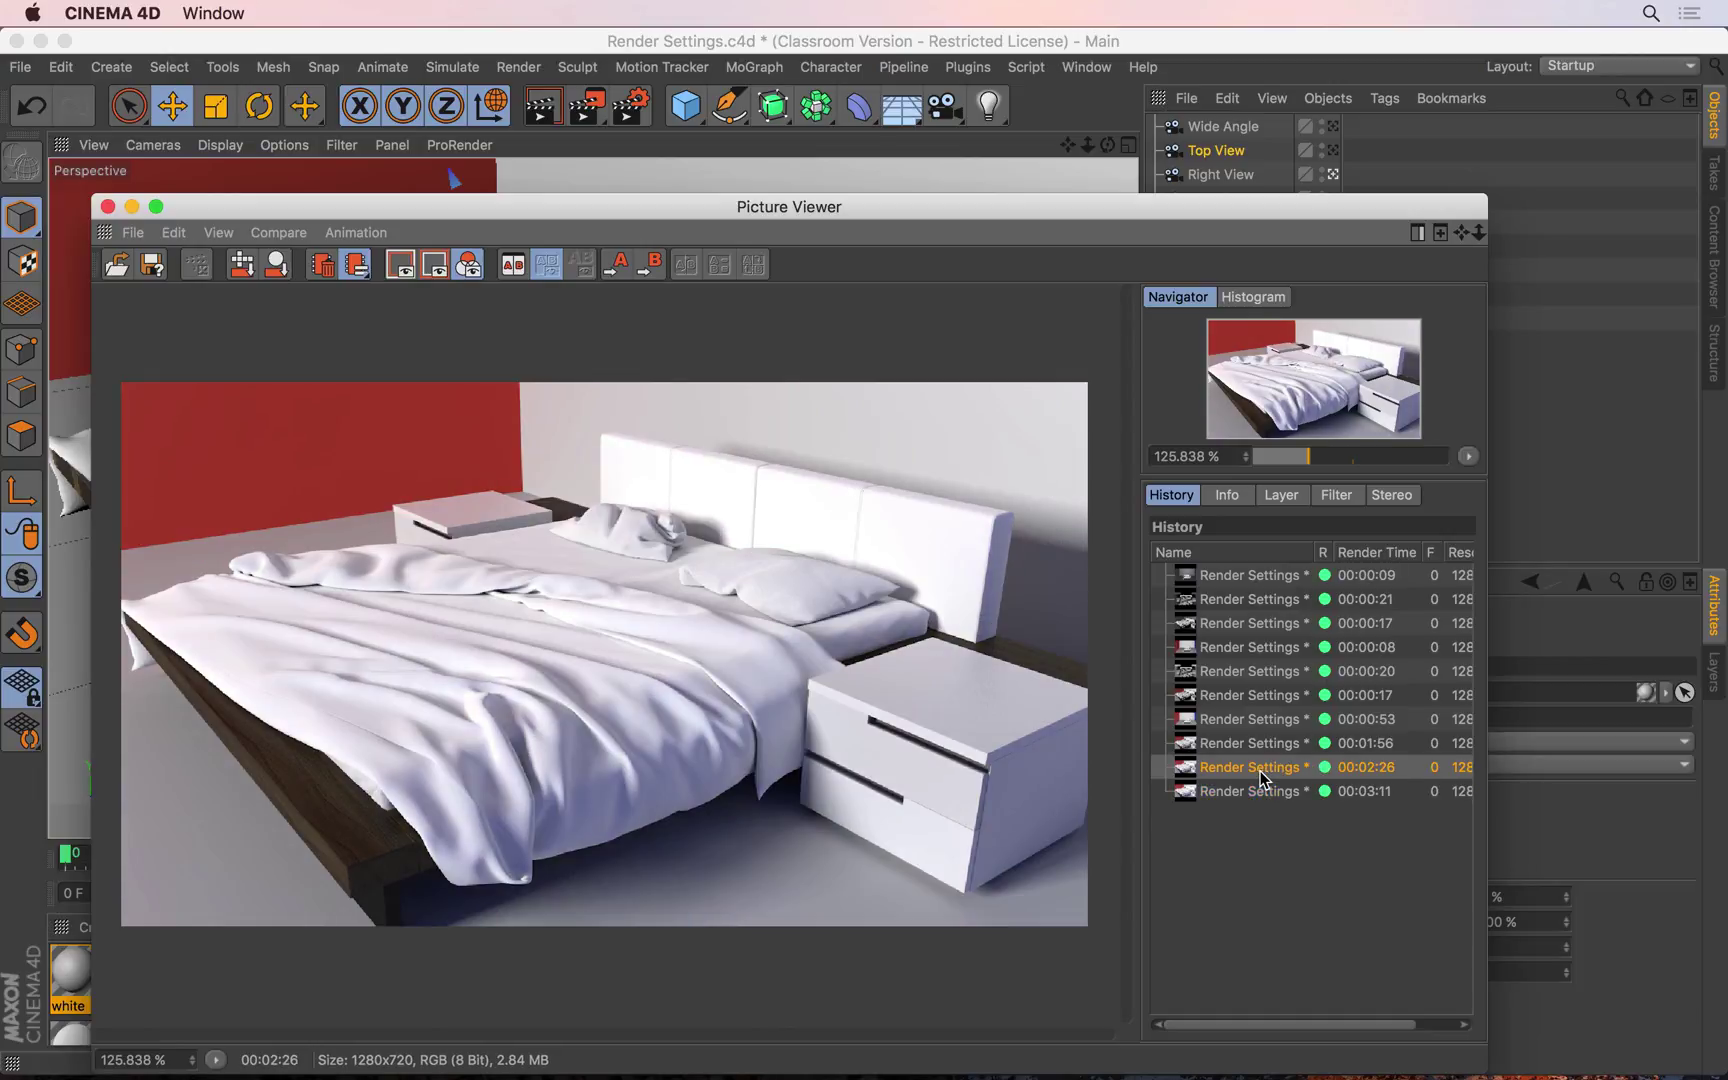
click(1278, 801)
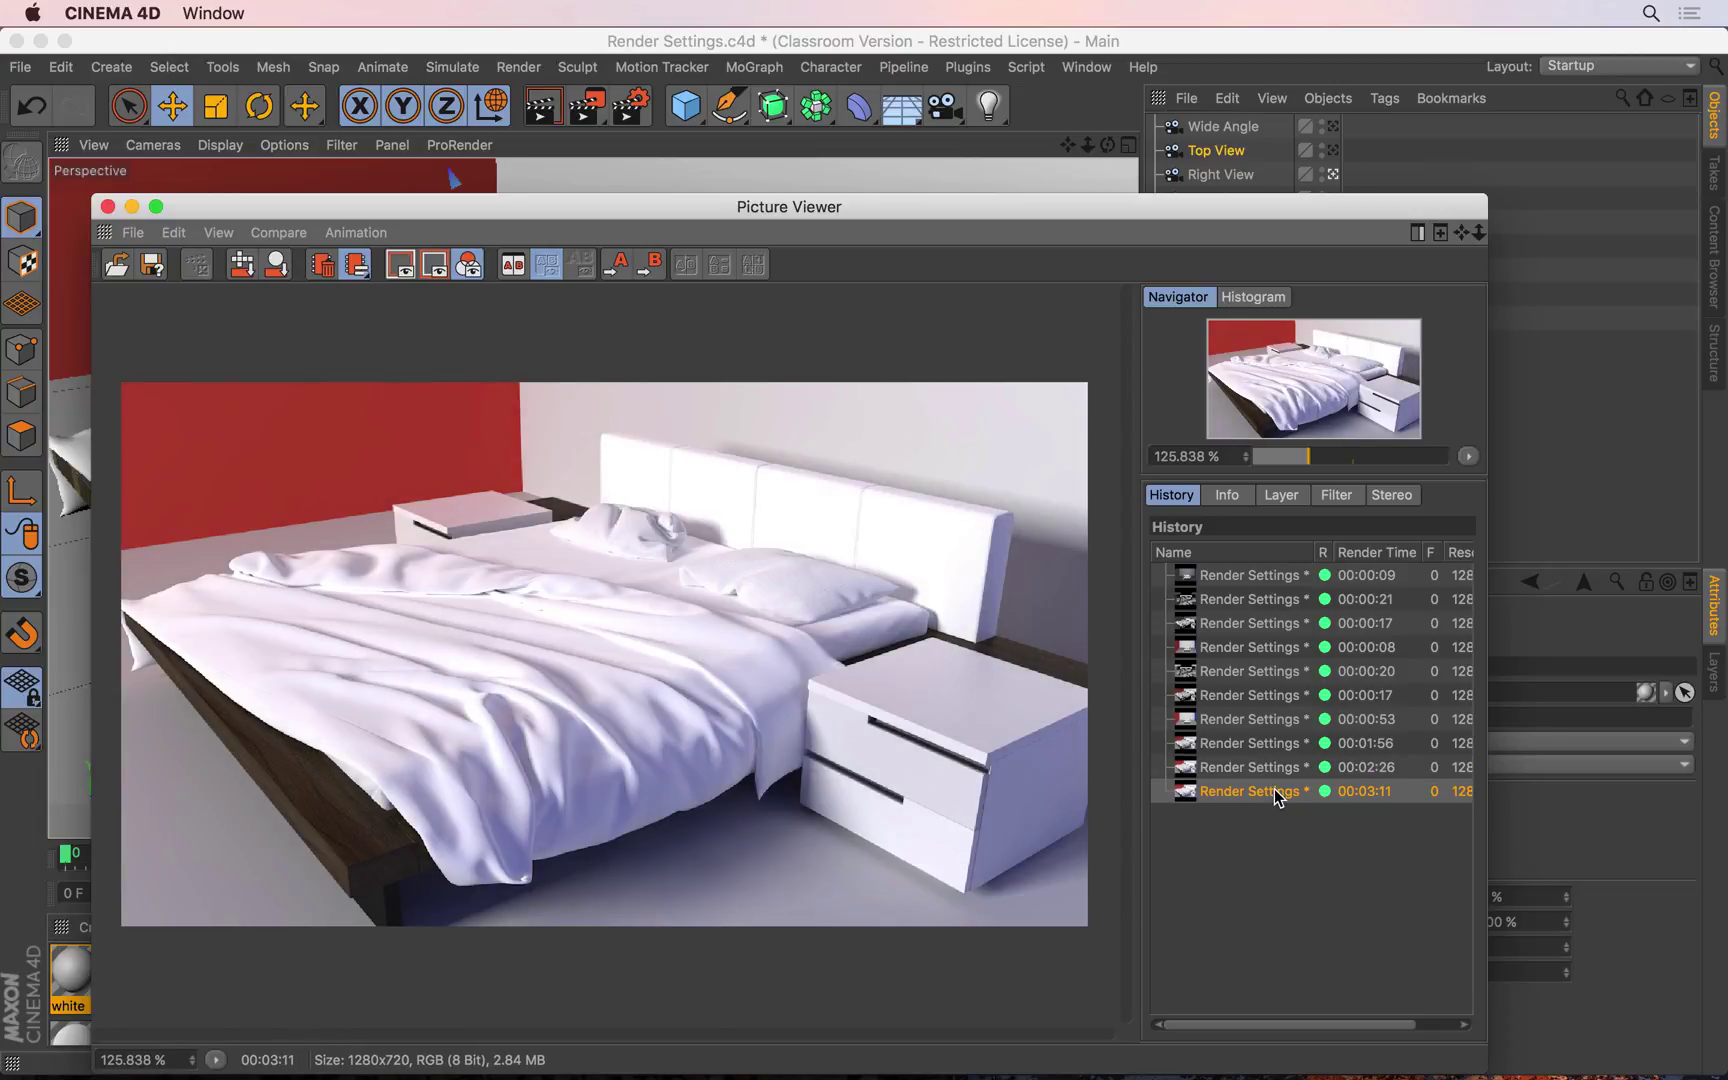
click(1265, 771)
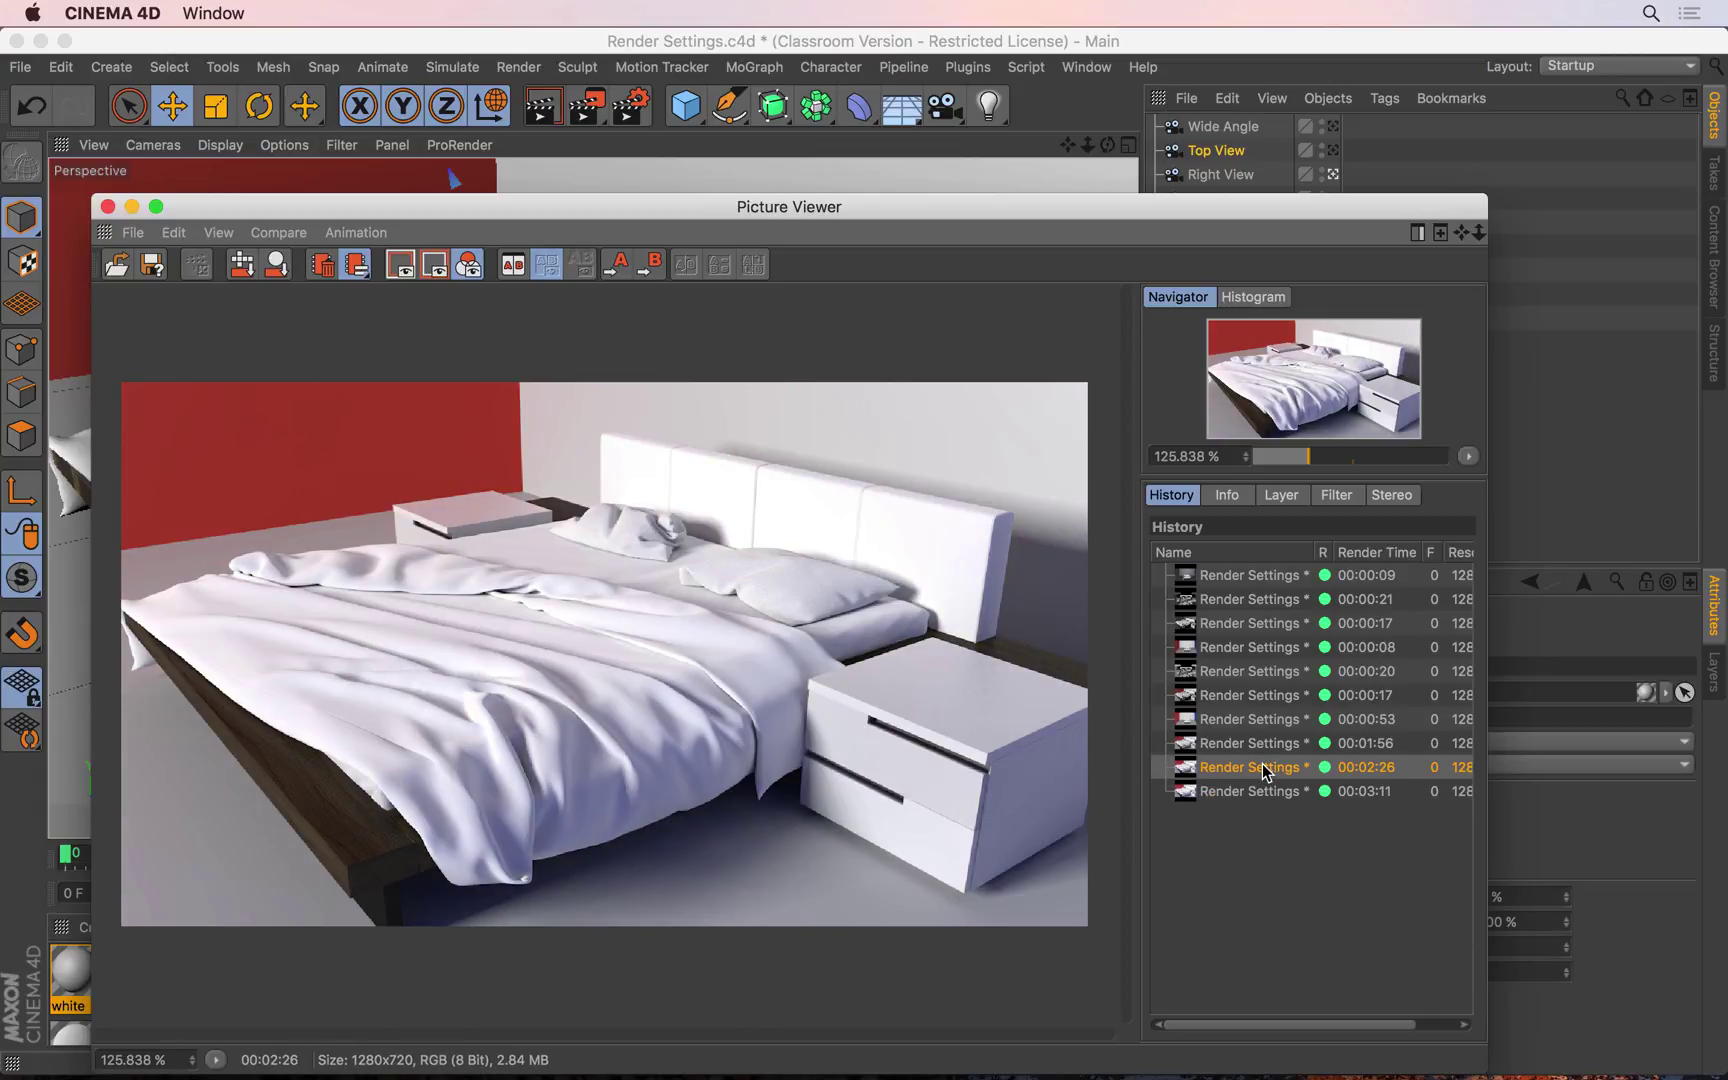
click(1278, 799)
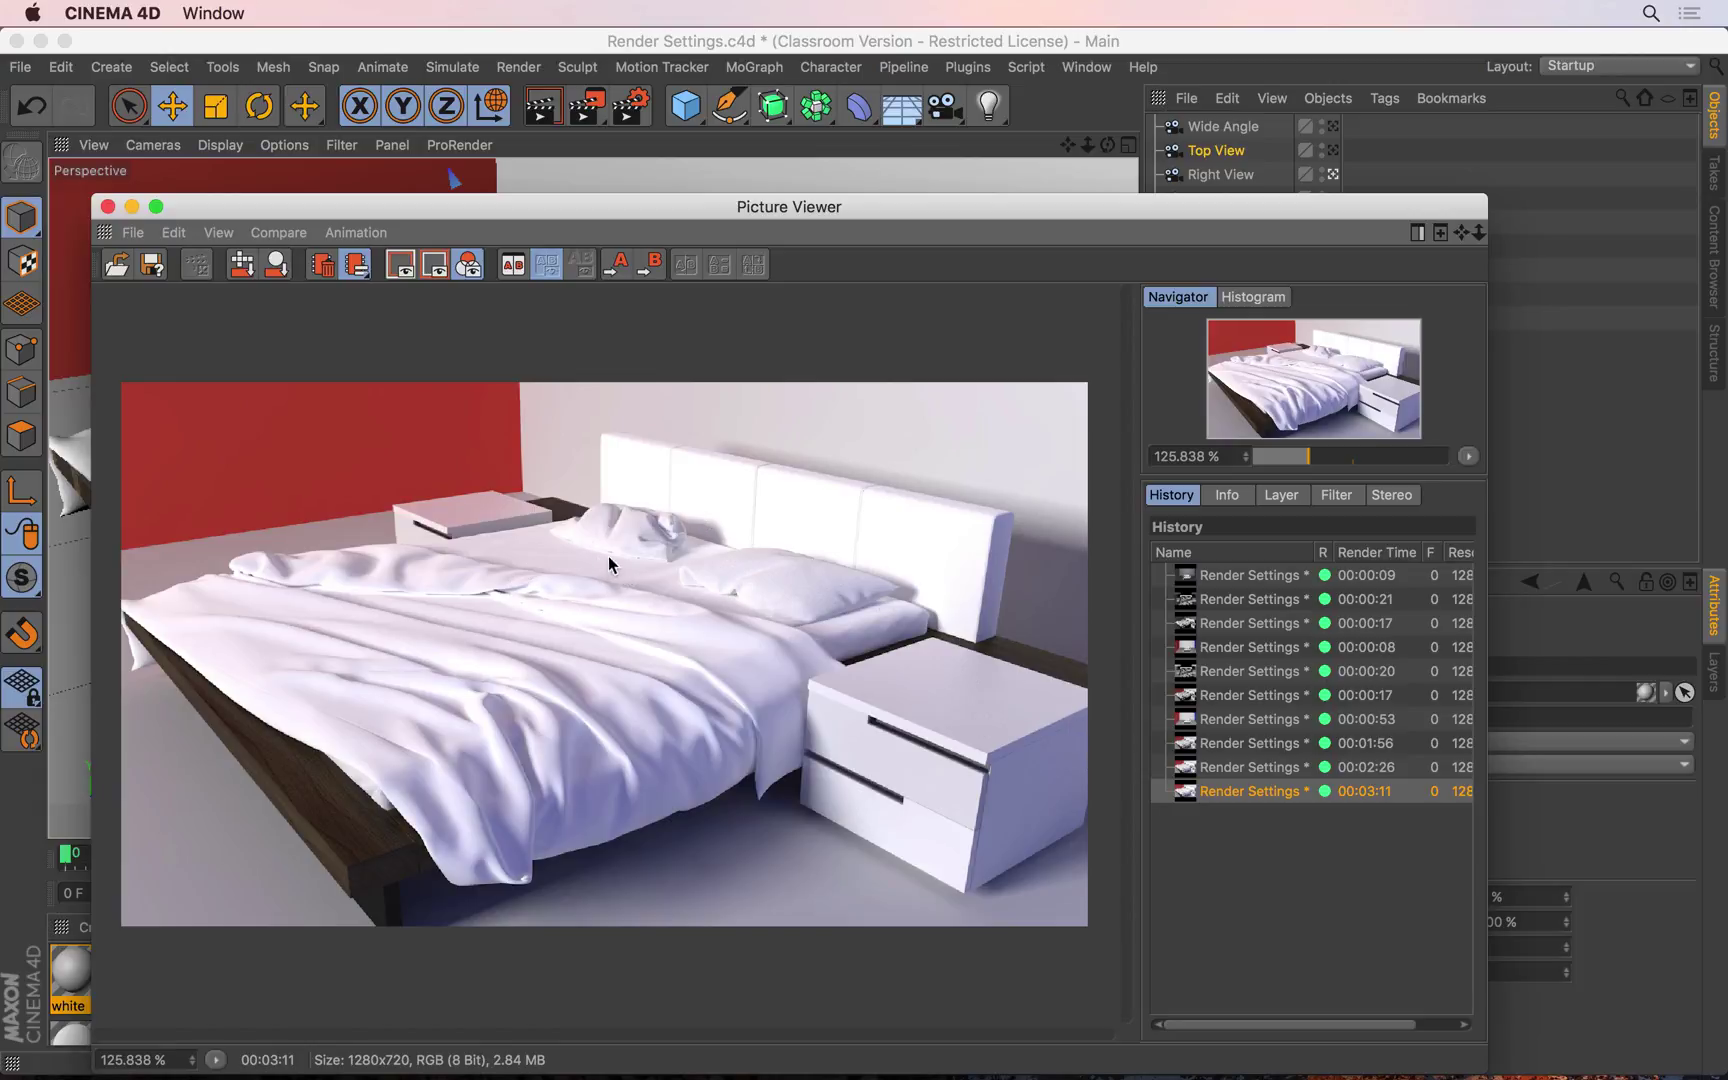
click(1289, 771)
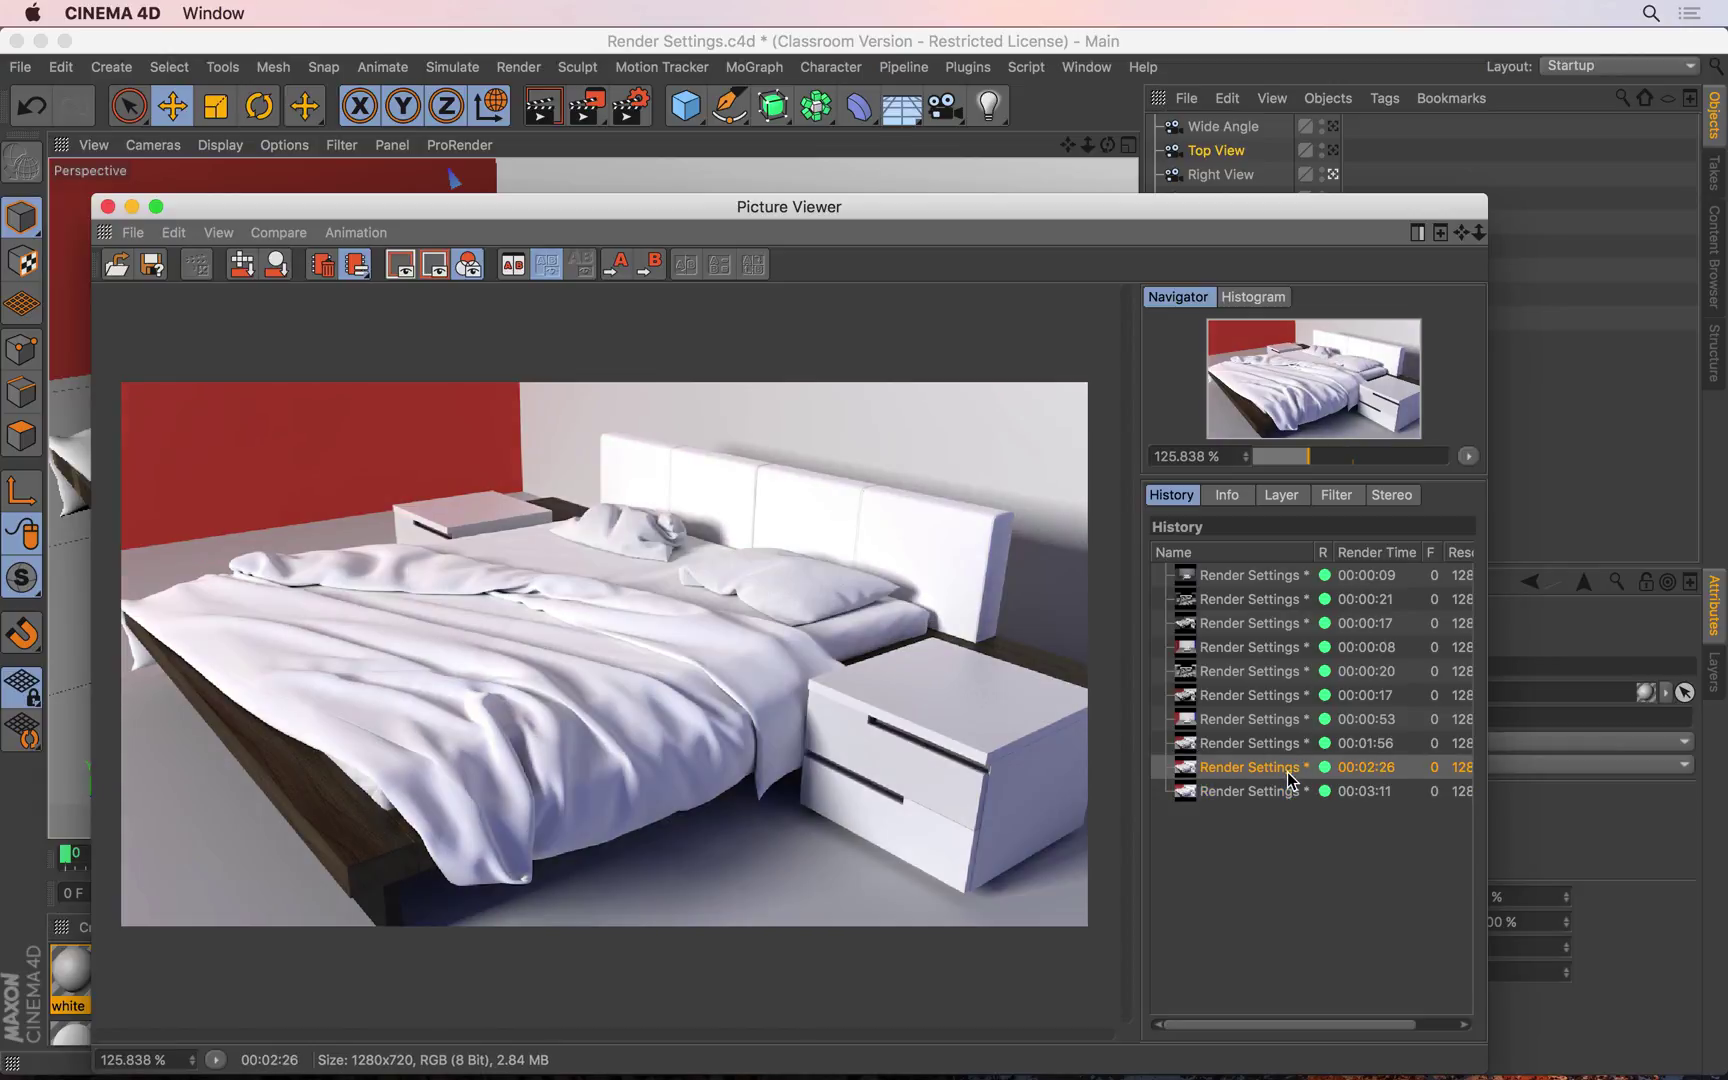
click(1302, 791)
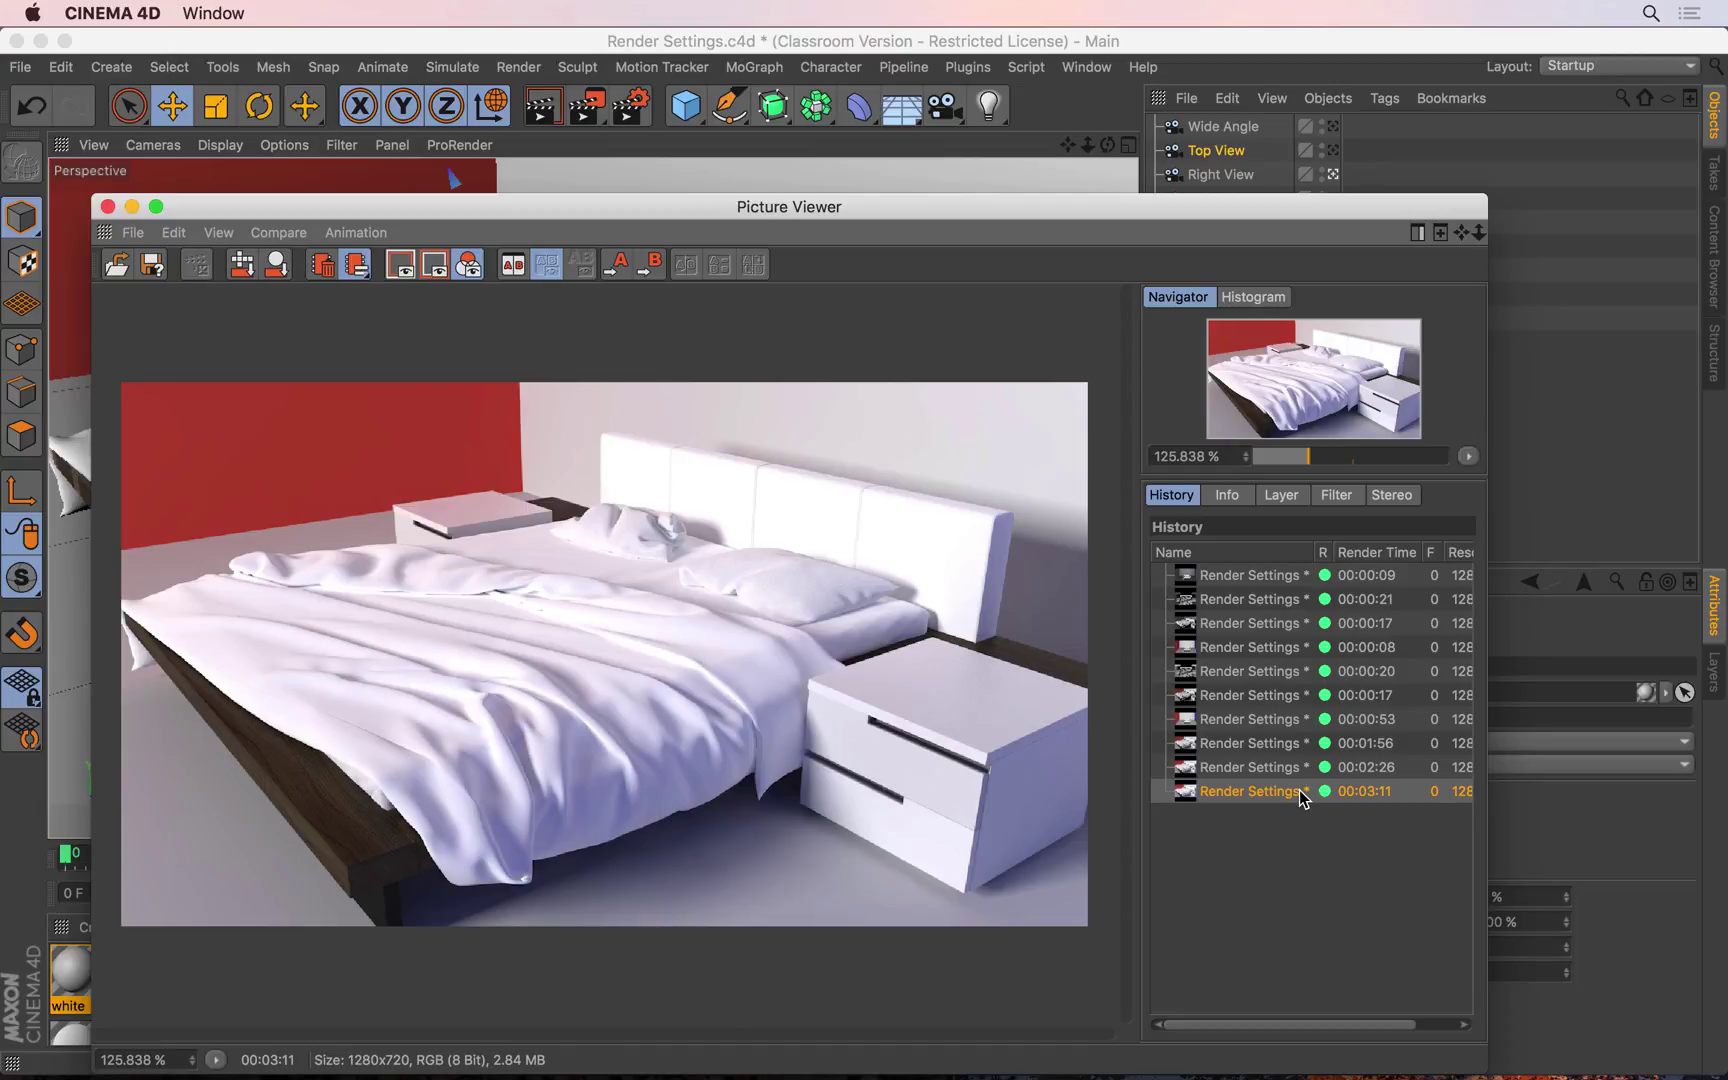
click(1286, 769)
click(1280, 791)
Step: Compare the recolored Right View render without Global Illumination as A against the newest render as B, moving the divider up to the headboard
click(1250, 697)
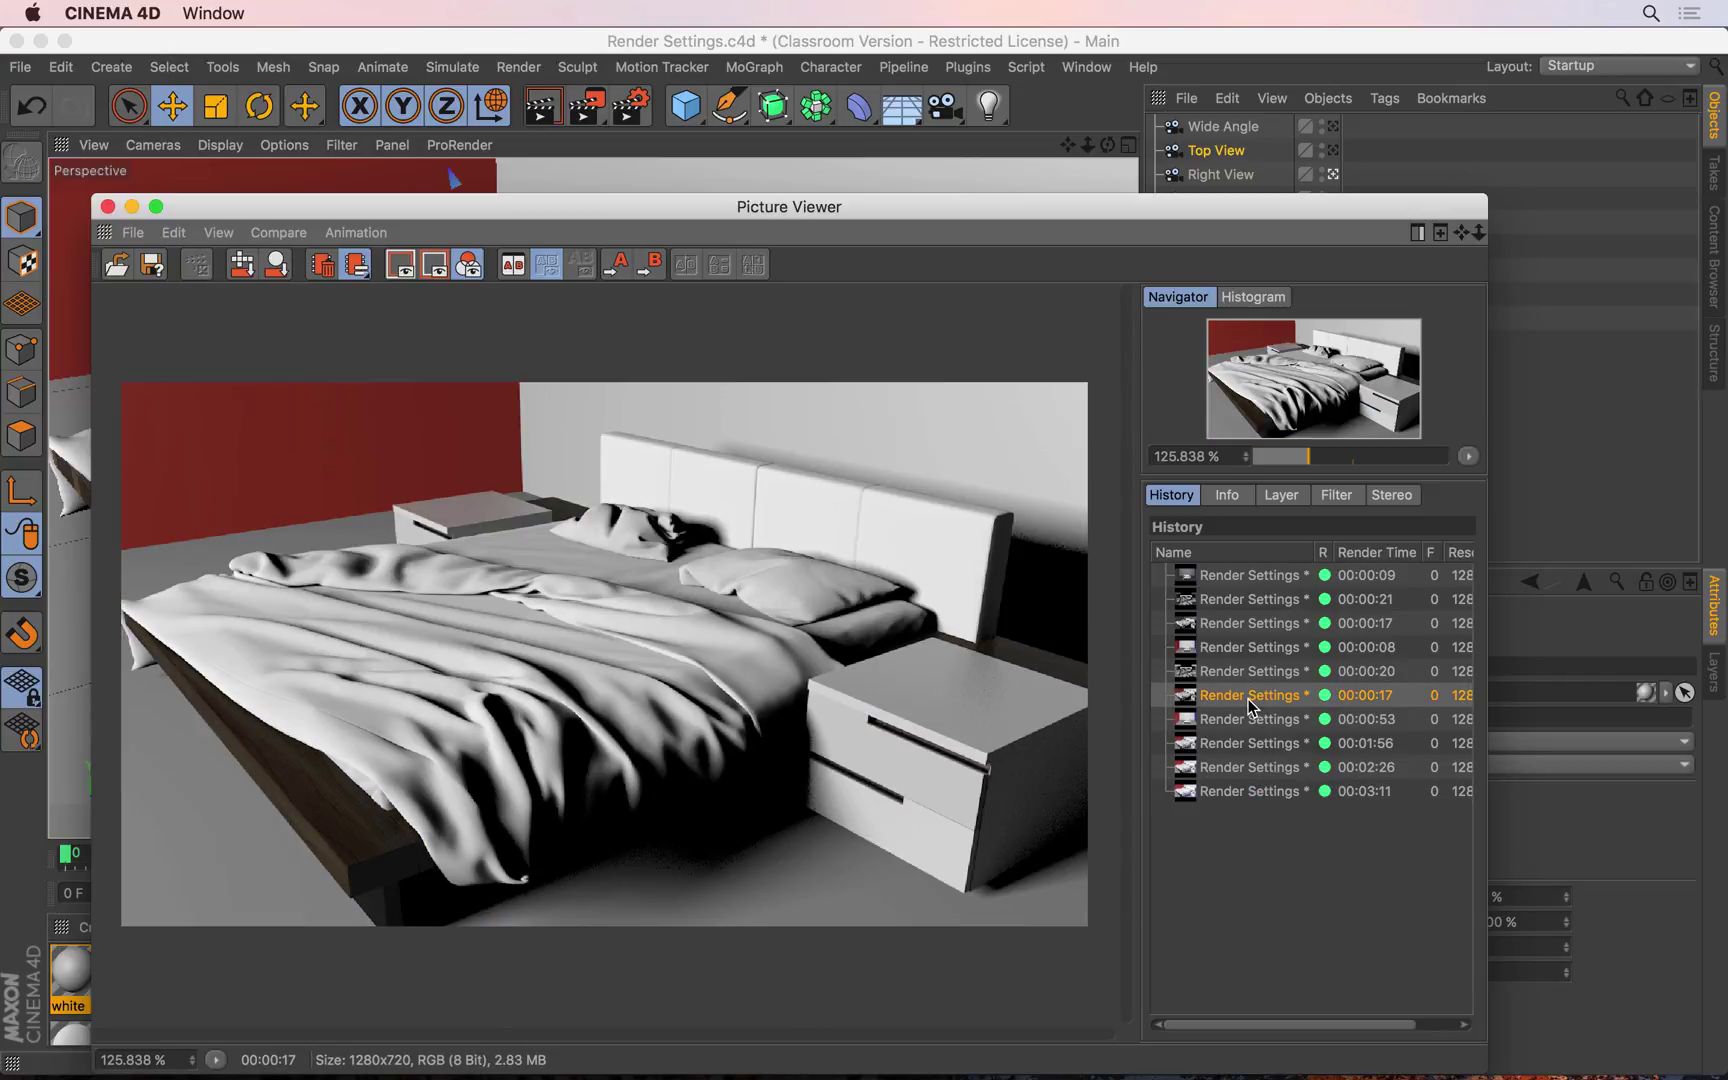
click(619, 268)
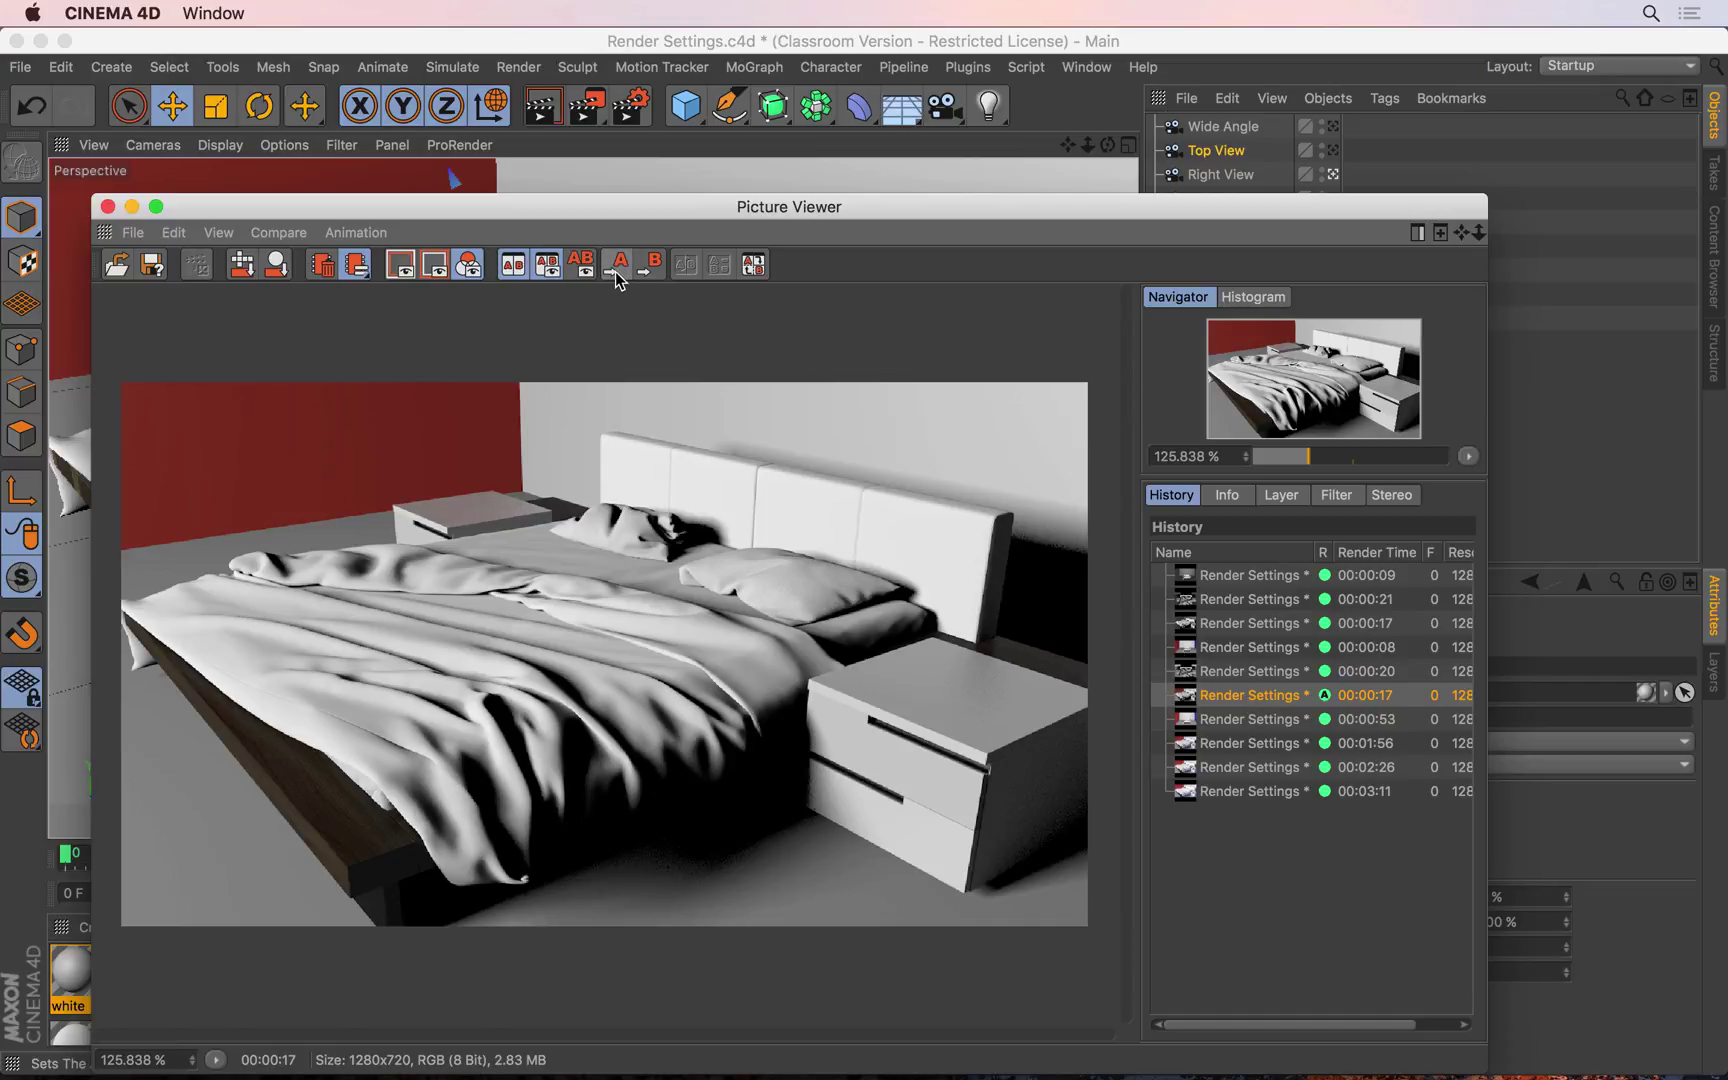
click(1243, 794)
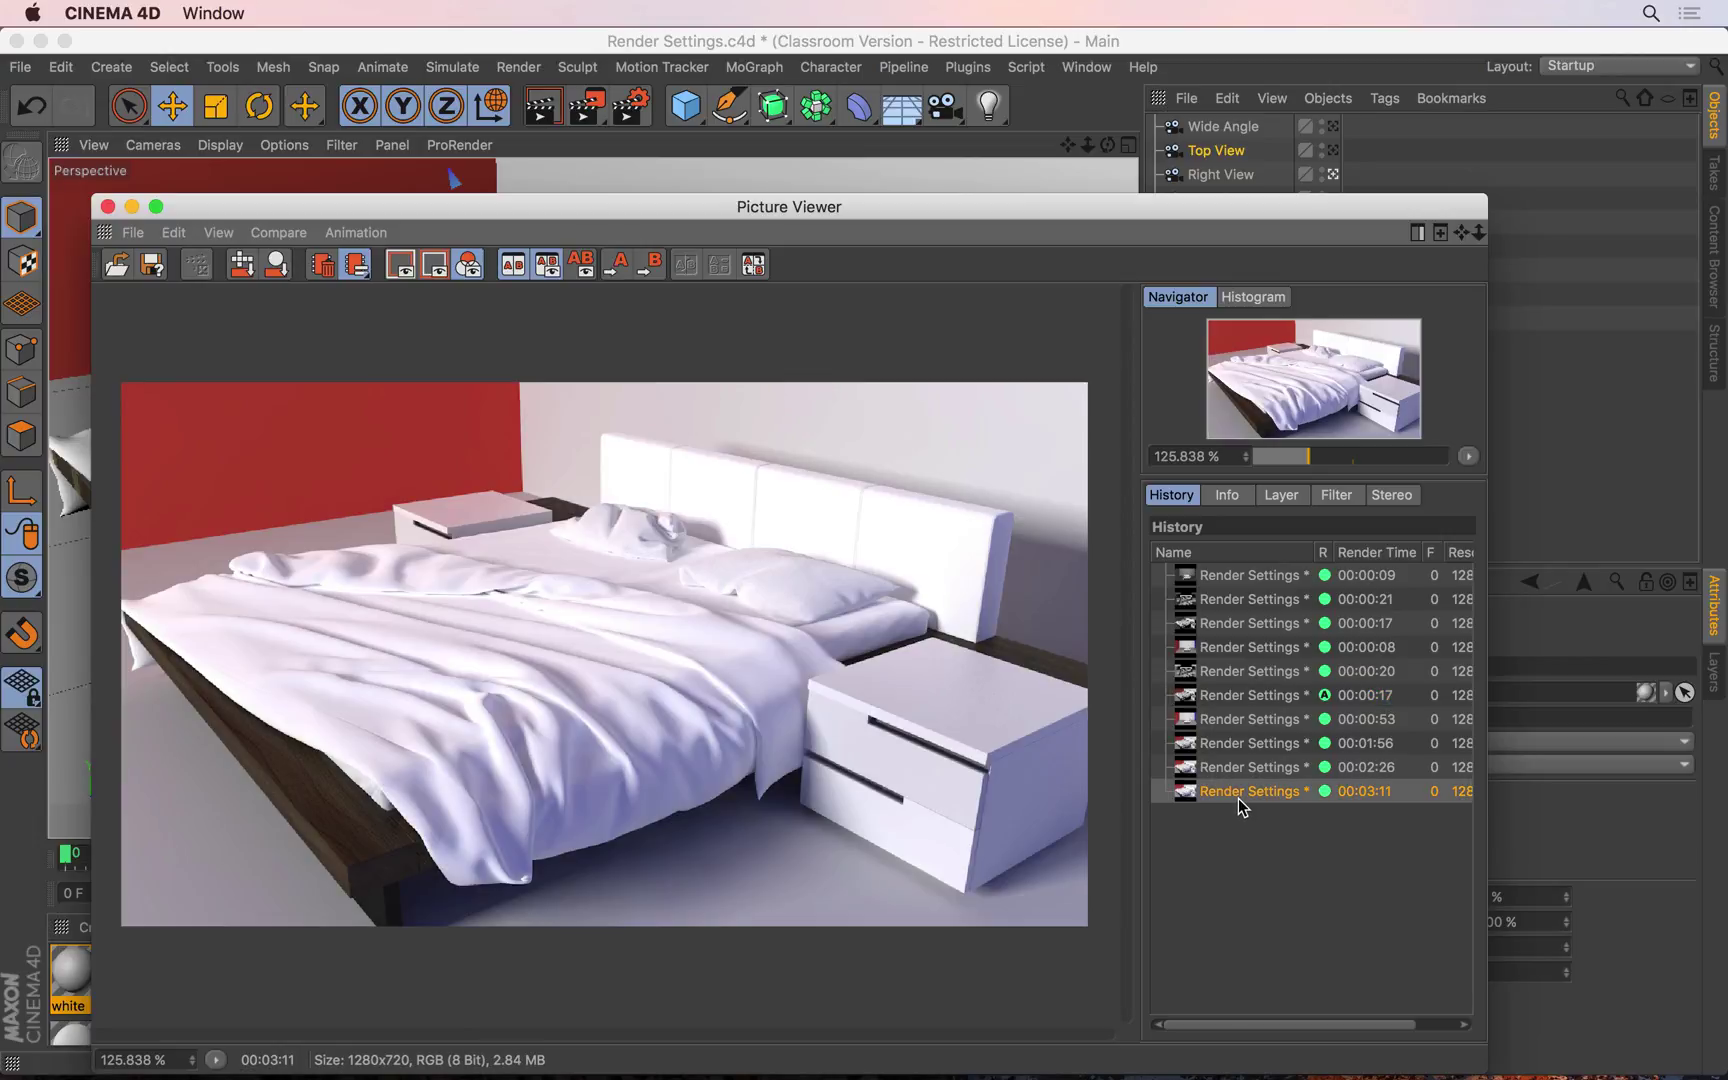
click(650, 266)
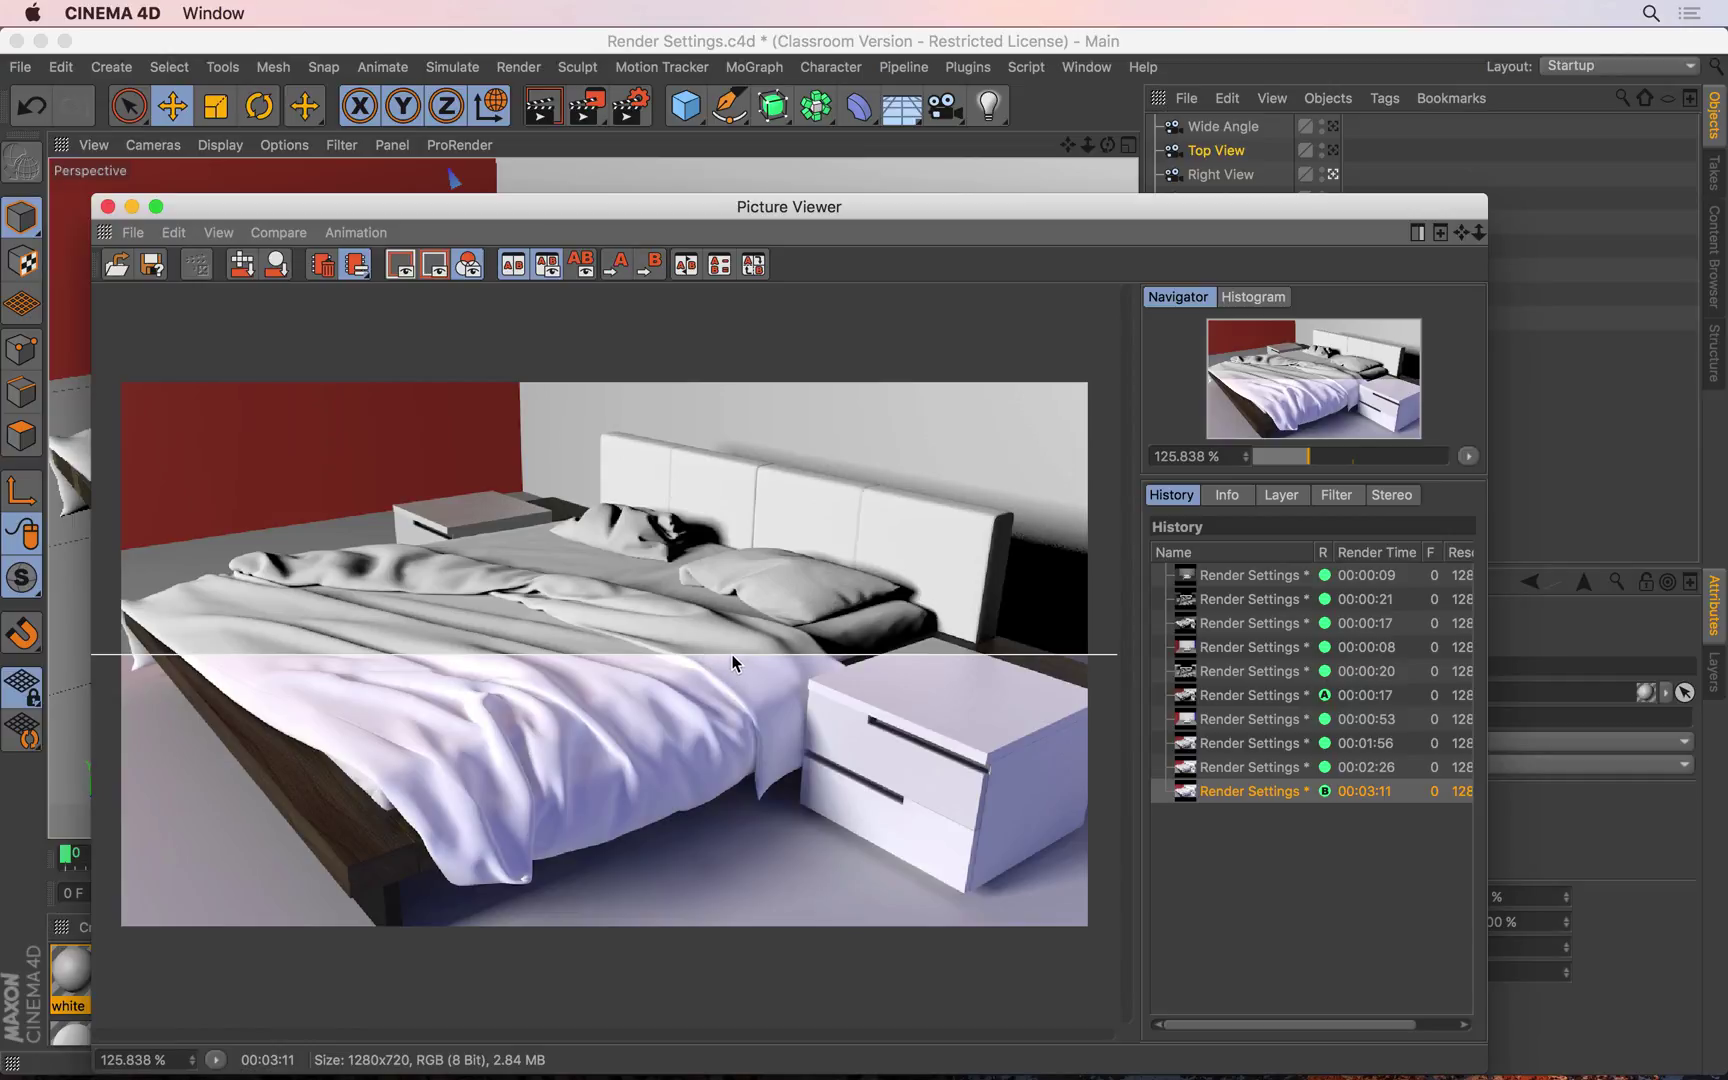
drag(733, 653, 731, 512)
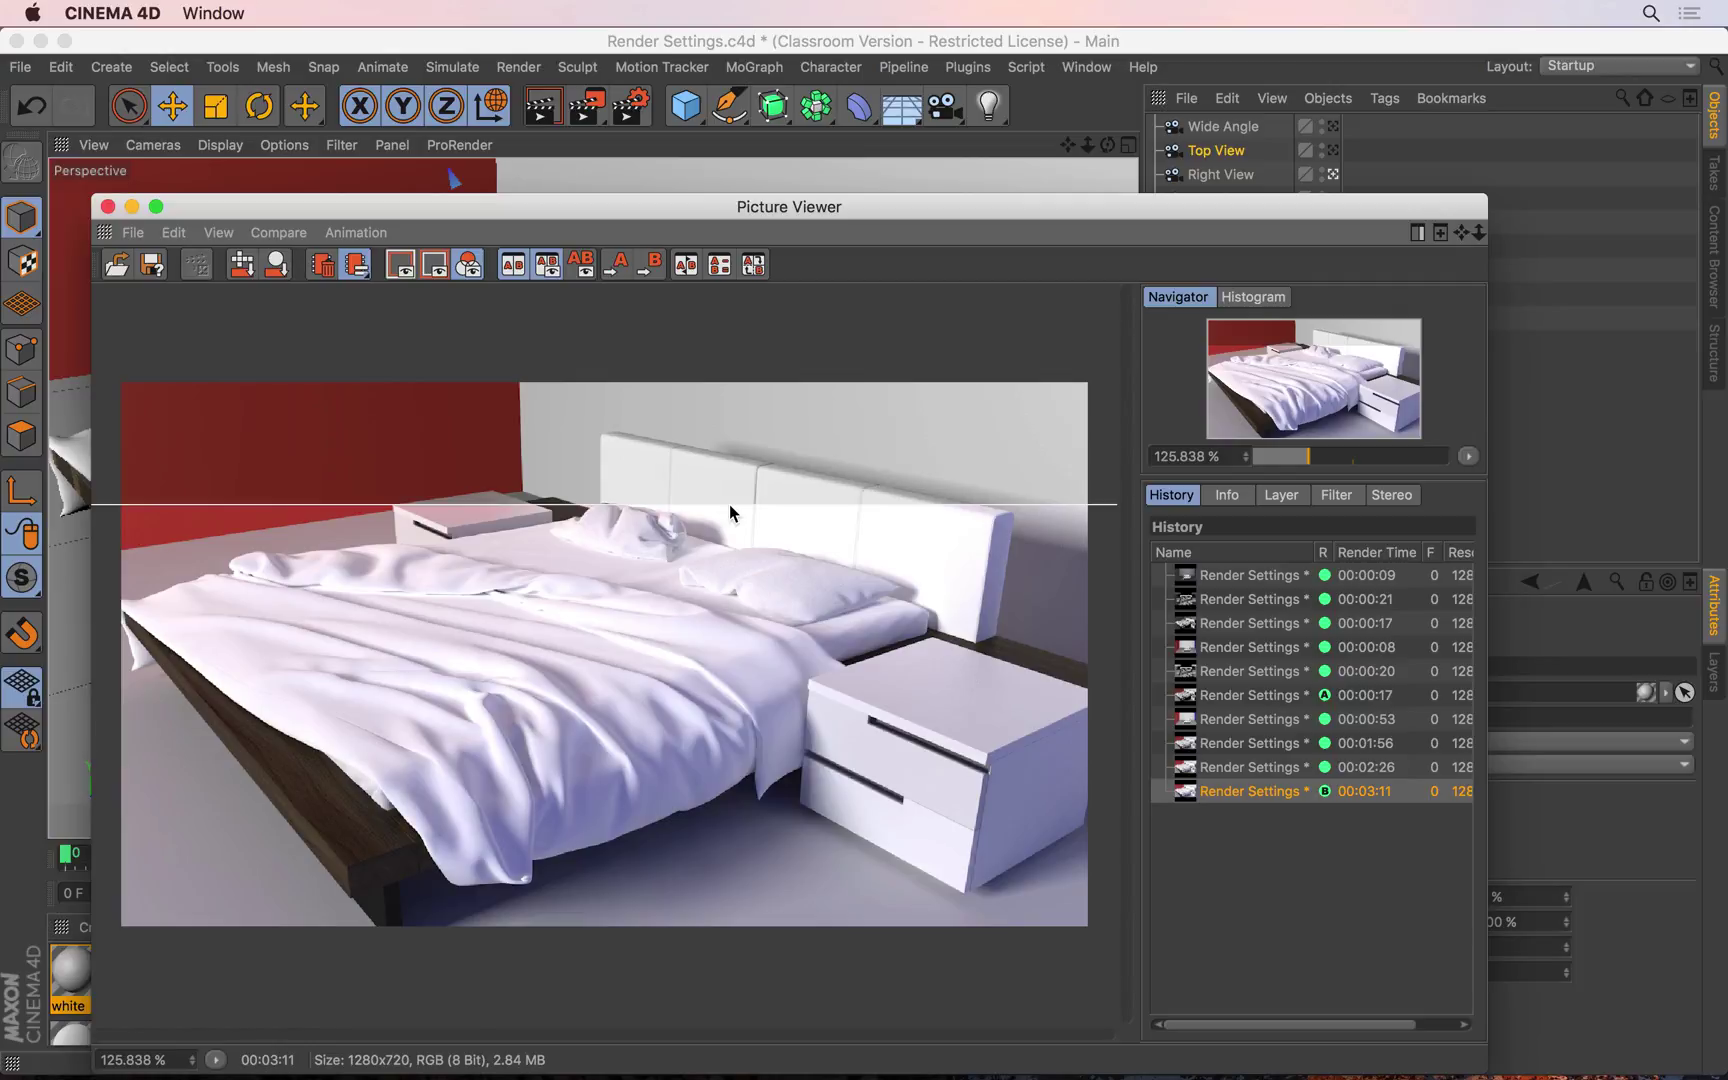
Step: Examine the A/B pair swapped, as a difference image and with a vertical split, and turn the comparison off
click(684, 266)
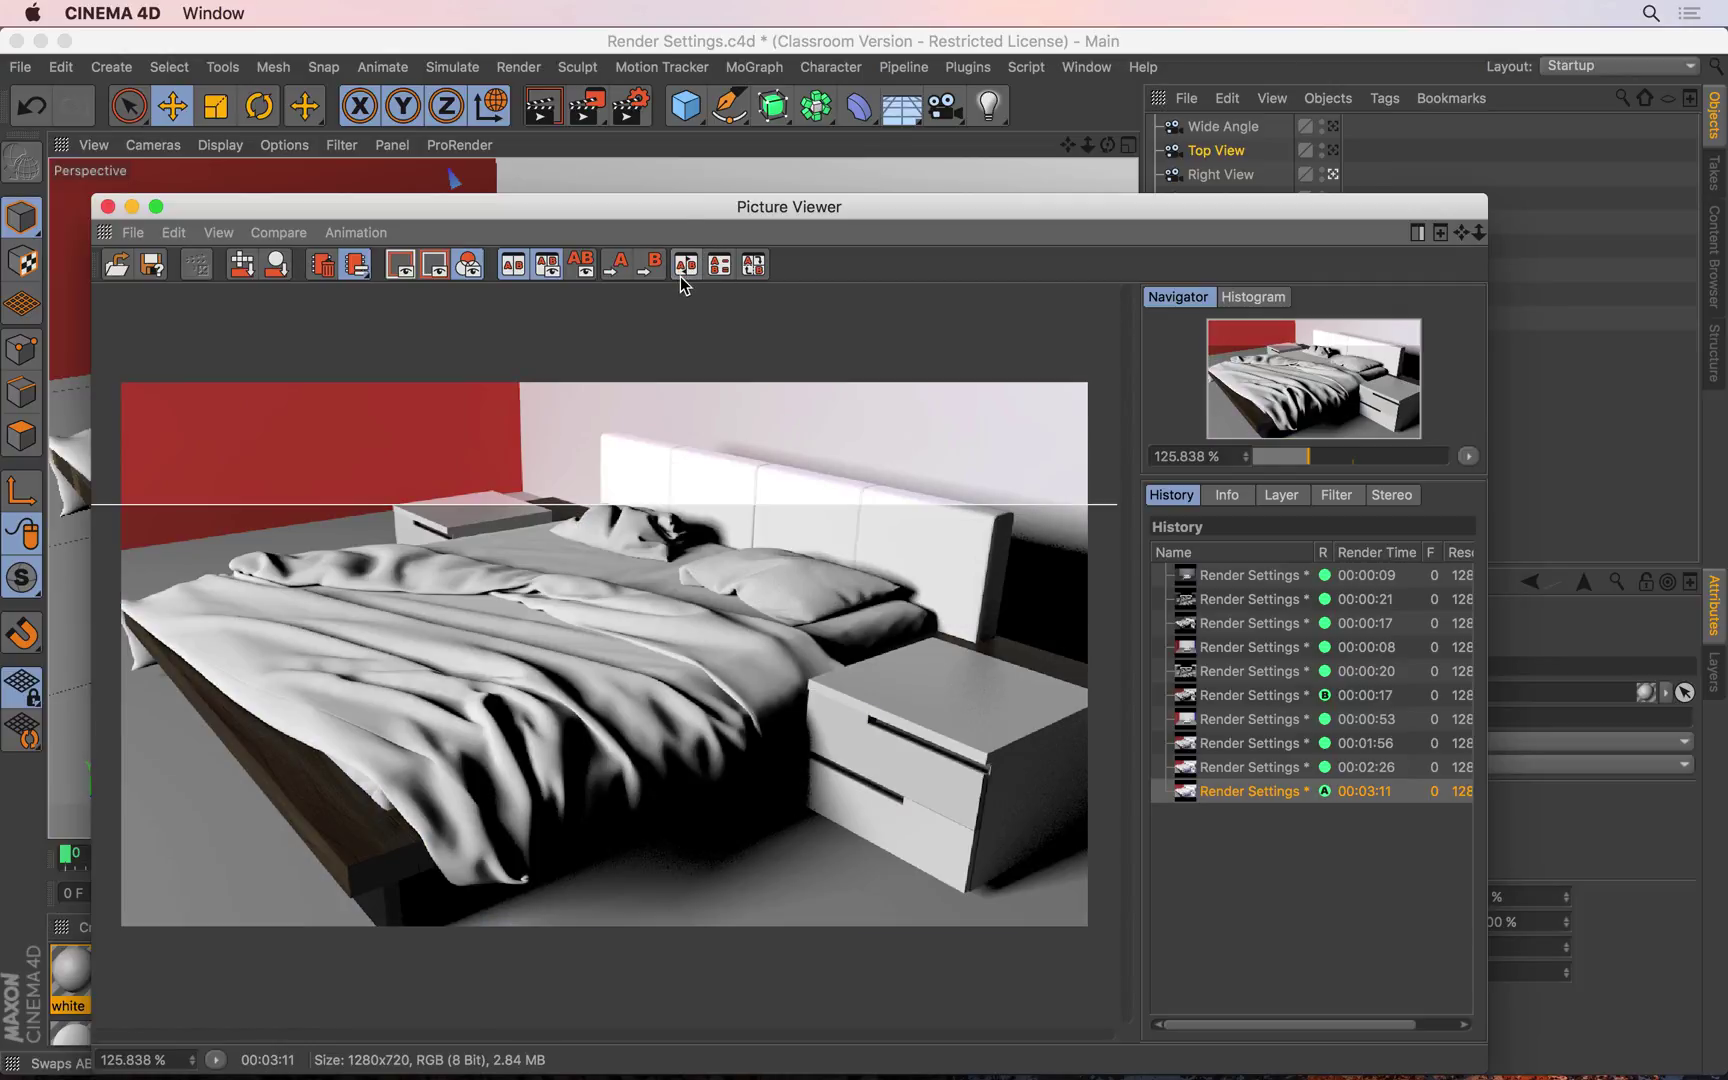
click(681, 279)
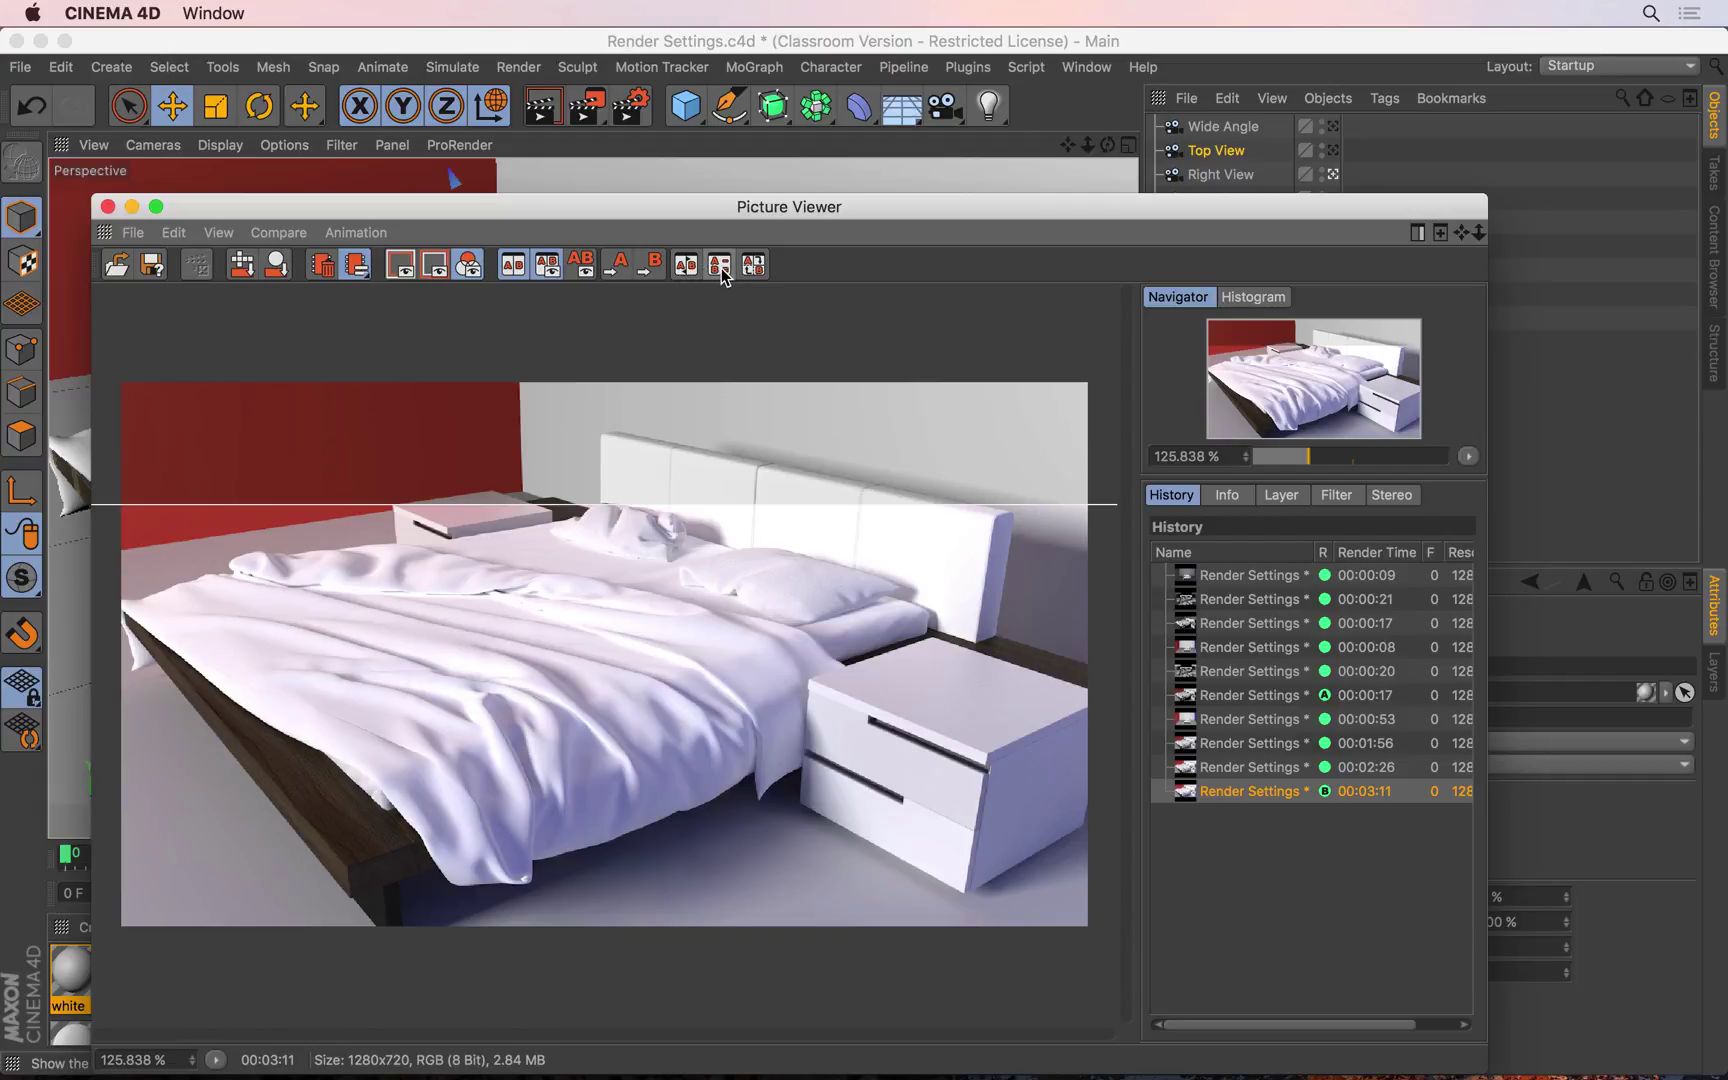
click(719, 265)
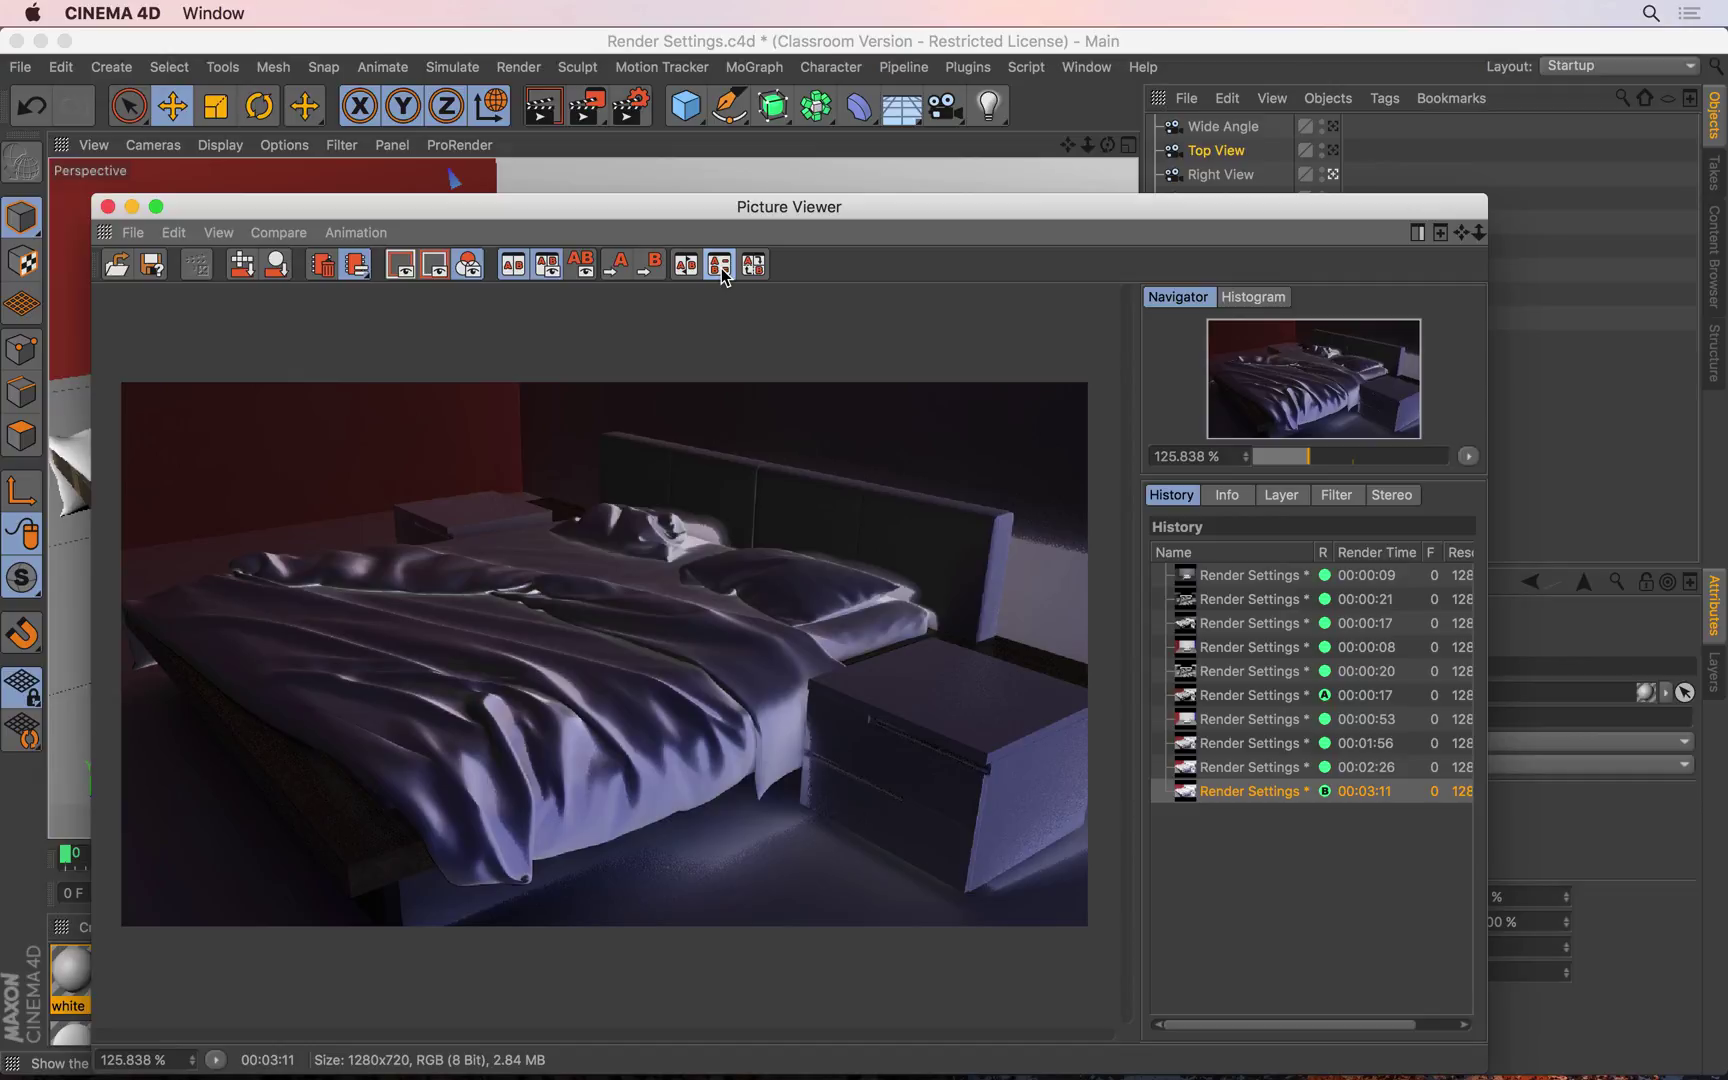
click(721, 268)
click(754, 265)
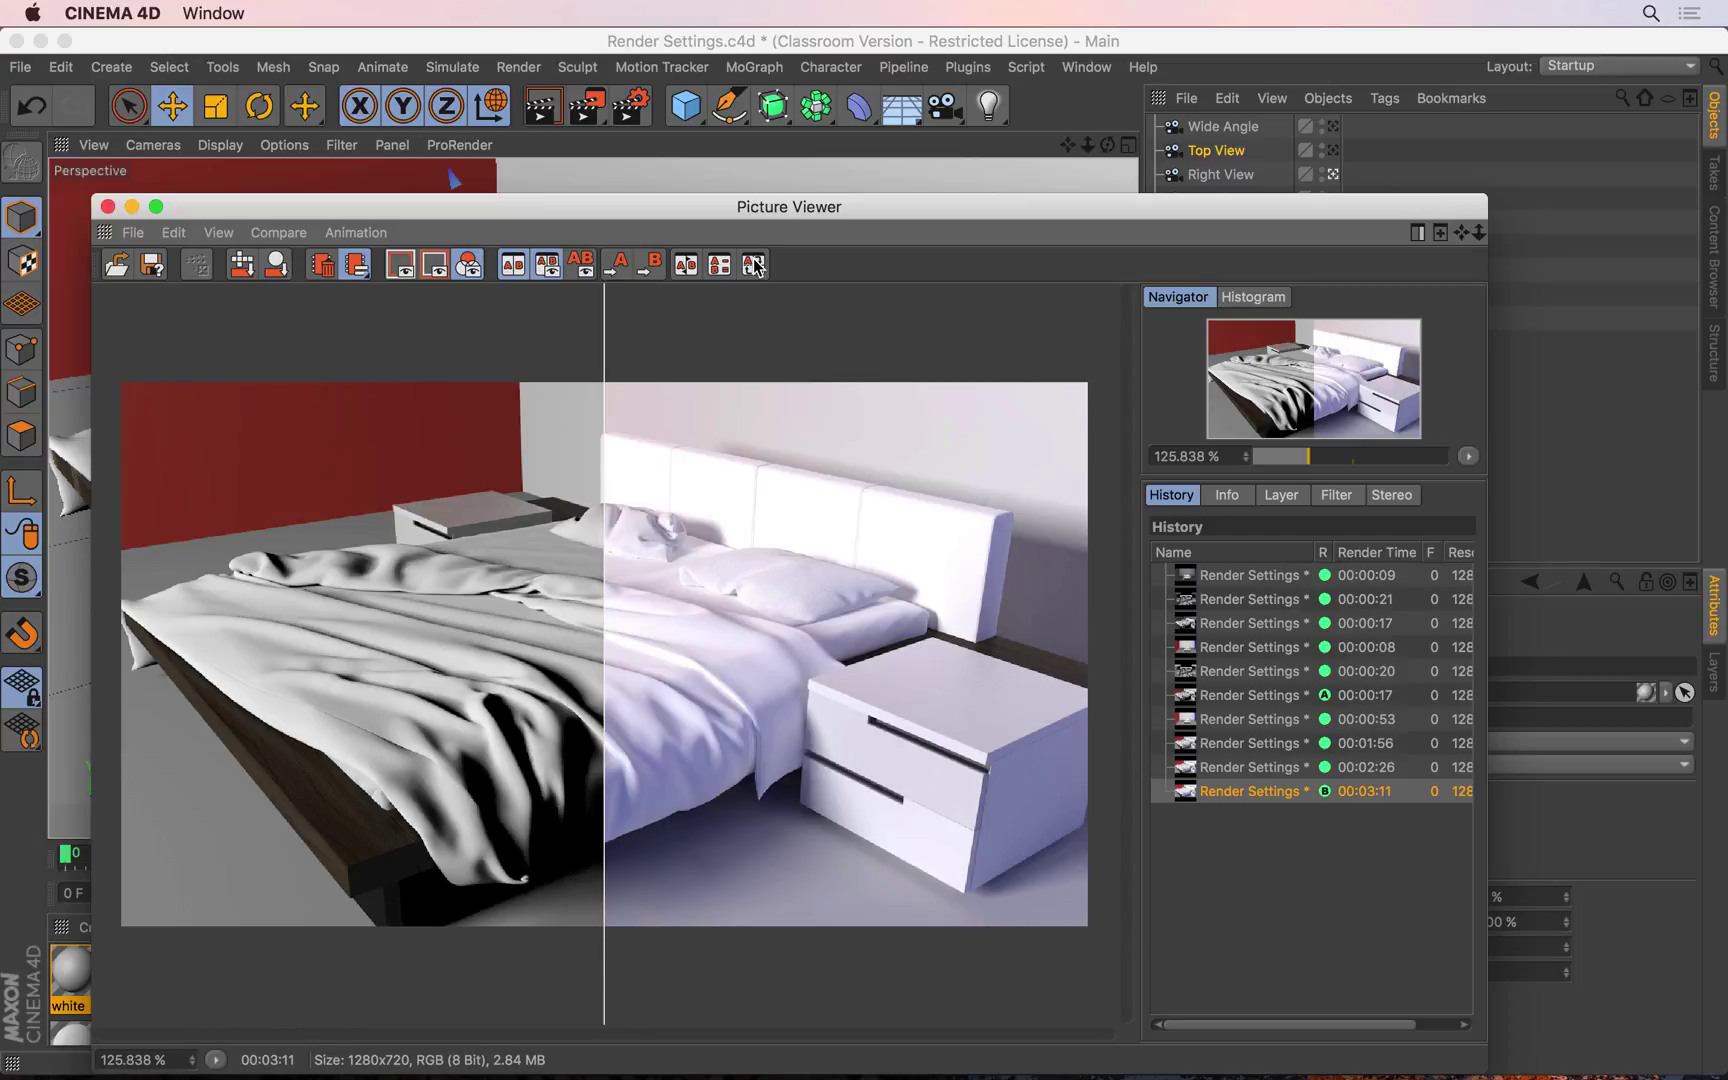
click(521, 275)
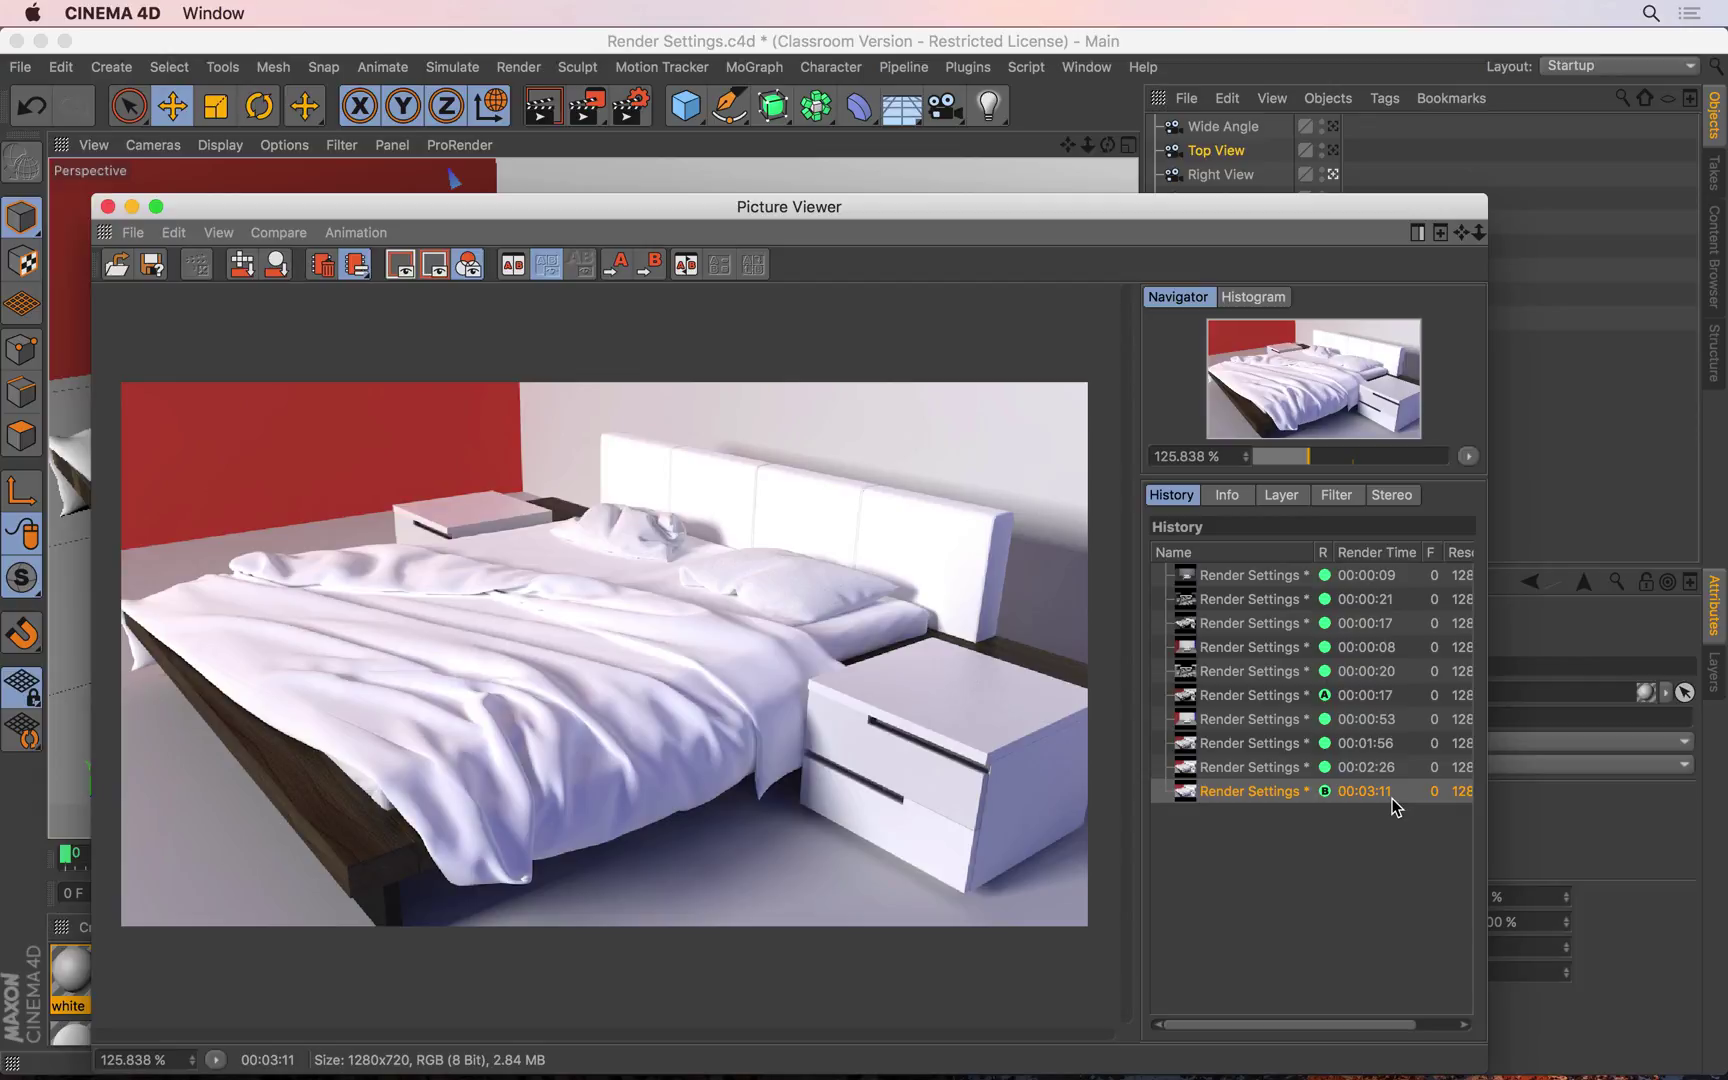
Step: Set the Global Illumination gamma to 1.5 in the render settings
key(super+b)
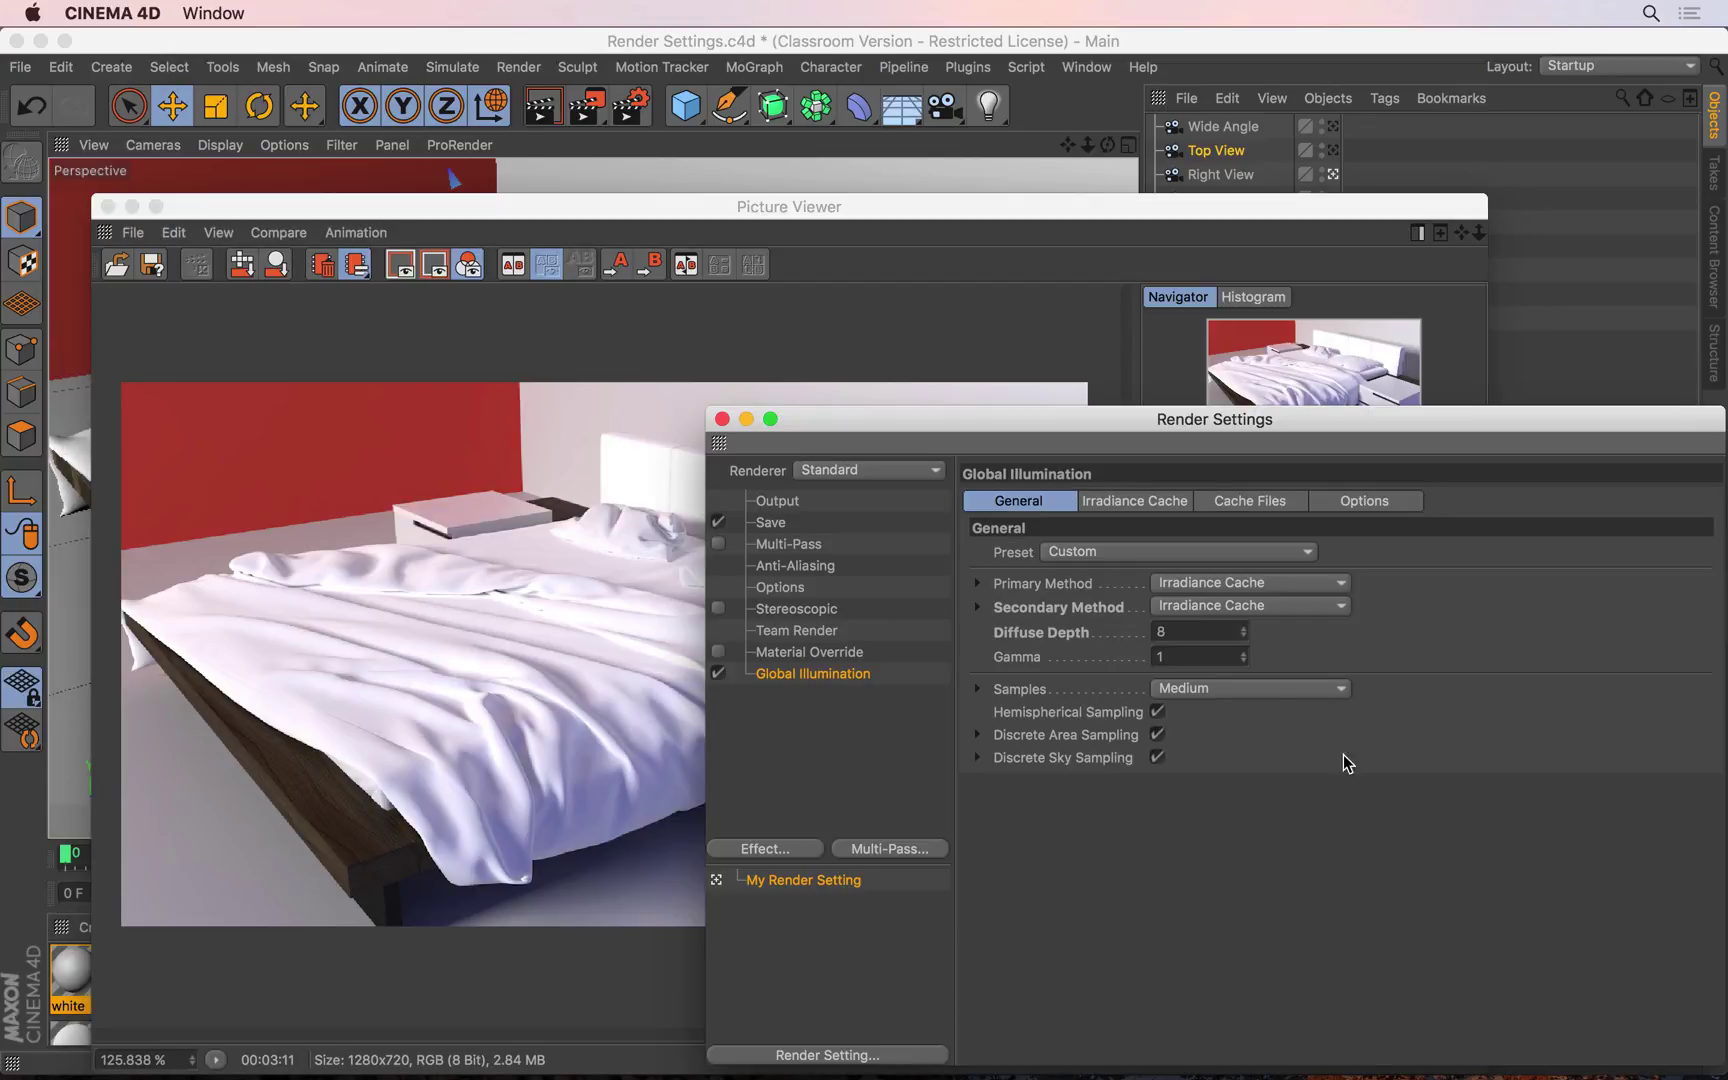
double_click(1217, 657)
text(.5)
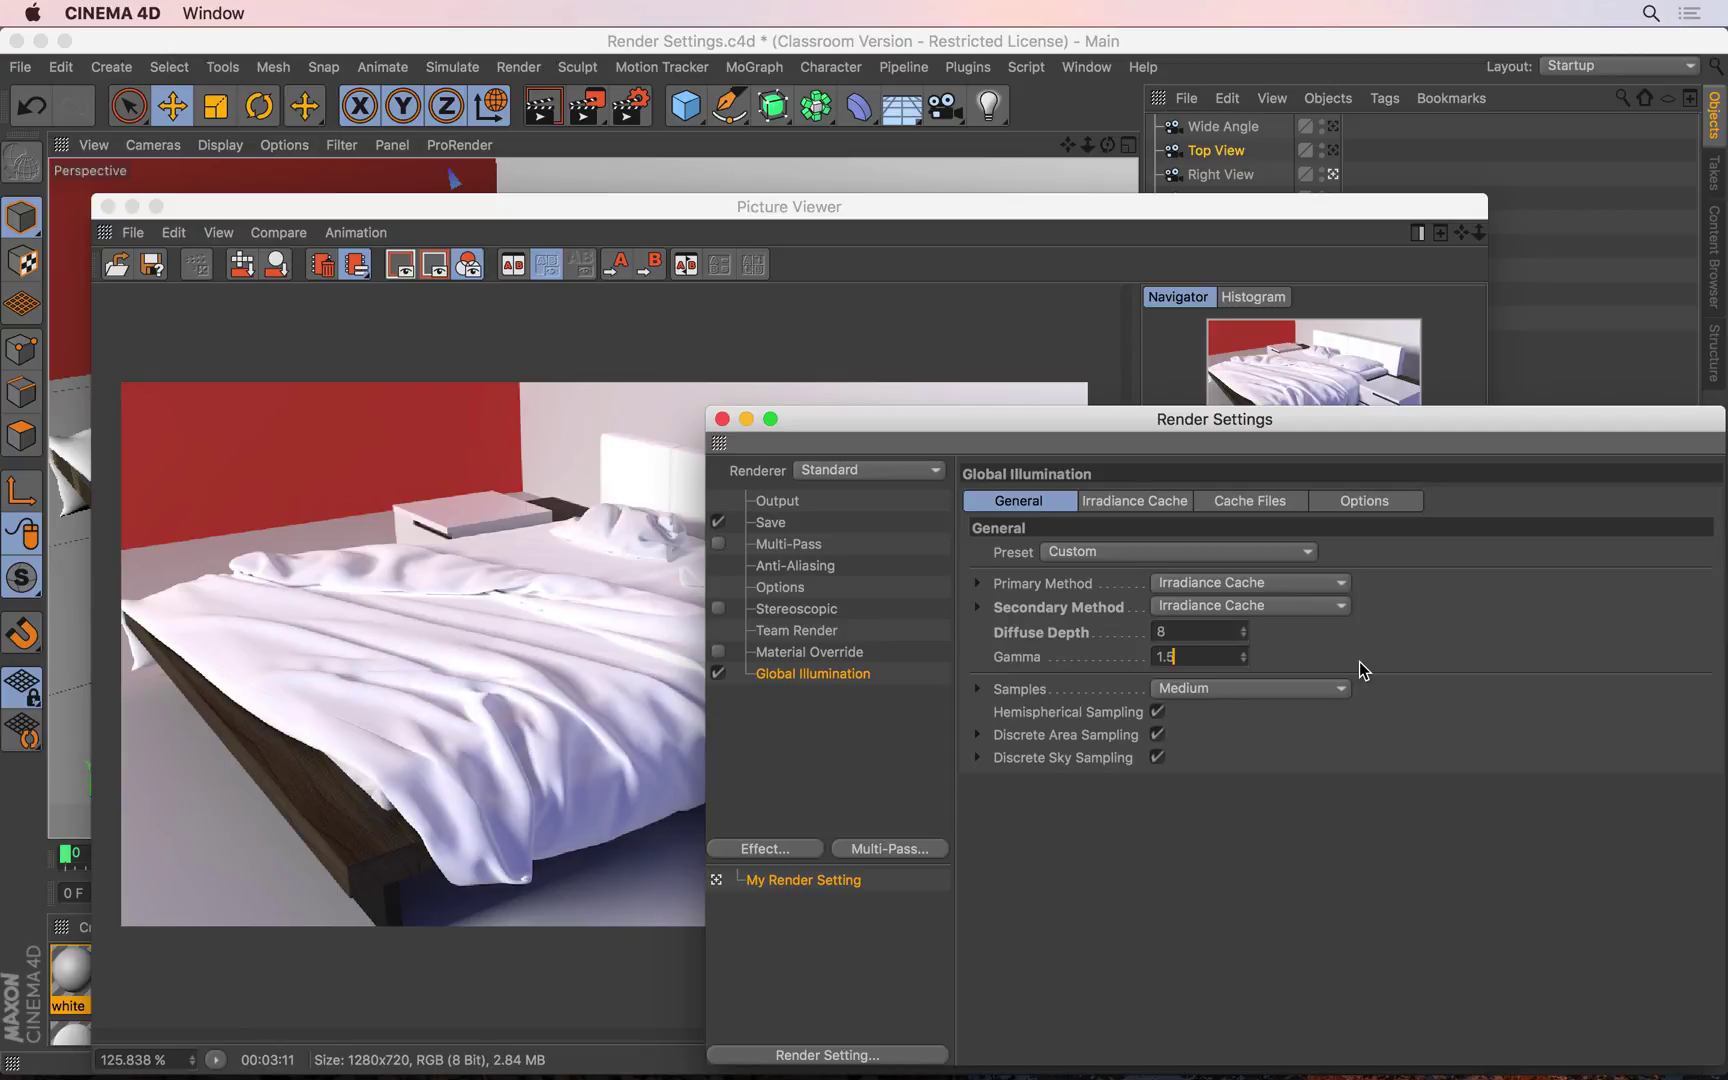